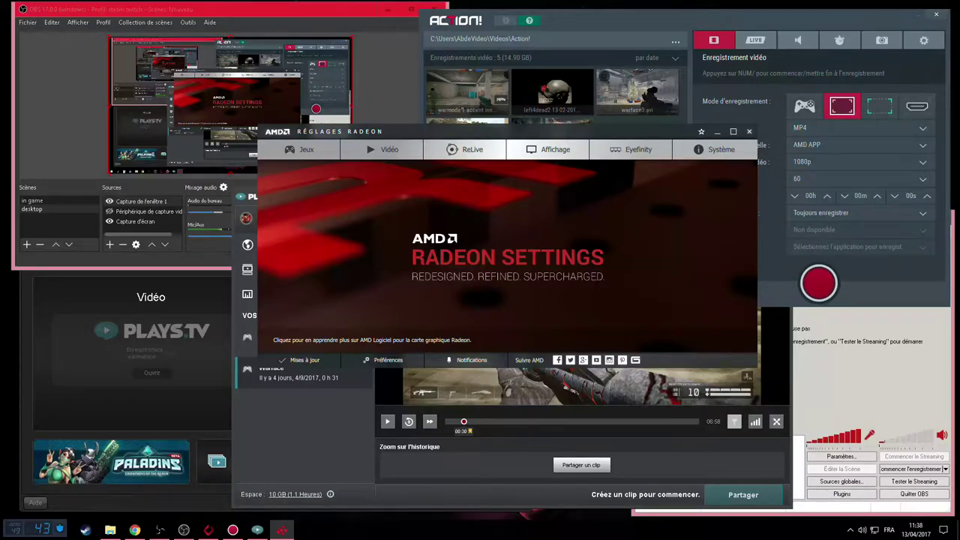
Minimize the Action!, Radeon Settings, Plays.tv and AMD Gaming Evolved windows so that only the two OBS windows stay on the desktop
{"action": "left_click", "coordinate": [918, 14]}
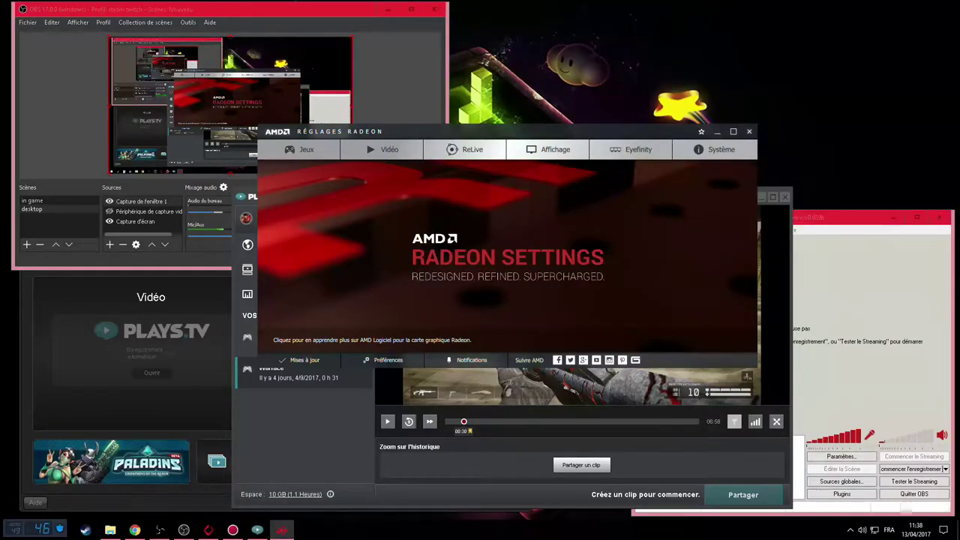
{"action": "left_click", "coordinate": [717, 131]}
{"action": "left_click", "coordinate": [762, 197]}
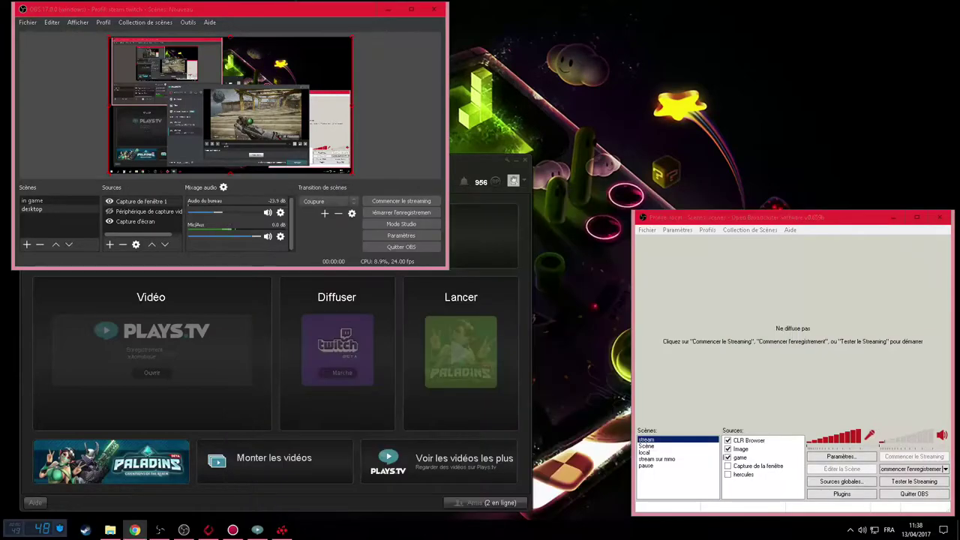
{"action": "key", "text": "alt+Tab"}
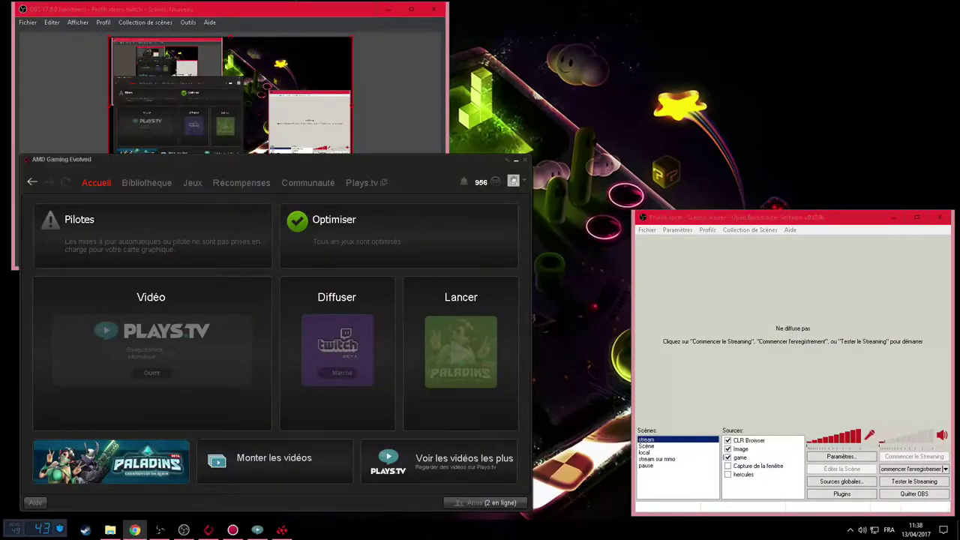
{"action": "left_click", "coordinate": [516, 160]}
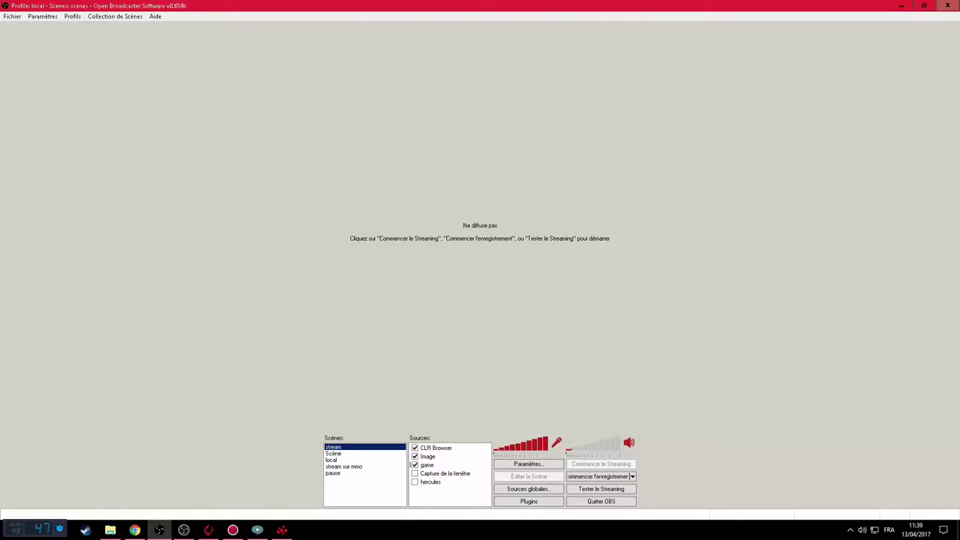
Select the local scene and start a streaming test preview, ignoring the incompatible hook modules error
{"action": "left_click", "coordinate": [331, 460]}
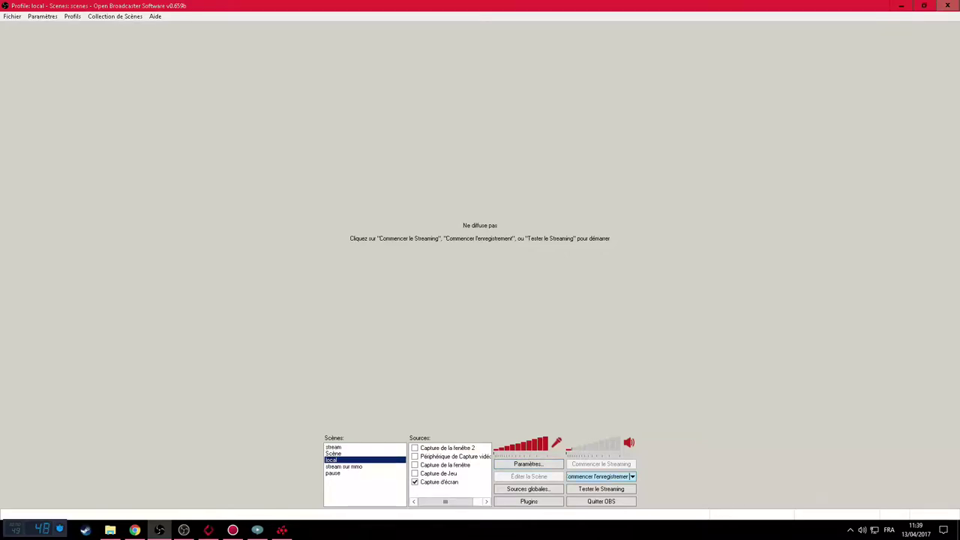
{"action": "left_click", "coordinate": [601, 488]}
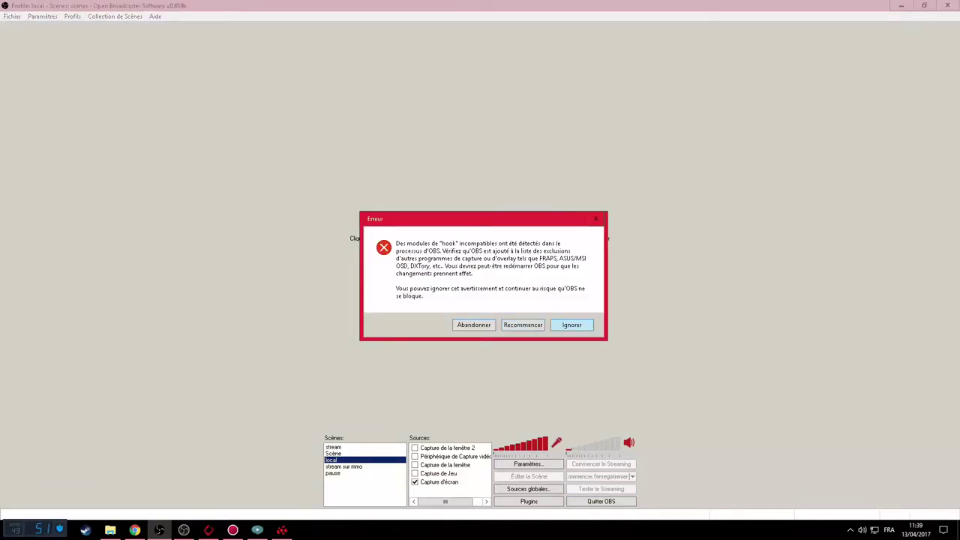
{"action": "left_click", "coordinate": [571, 325]}
{"action": "left_click", "coordinate": [601, 489]}
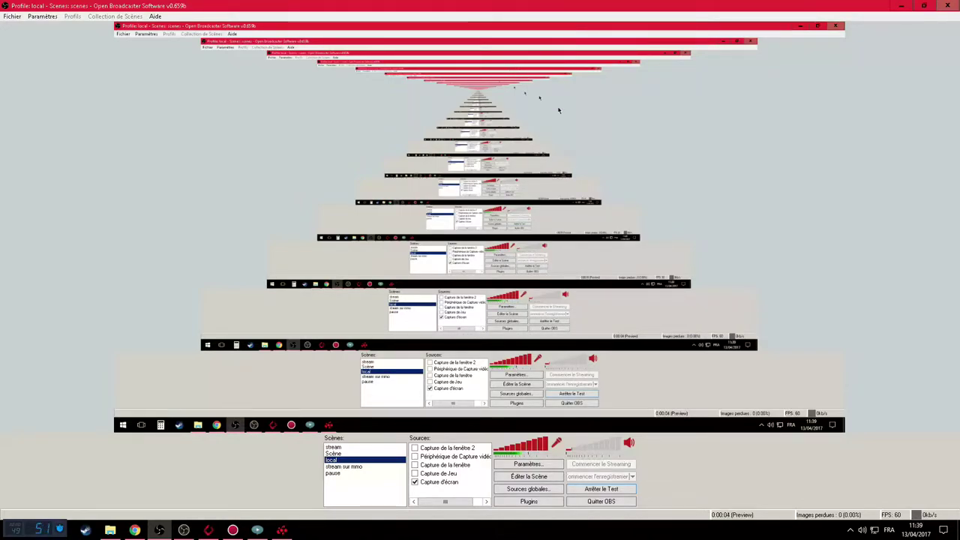
Examine the advanced options and general settings of the local profile, close the settings and stop the streaming test
{"action": "left_click", "coordinate": [42, 16]}
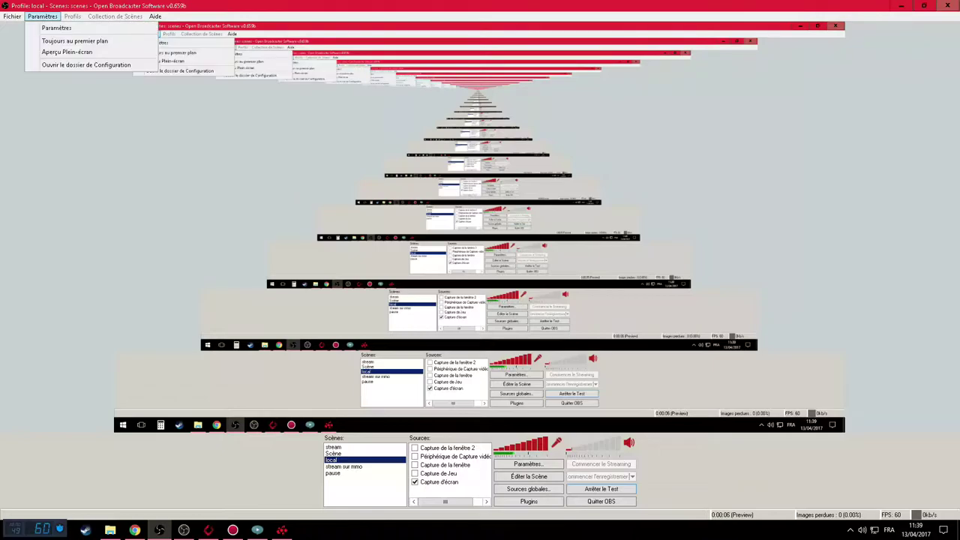
{"action": "left_click", "coordinate": [57, 27]}
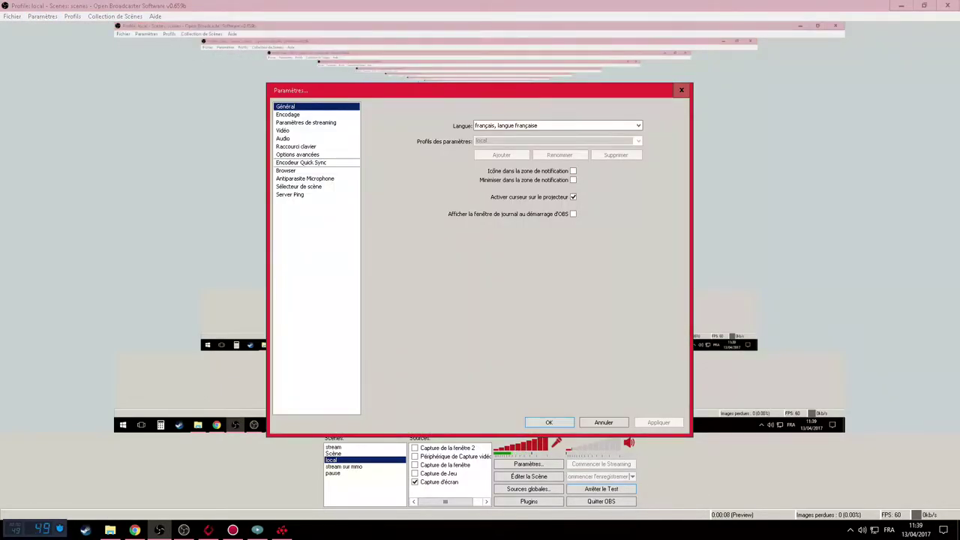
{"action": "left_click", "coordinate": [298, 155]}
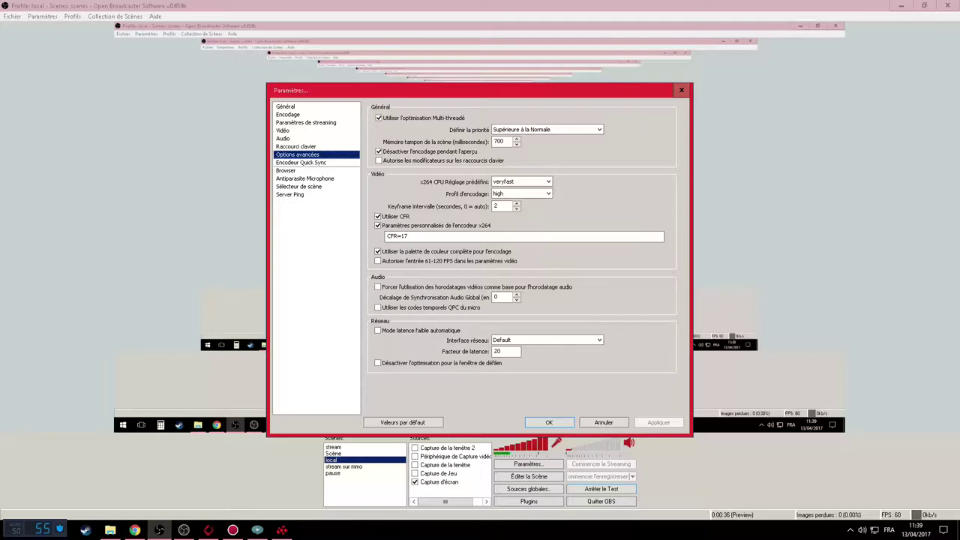
{"action": "left_click", "coordinate": [285, 106]}
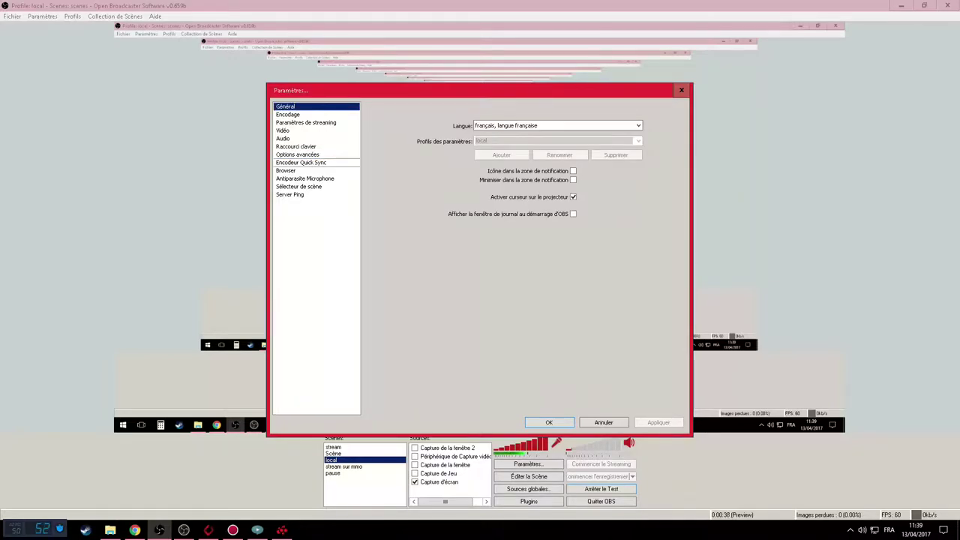
{"action": "left_click", "coordinate": [681, 90]}
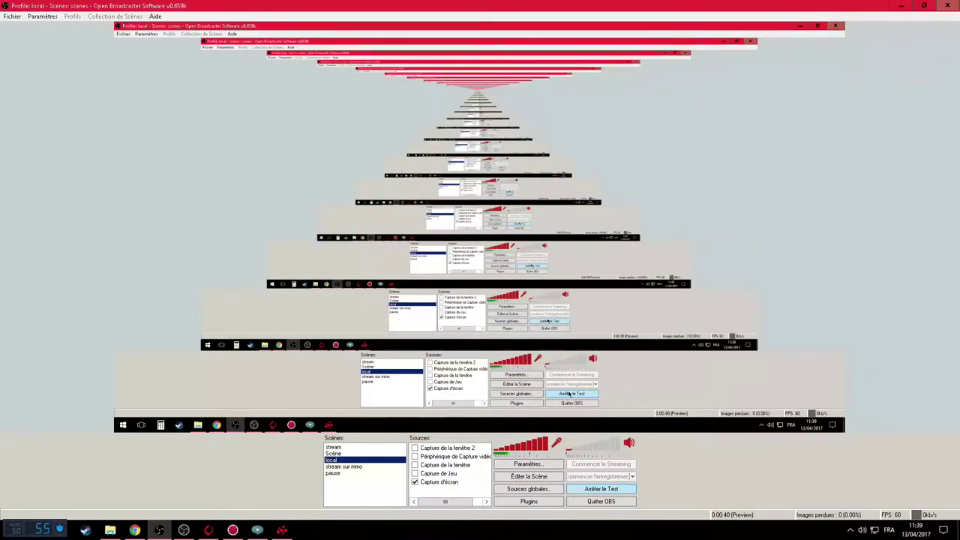
{"action": "left_click", "coordinate": [600, 489]}
Switch to the twitch live profile and examine its encoding bitrate, base resolution and FPS settings
{"action": "left_click", "coordinate": [72, 16]}
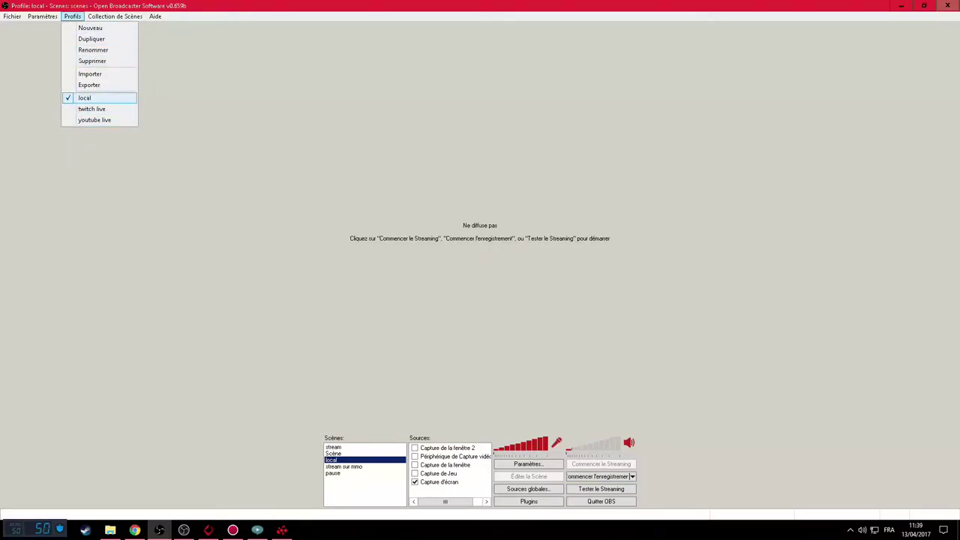
{"action": "left_click", "coordinate": [91, 109]}
{"action": "left_click", "coordinate": [42, 16]}
{"action": "left_click", "coordinate": [57, 28]}
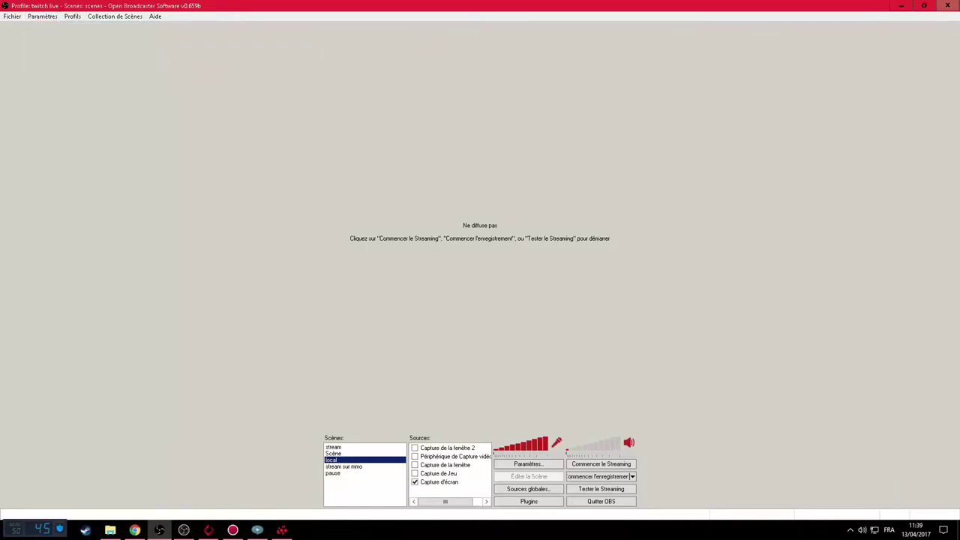
{"action": "left_click", "coordinate": [288, 114]}
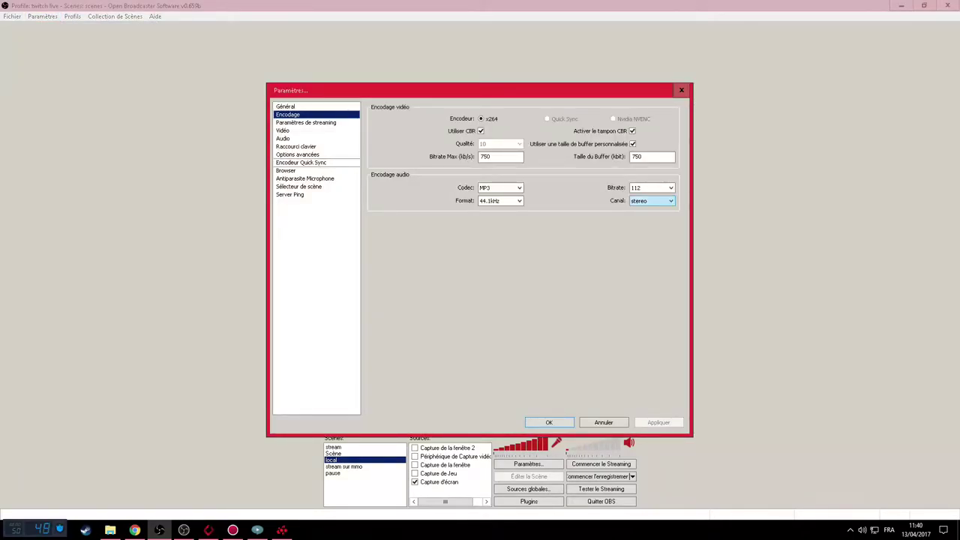
{"action": "mouse_move", "coordinate": [484, 156]}
{"action": "left_click", "coordinate": [283, 131]}
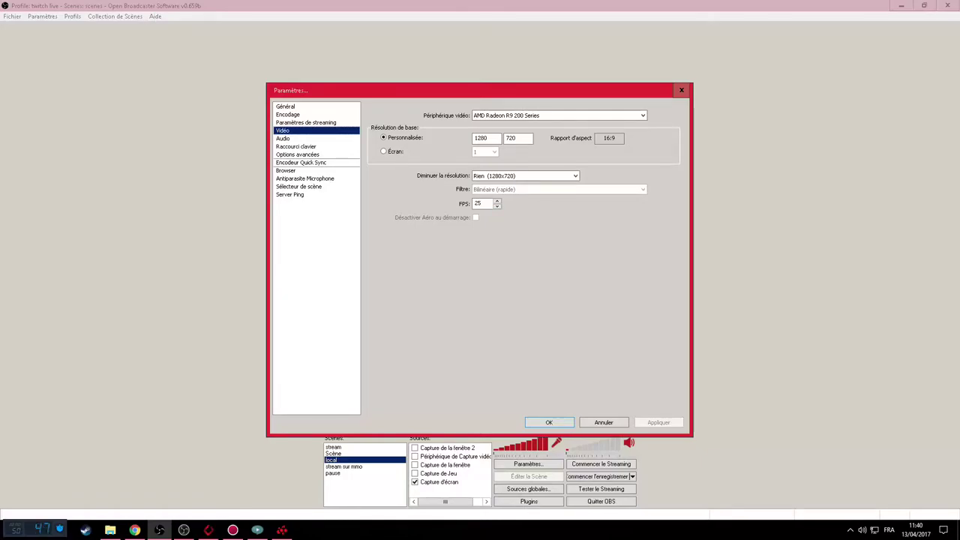
Switch the settings profile to local, examine its encoding and video settings, and close the settings
{"action": "left_click", "coordinate": [285, 106]}
{"action": "left_click", "coordinate": [489, 141]}
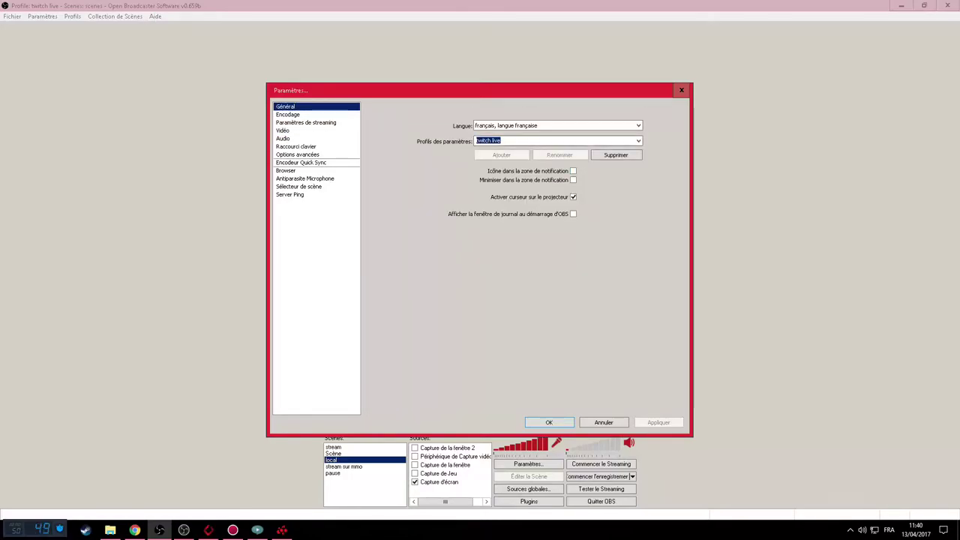
{"action": "left_click", "coordinate": [638, 140]}
{"action": "left_click", "coordinate": [488, 150]}
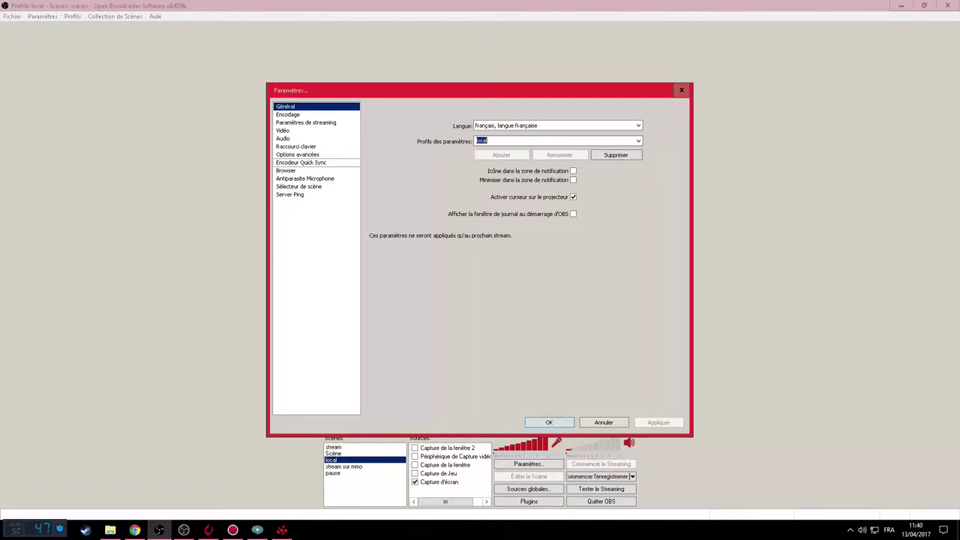
{"action": "left_click", "coordinate": [288, 114]}
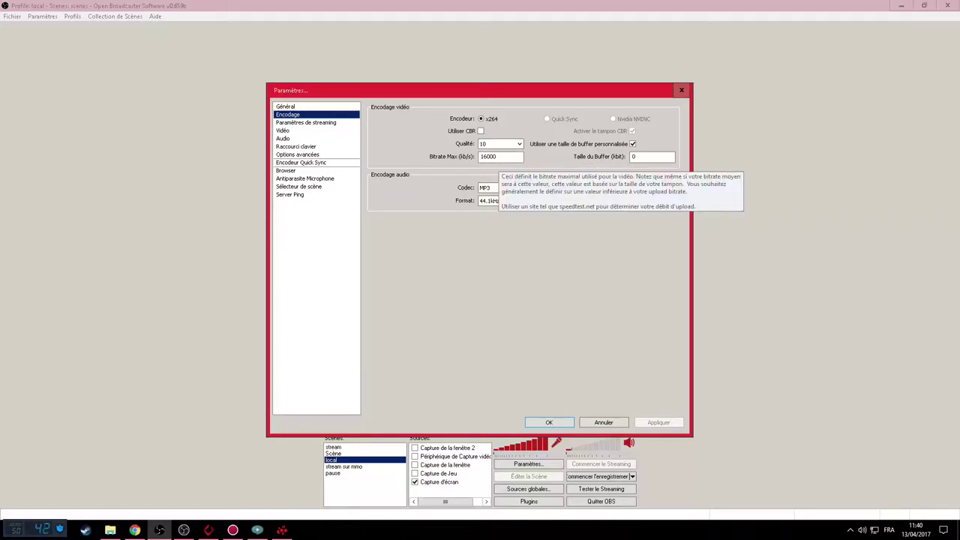
{"action": "left_click", "coordinate": [283, 131]}
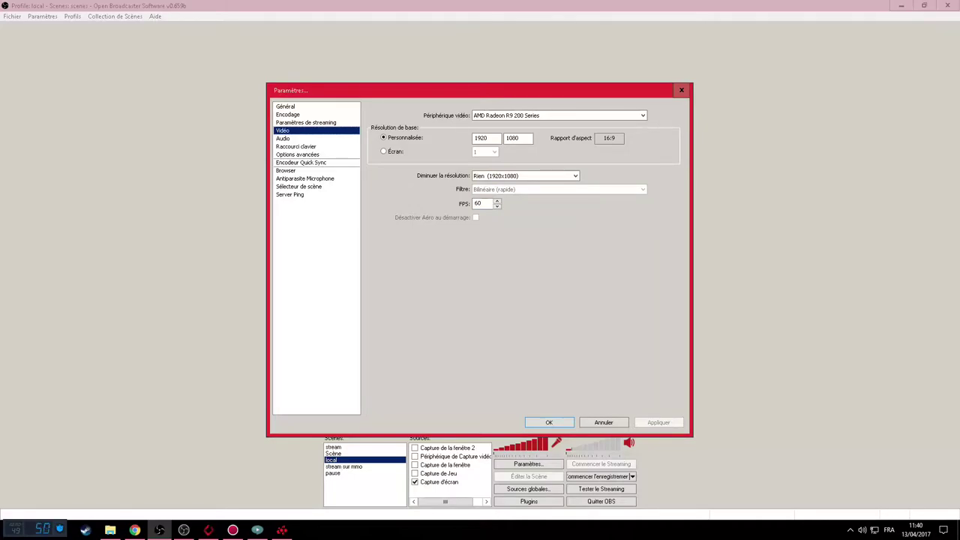
{"action": "key", "text": "Return"}
Close Open Broadcaster Software v0.659b, and reposition and enlarge the OBS 17.0.0 window on the desktop
{"action": "key", "text": "super+Down"}
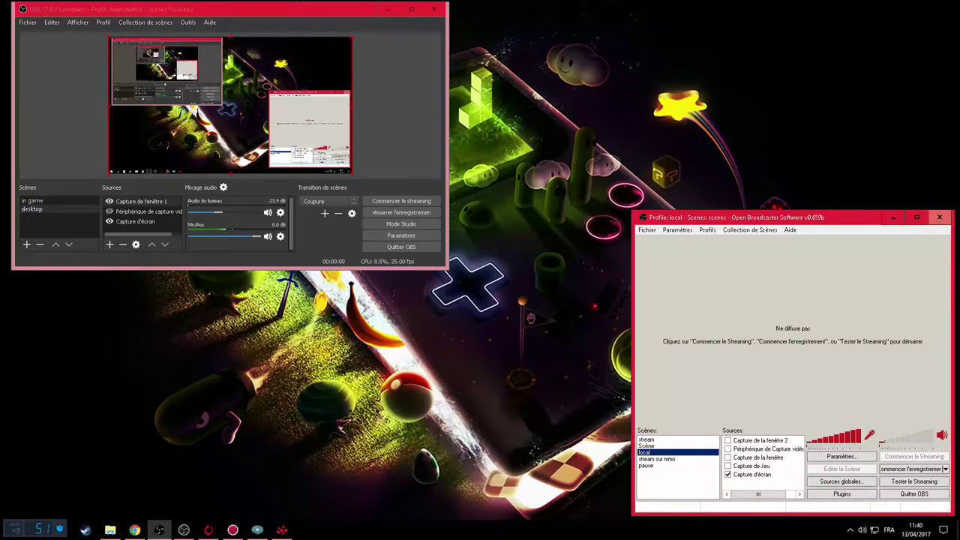
{"action": "left_click", "coordinate": [940, 217]}
{"action": "double_click", "coordinate": [293, 6]}
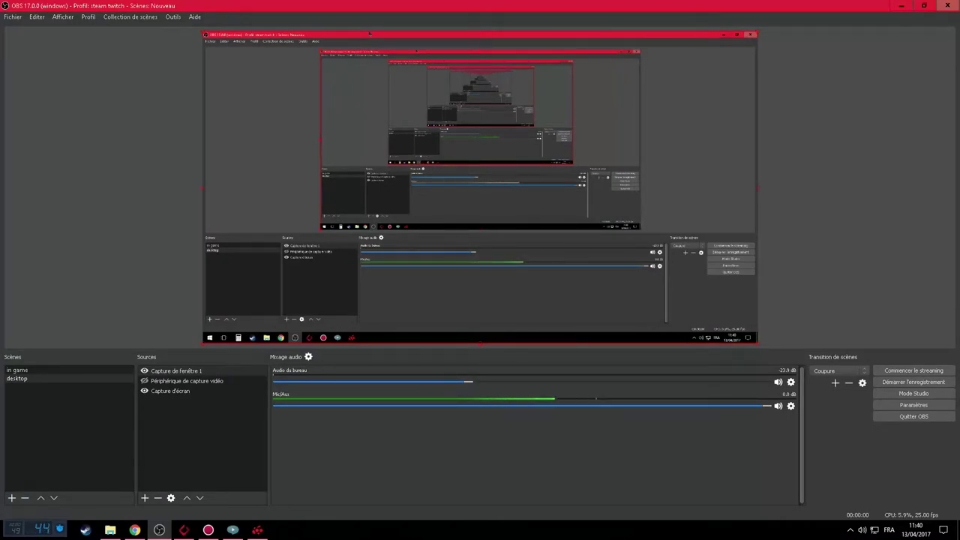
{"action": "key", "text": "super+Down"}
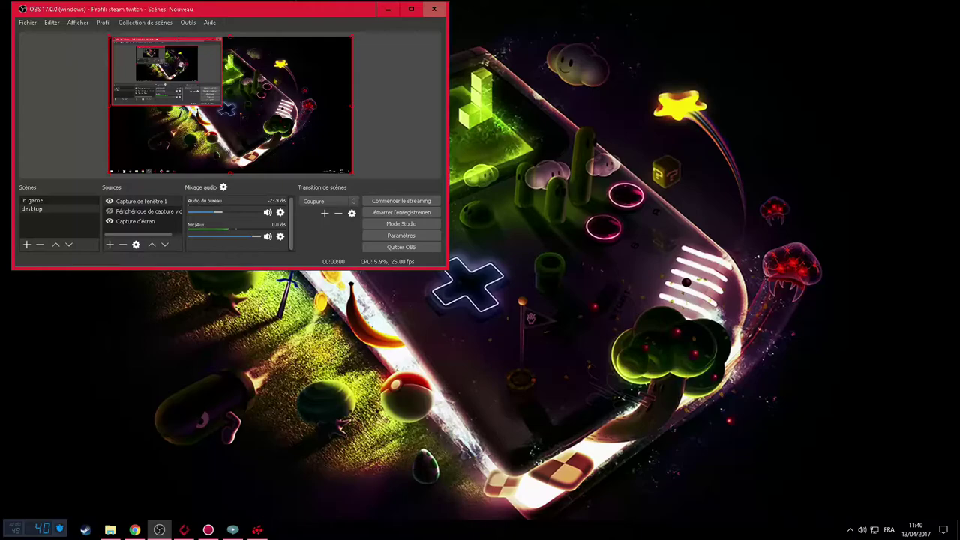
{"action": "left_click_drag", "start_coordinate": [293, 9], "coordinate": [622, 190]}
{"action": "left_click_drag", "start_coordinate": [342, 184], "coordinate": [149, 58]}
{"action": "left_click_drag", "start_coordinate": [309, 67], "coordinate": [193, 25]}
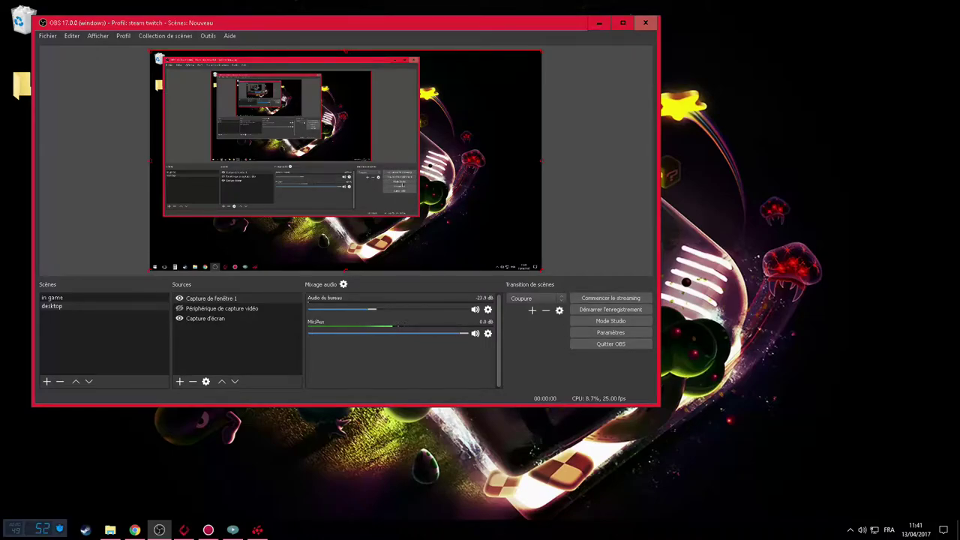
Enable Studio Mode, run the Fondu (300ms) quick transition and disable Studio Mode
{"action": "left_click", "coordinate": [611, 321]}
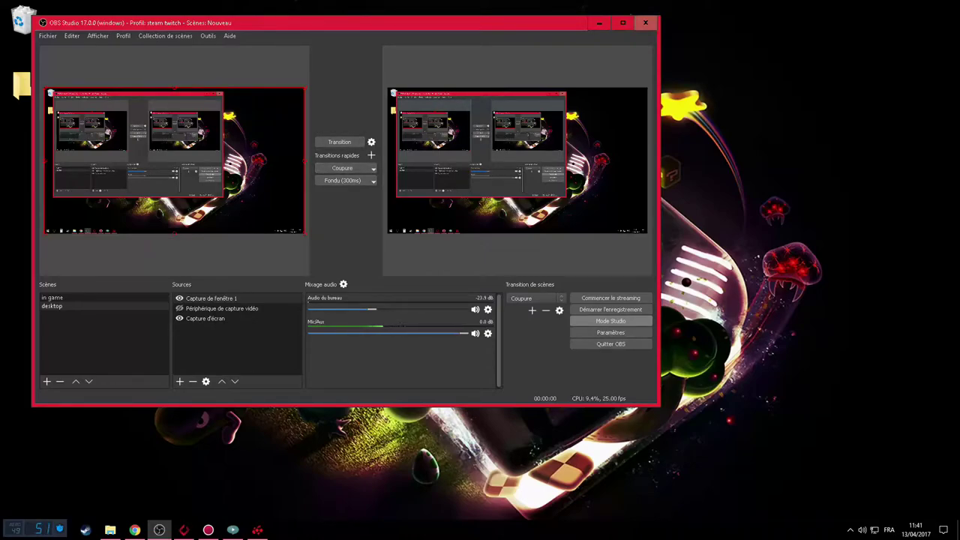
{"action": "left_click", "coordinate": [342, 180]}
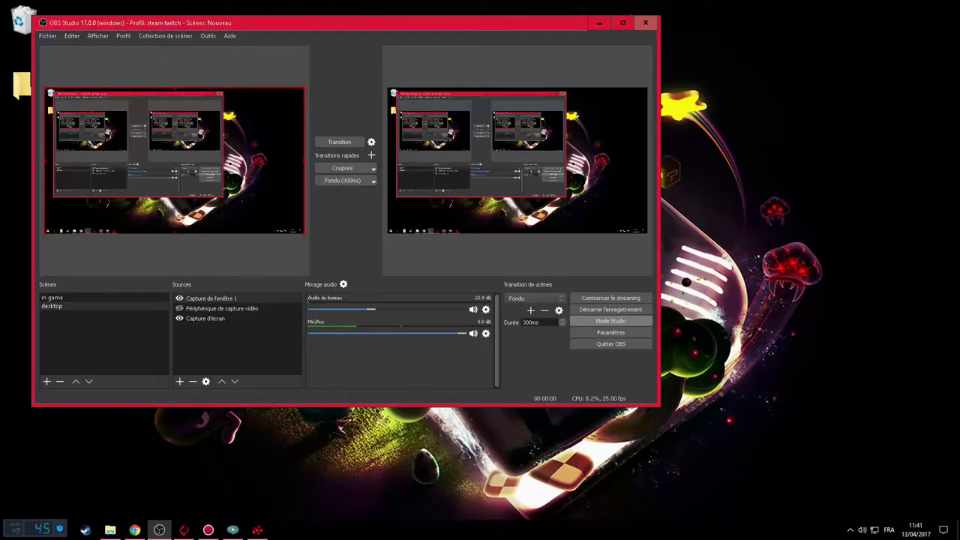
{"action": "left_click", "coordinate": [611, 321]}
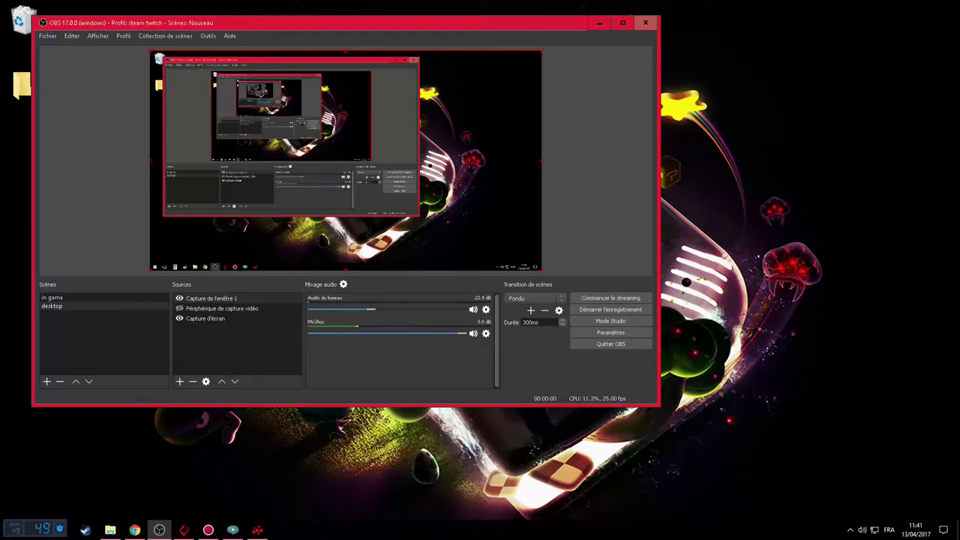
{"action": "left_click", "coordinate": [122, 36]}
{"action": "mouse_move", "coordinate": [72, 36]}
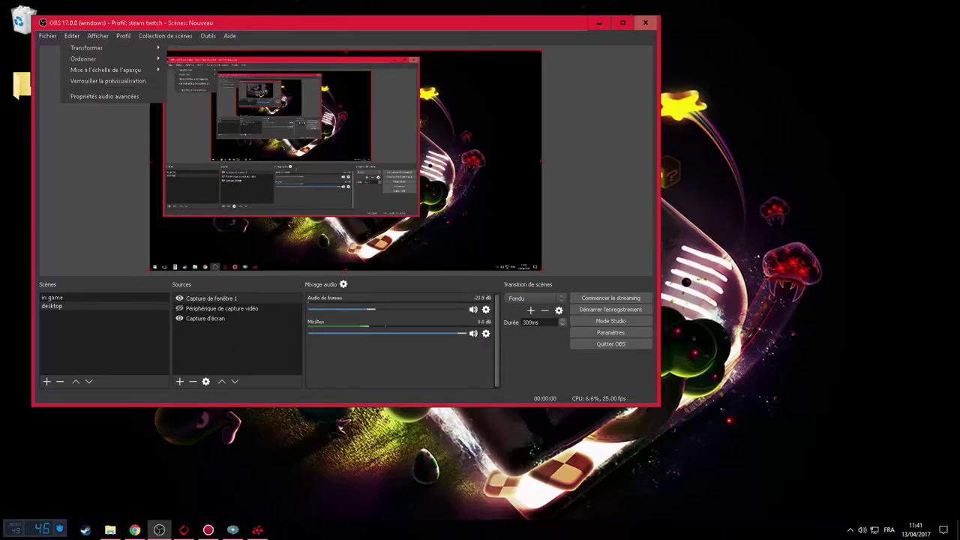
{"action": "key", "text": "Escape"}
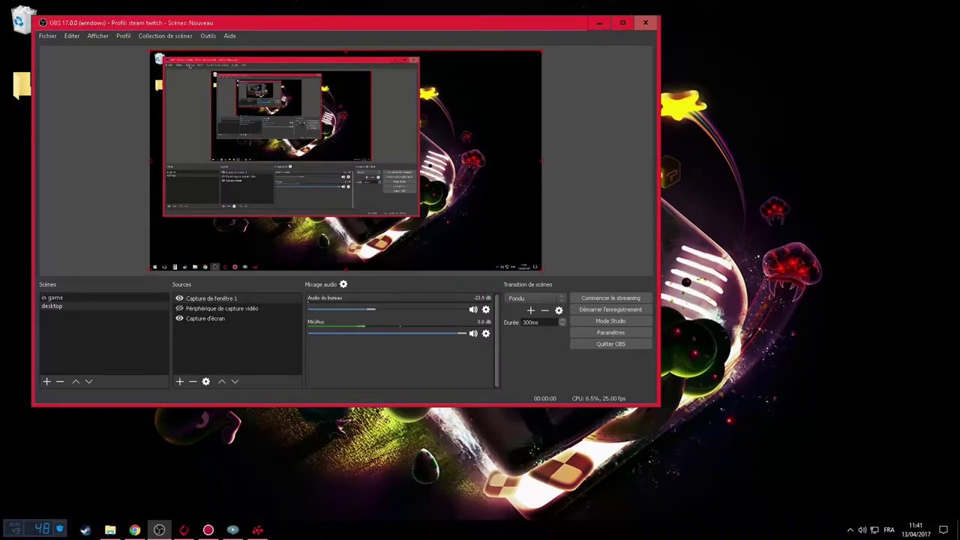
{"action": "left_click", "coordinate": [98, 36]}
{"action": "key", "text": "Left"}
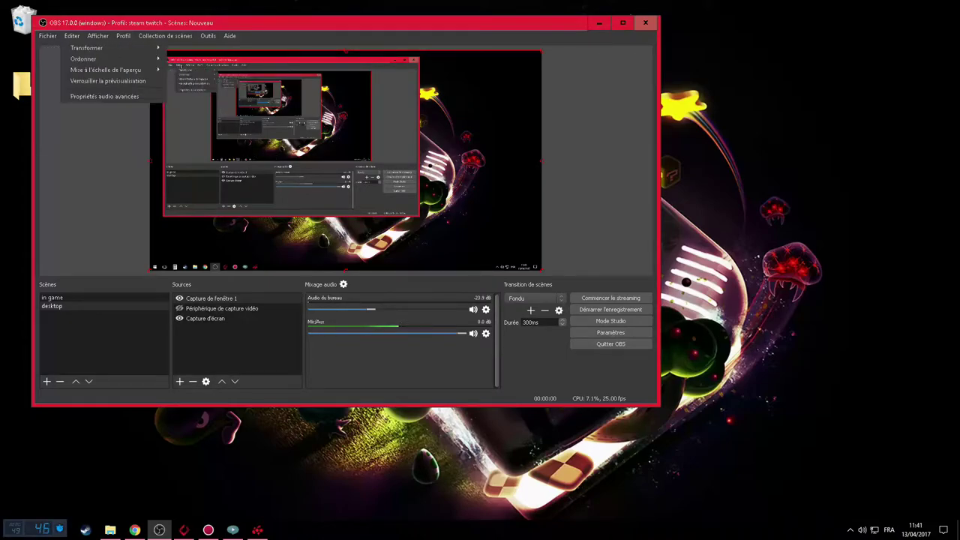
{"action": "key", "text": "Right"}
{"action": "key", "text": "Right"}
{"action": "key", "text": "Right"}
{"action": "key", "text": "Right"}
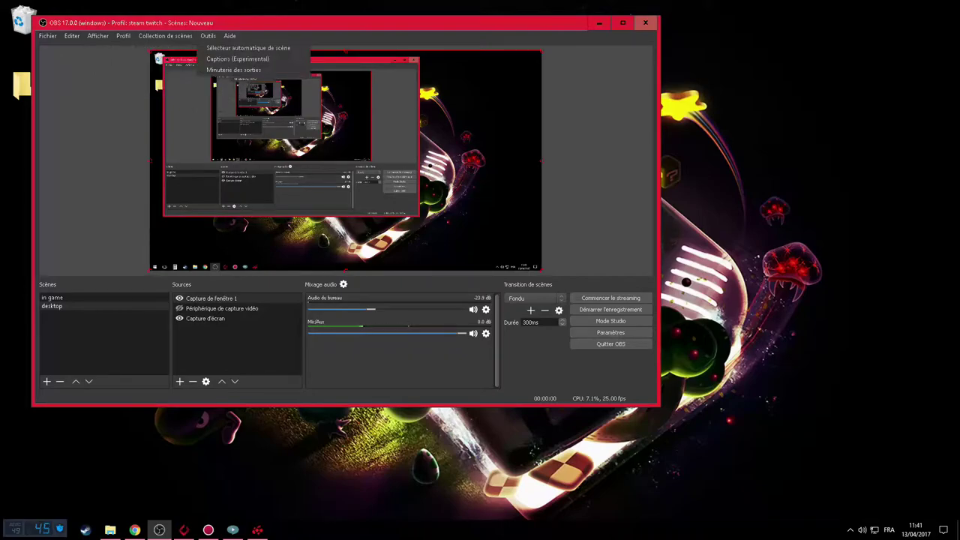
{"action": "key", "text": "Escape"}
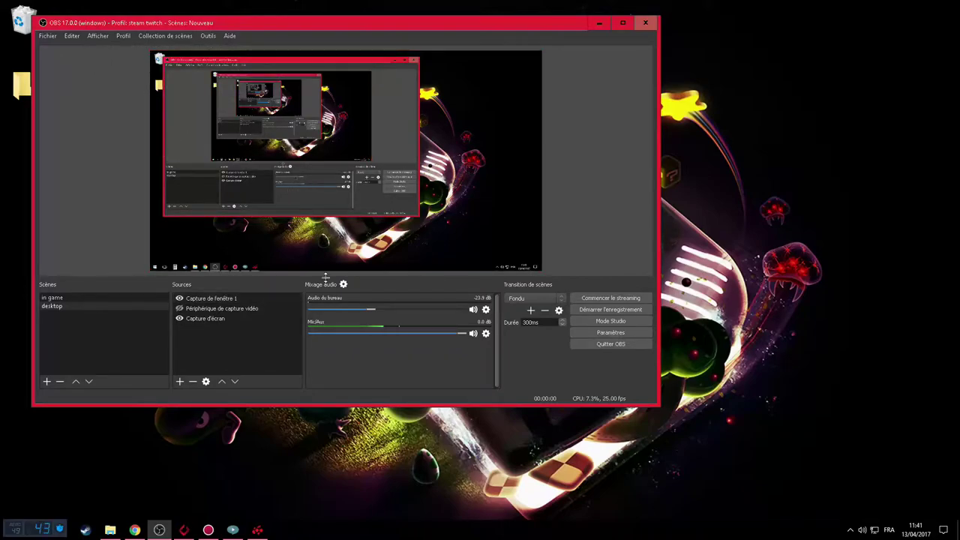
Examine the advanced audio properties for Mic/Aux and Audio du bureau, close them, and locate the same command among the editing commands
{"action": "left_click", "coordinate": [344, 284]}
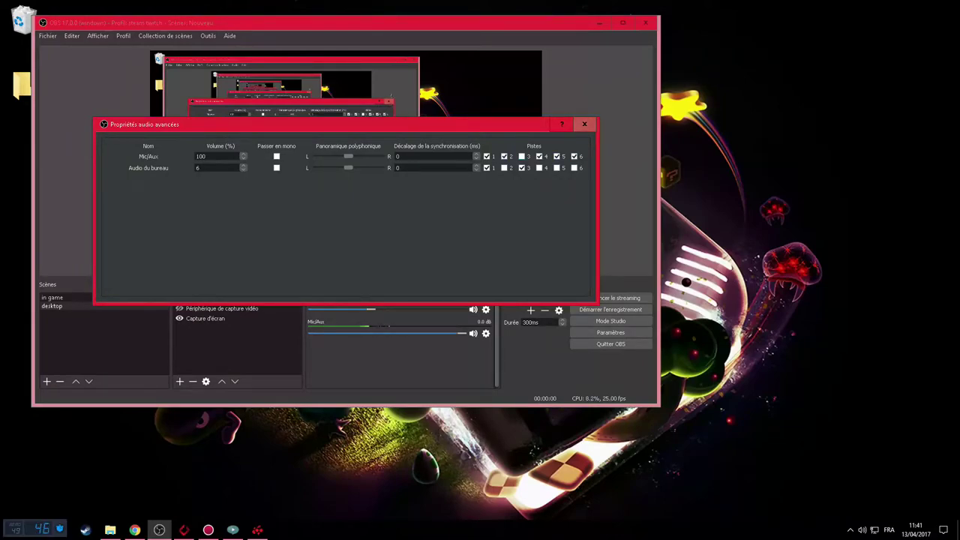
{"action": "left_click", "coordinate": [585, 124]}
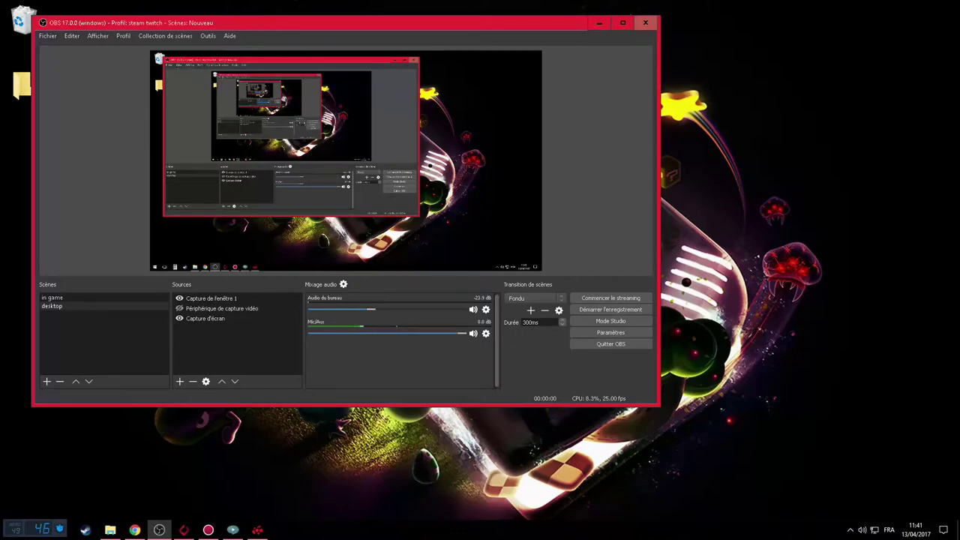
{"action": "left_click", "coordinate": [72, 36]}
{"action": "key", "text": "Down"}
{"action": "key", "text": "Down"}
{"action": "key", "text": "Down"}
{"action": "key", "text": "Down"}
{"action": "key", "text": "Down"}
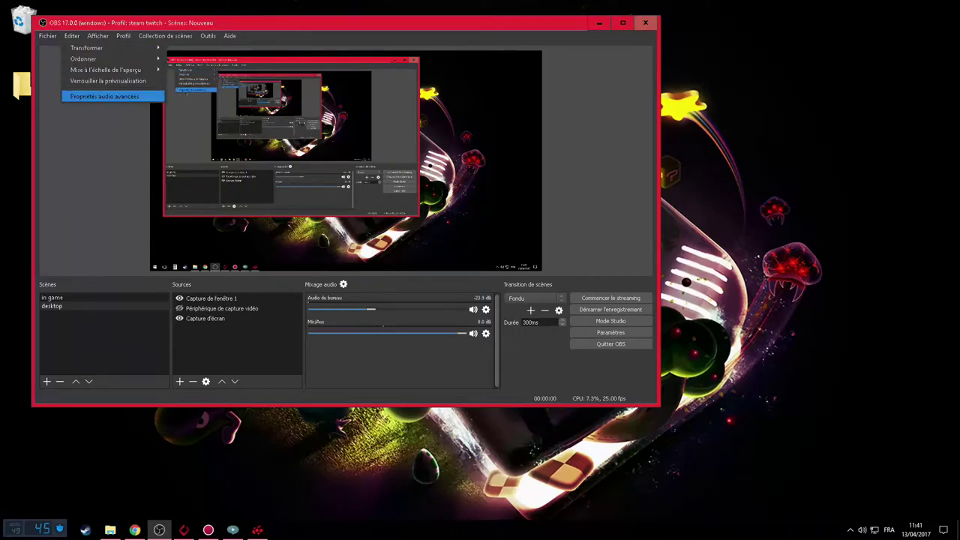
{"action": "key", "text": "Right"}
{"action": "key", "text": "Right"}
{"action": "key", "text": "Right"}
{"action": "key", "text": "Right"}
{"action": "key", "text": "Right"}
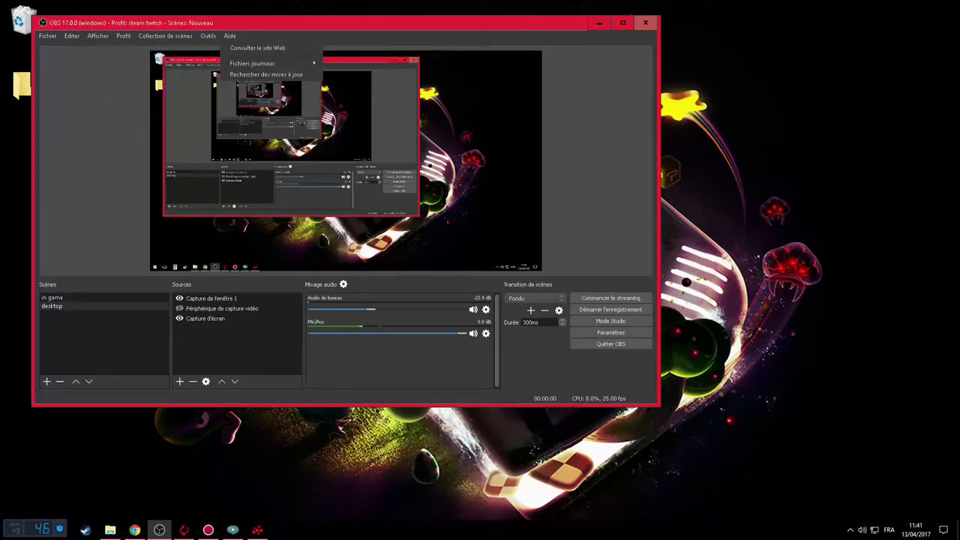
{"action": "key", "text": "Escape"}
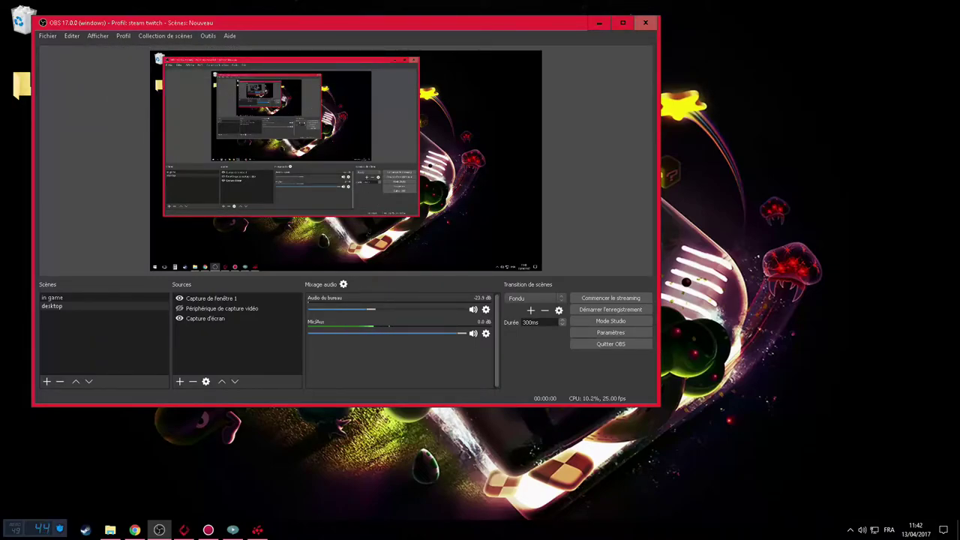
Move the OBS window slightly to the right and look through the tools, scene collection, profile and editing commands
{"action": "left_click_drag", "start_coordinate": [345, 22], "coordinate": [381, 22]}
{"action": "left_click", "coordinate": [244, 35]}
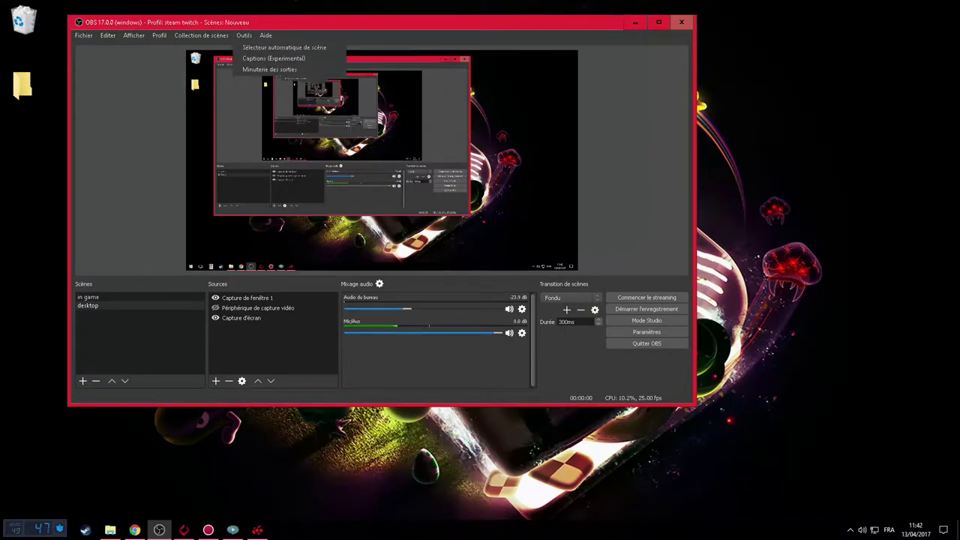
{"action": "mouse_move", "coordinate": [159, 35]}
{"action": "key", "text": "Up"}
{"action": "key", "text": "Up"}
{"action": "key", "text": "Up"}
{"action": "key", "text": "Up"}
{"action": "key", "text": "Up"}
{"action": "key", "text": "Up"}
{"action": "key", "text": "Right"}
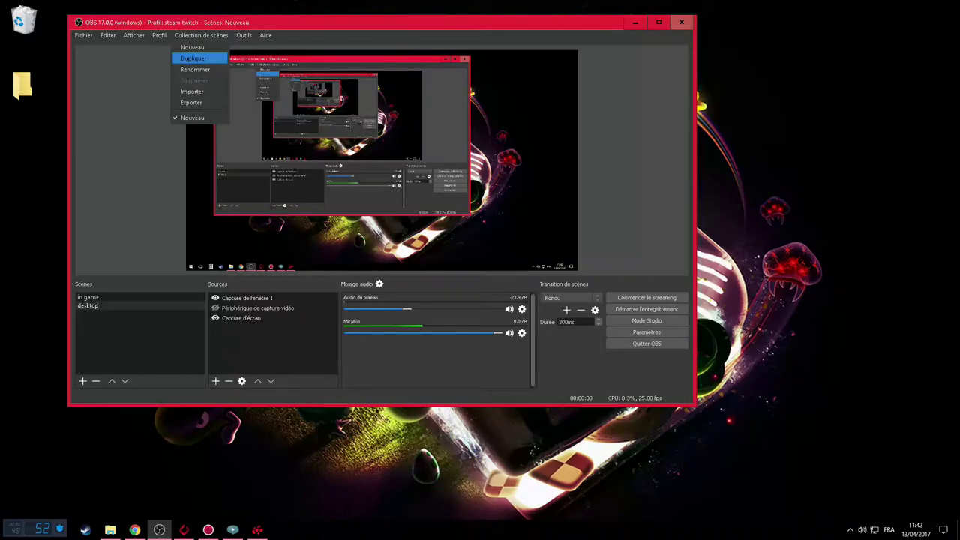
{"action": "key", "text": "Left"}
{"action": "key", "text": "Down"}
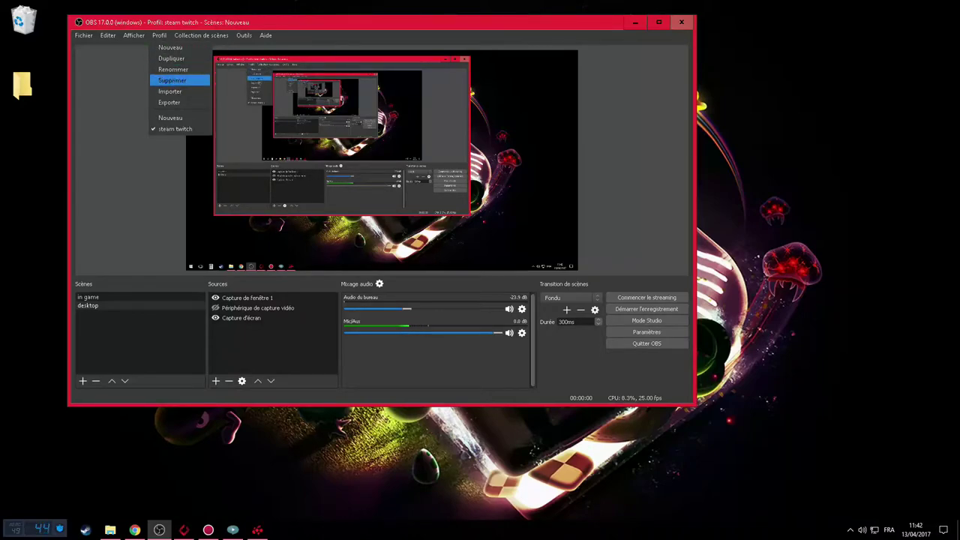
{"action": "key", "text": "Left"}
{"action": "key", "text": "Left"}
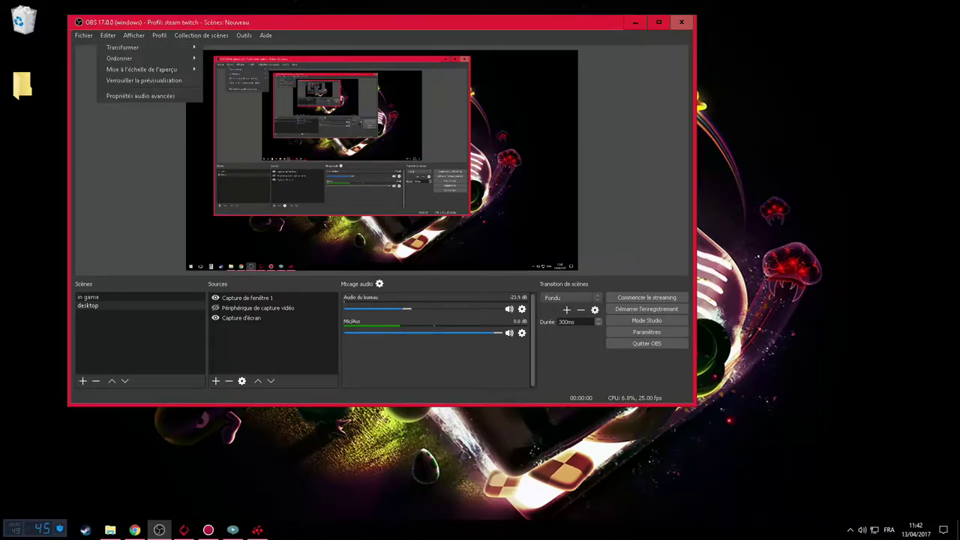
Open the OBS settings and examine the general, stream service and output pages
{"action": "mouse_move", "coordinate": [84, 36]}
{"action": "left_click", "coordinate": [122, 75]}
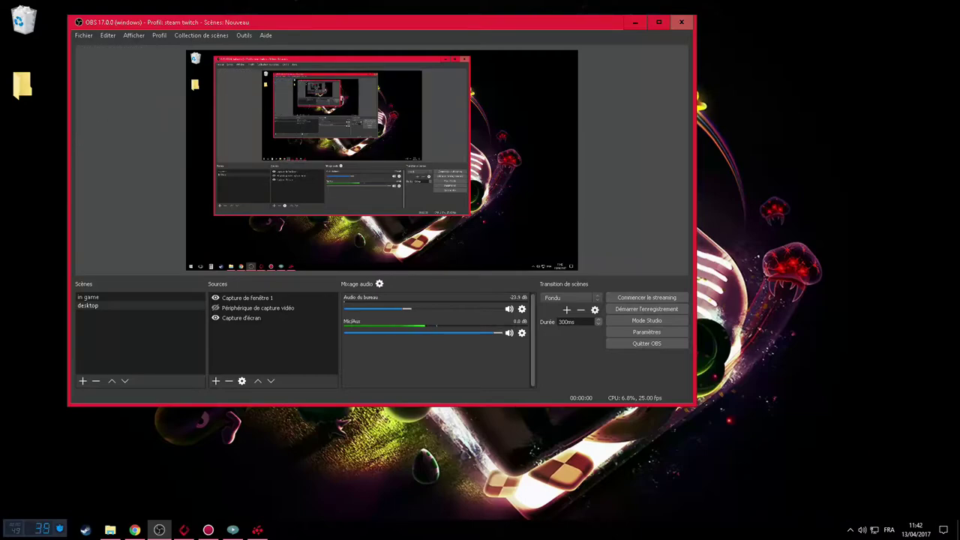
{"action": "key", "text": "Return"}
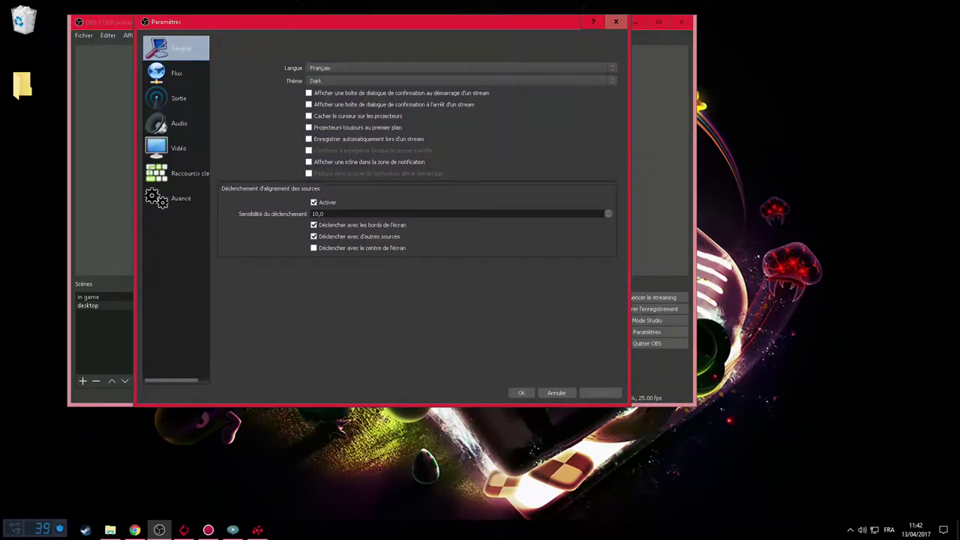
{"action": "key", "text": "Down"}
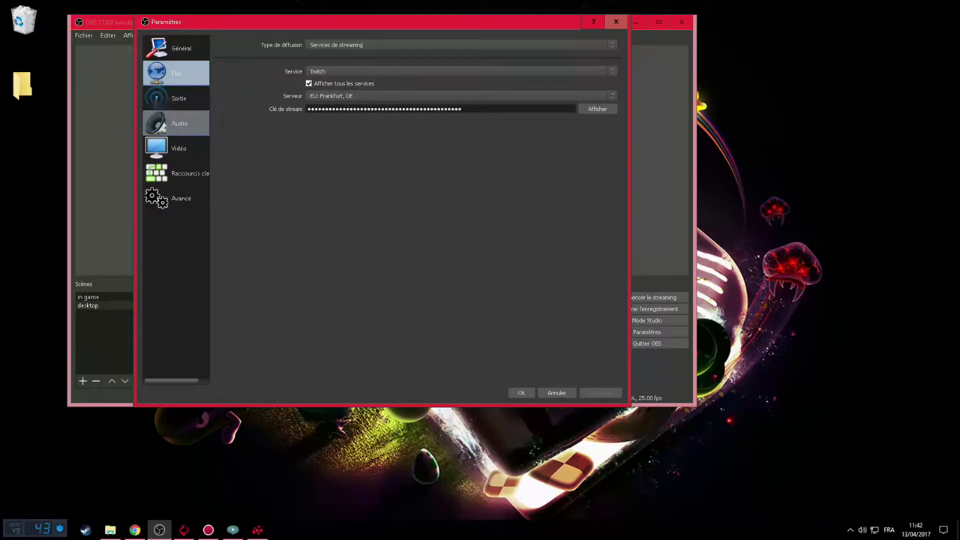
{"action": "key", "text": "Down"}
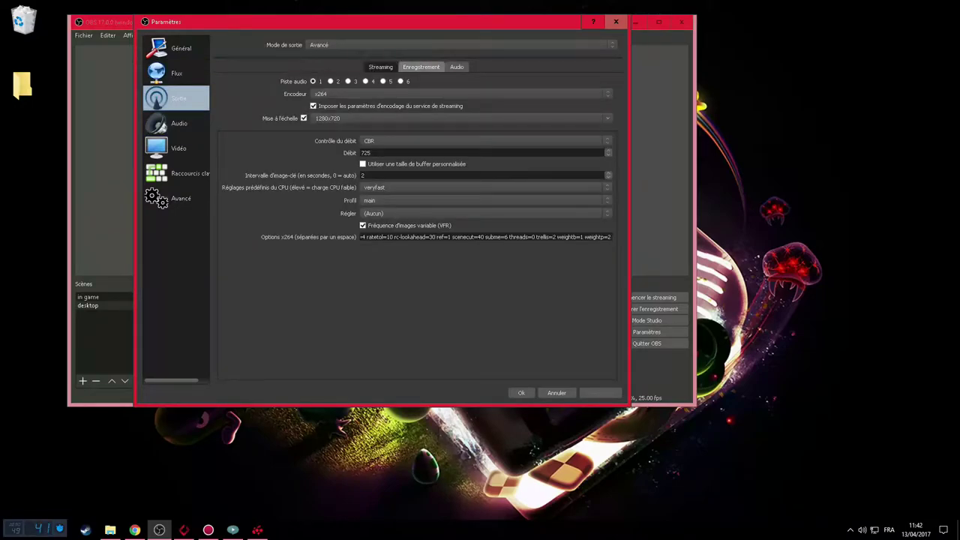
Switch the output mode to Simple to view its options, and set it back to Avancé
{"action": "left_click", "coordinate": [421, 44]}
{"action": "left_click", "coordinate": [420, 52]}
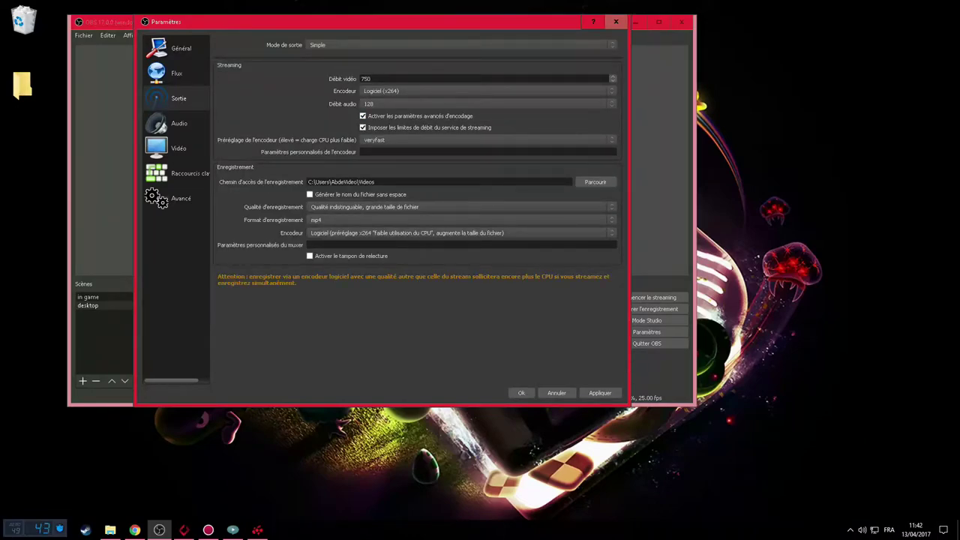
{"action": "left_click", "coordinate": [421, 44]}
{"action": "left_click", "coordinate": [421, 59]}
{"action": "key", "text": "alt+Down"}
{"action": "key", "text": "Down"}
{"action": "key", "text": "Return"}
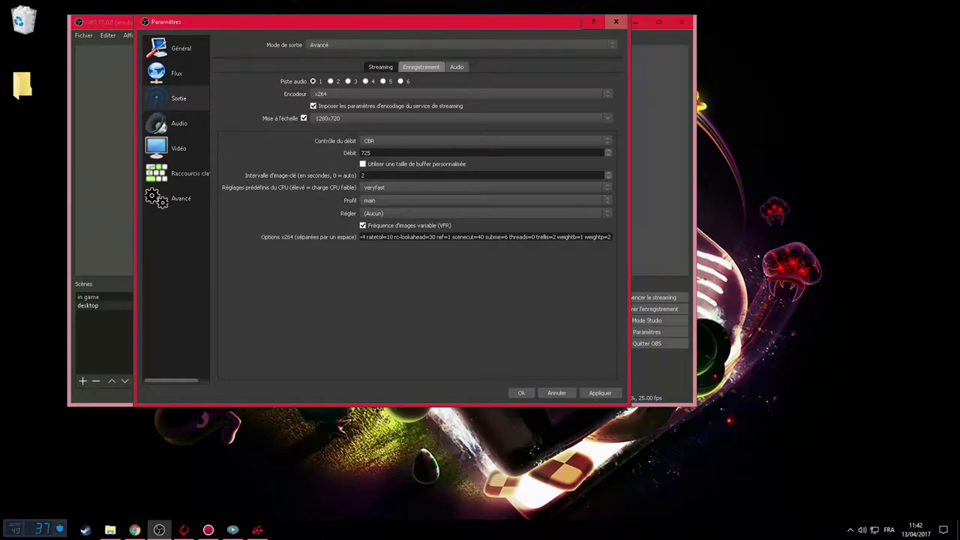
Examine the recording settings and the audio track bitrates in the advanced output mode, and return to the streaming settings
{"action": "left_click", "coordinate": [421, 67]}
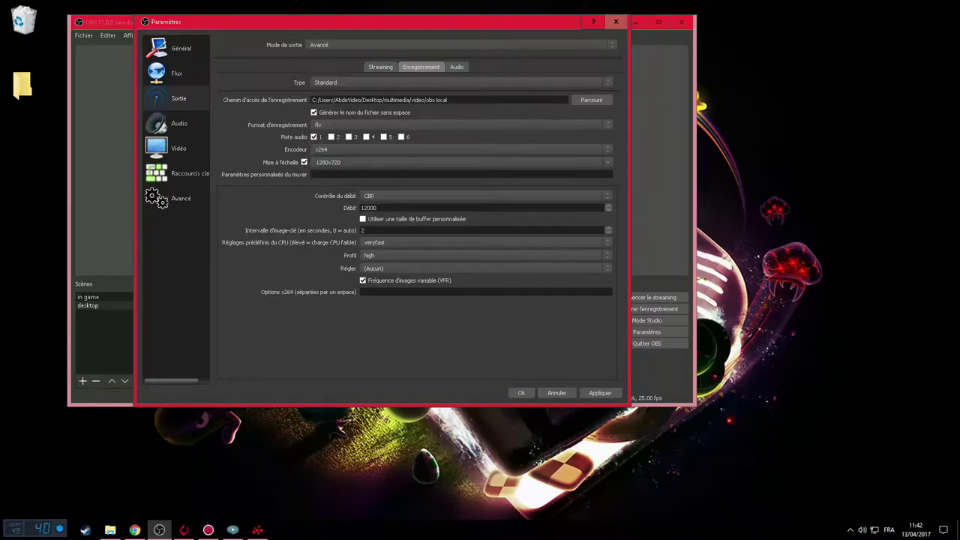
{"action": "left_click", "coordinate": [456, 66]}
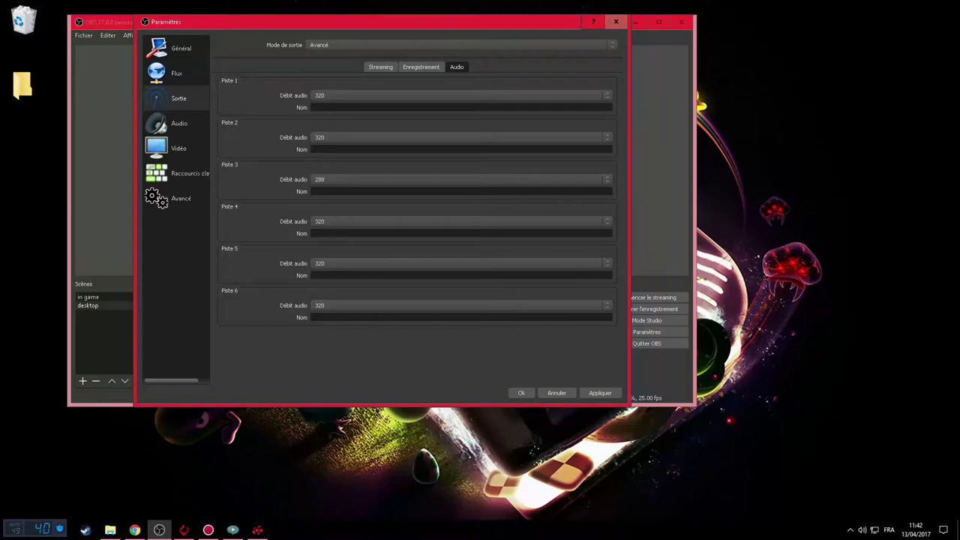
{"action": "left_click", "coordinate": [381, 66]}
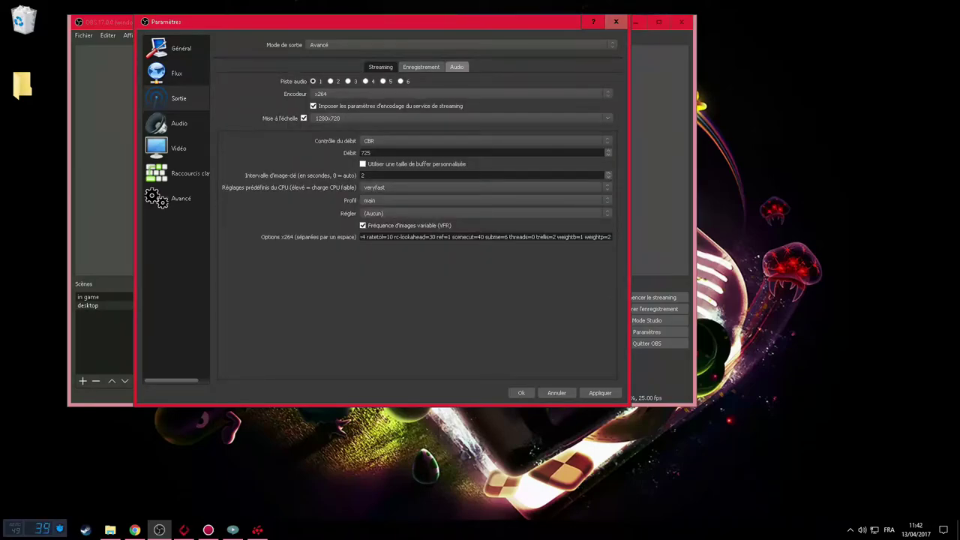
{"action": "left_click", "coordinate": [456, 67]}
{"action": "left_click", "coordinate": [381, 67]}
Examine the audio device settings, the video resolution and FPS, and the available downscale filters without changing them
{"action": "left_click", "coordinate": [176, 123]}
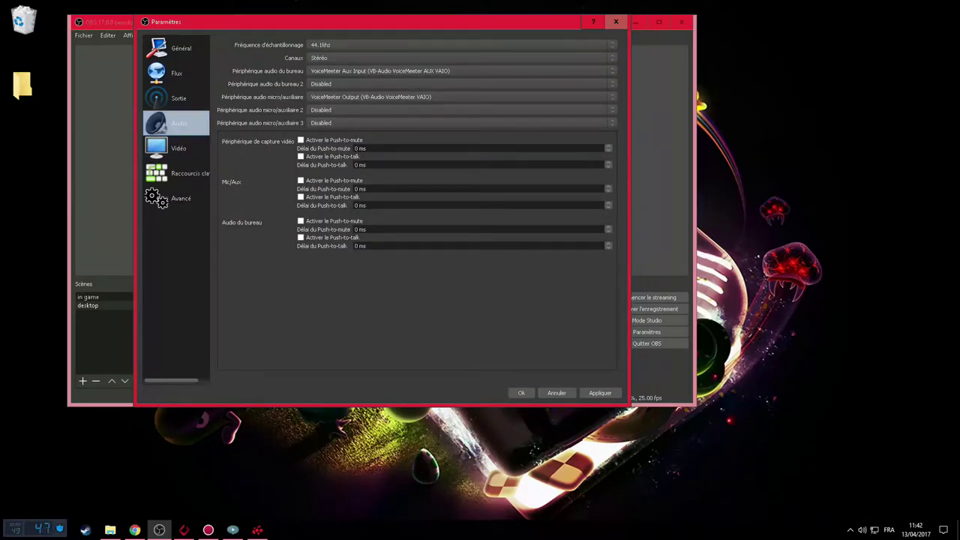
{"action": "left_click", "coordinate": [177, 148]}
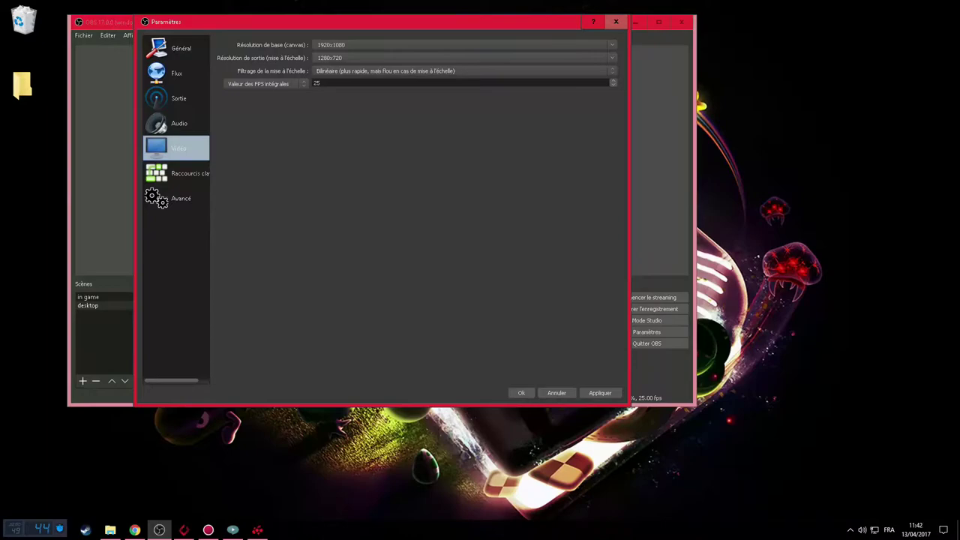
{"action": "left_click", "coordinate": [346, 44]}
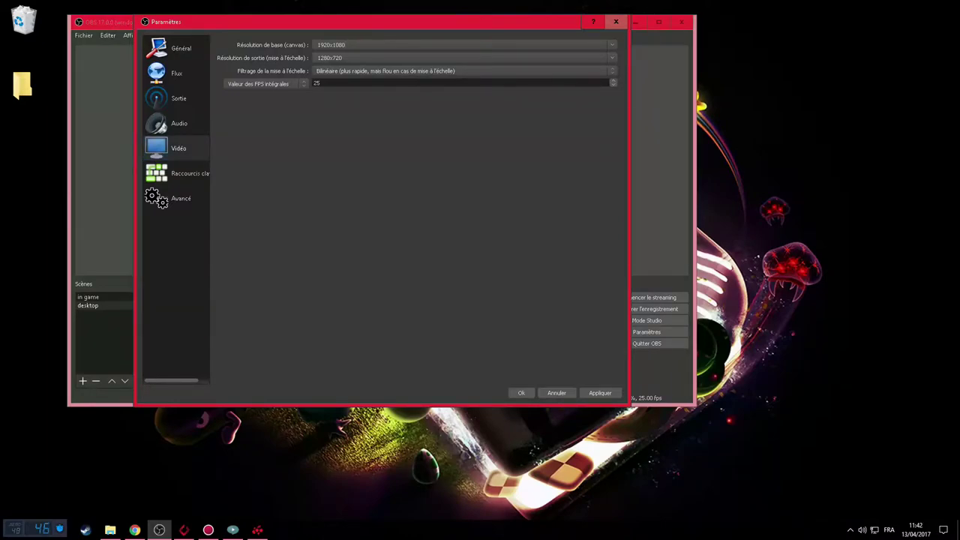
{"action": "left_click", "coordinate": [465, 71]}
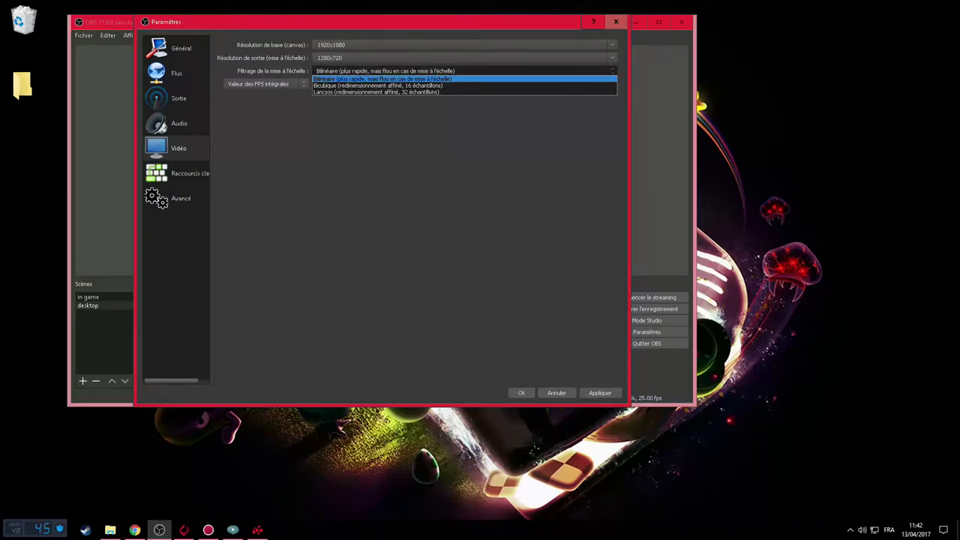
{"action": "key", "text": "Down"}
{"action": "key", "text": "Down"}
{"action": "key", "text": "Escape"}
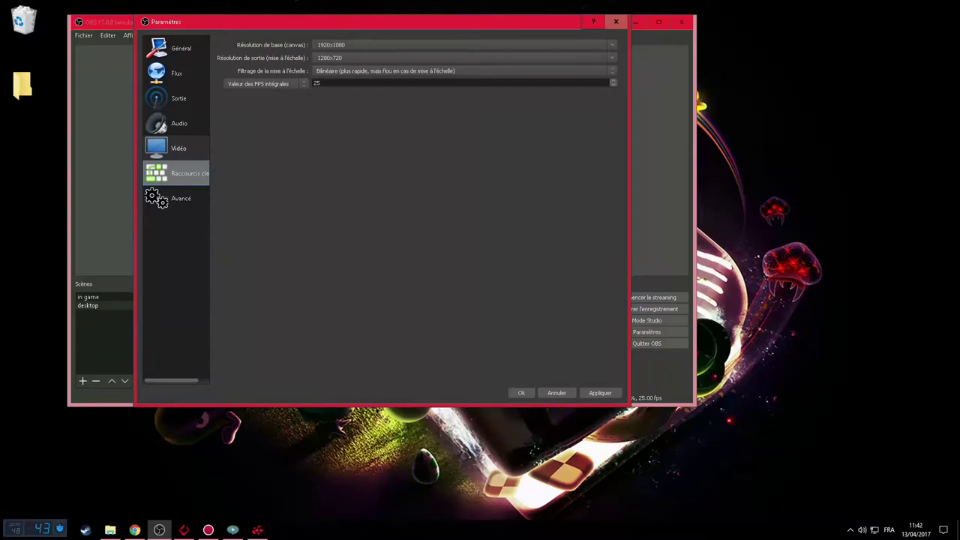
Examine the hotkey and advanced settings, cancel the settings dialog and close OBS
{"action": "left_click", "coordinate": [177, 174]}
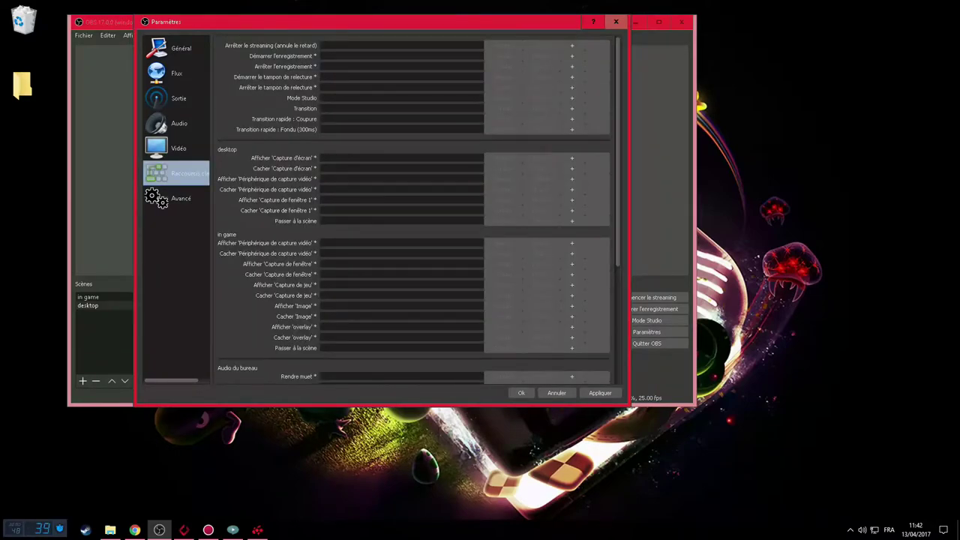
{"action": "left_click", "coordinate": [176, 198]}
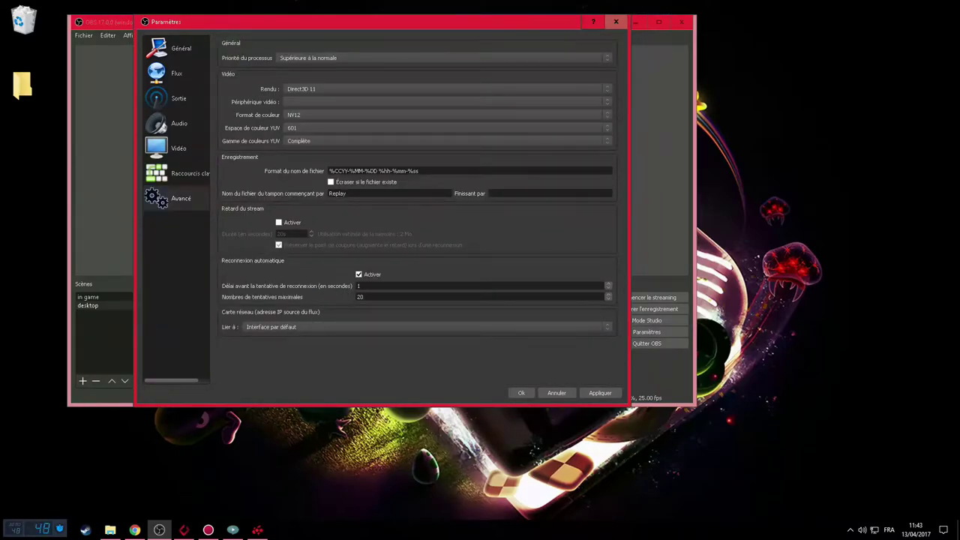
{"action": "left_click", "coordinate": [557, 392]}
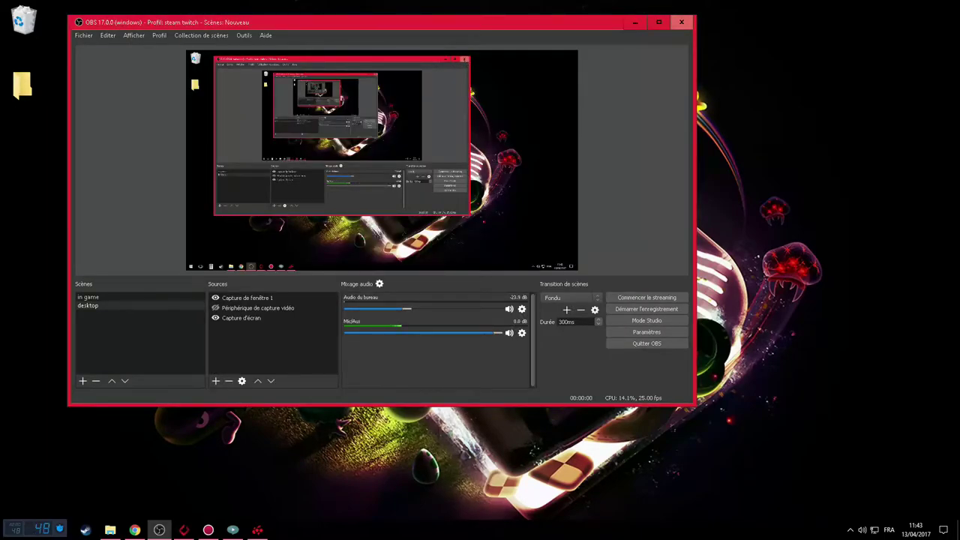
{"action": "left_click", "coordinate": [705, 24]}
{"action": "left_click", "coordinate": [682, 22]}
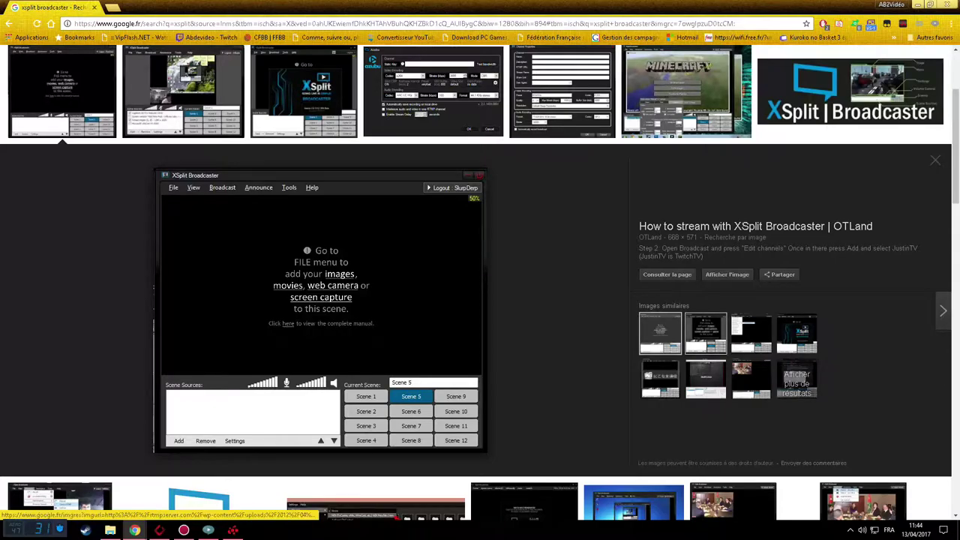
View two similar XSplit Broadcaster interface images in the Google Images results
{"action": "left_click", "coordinate": [705, 330]}
{"action": "left_click", "coordinate": [751, 329]}
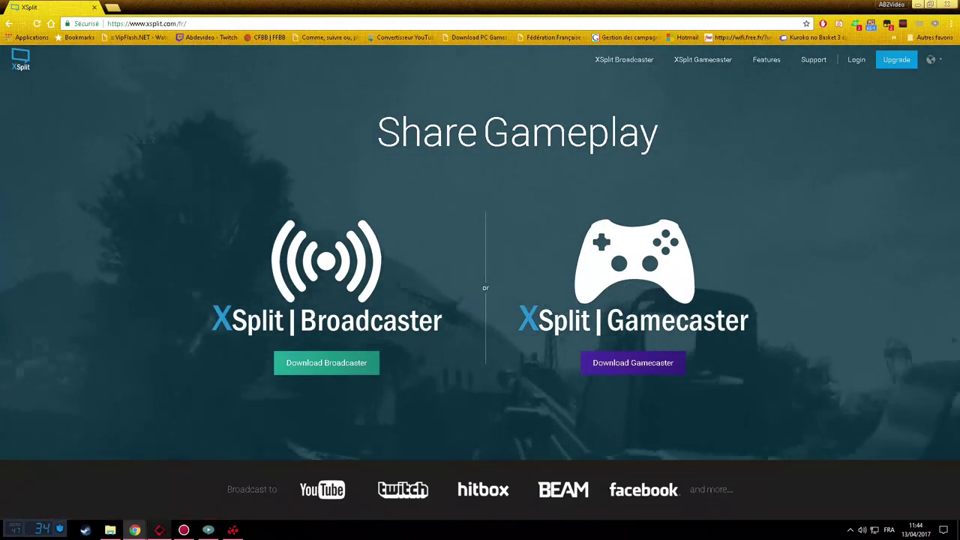
{"action": "mouse_move", "coordinate": [135, 530]}
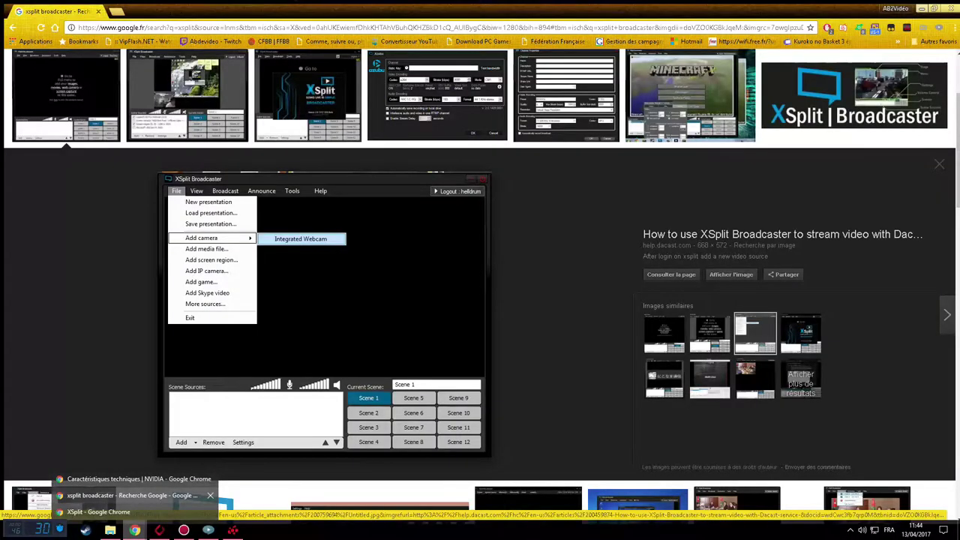
{"action": "left_click", "coordinate": [132, 495]}
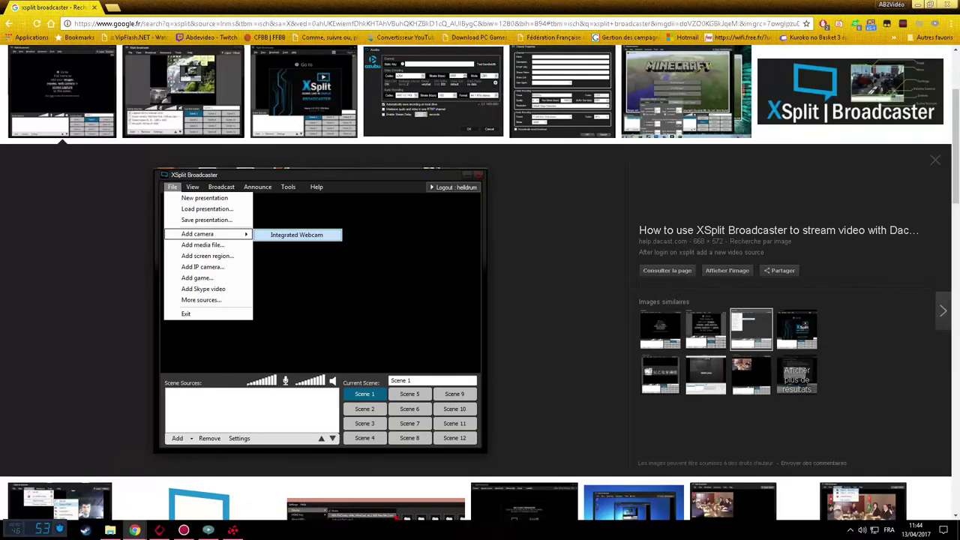
Examine the XSplit Gamecaster presentation and the feature slides on the XSplit website, and close the browser window
{"action": "key", "text": "alt+Tab"}
{"action": "scroll", "coordinate": [480, 270], "scroll_direction": "down", "scroll_amount": 2}
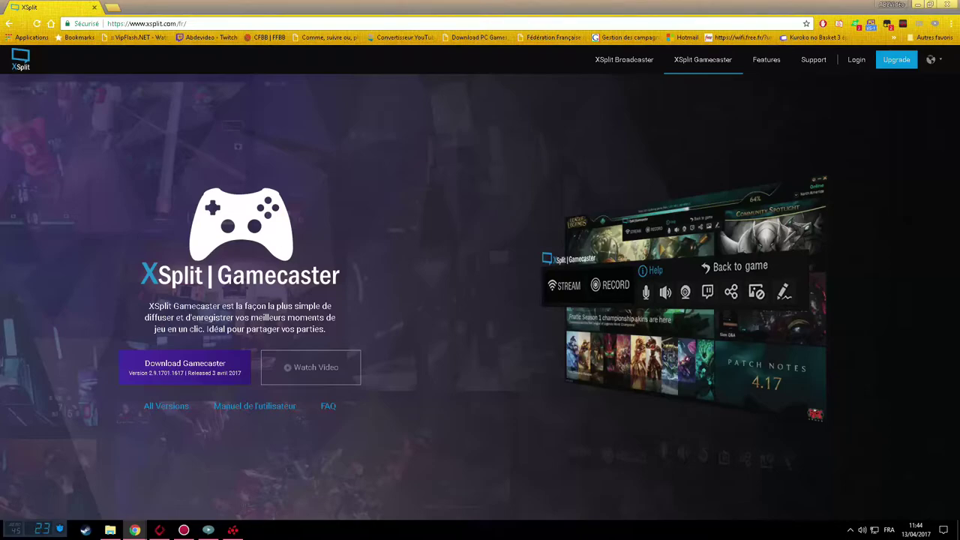
{"action": "scroll", "coordinate": [480, 297], "scroll_direction": "down", "scroll_amount": 8}
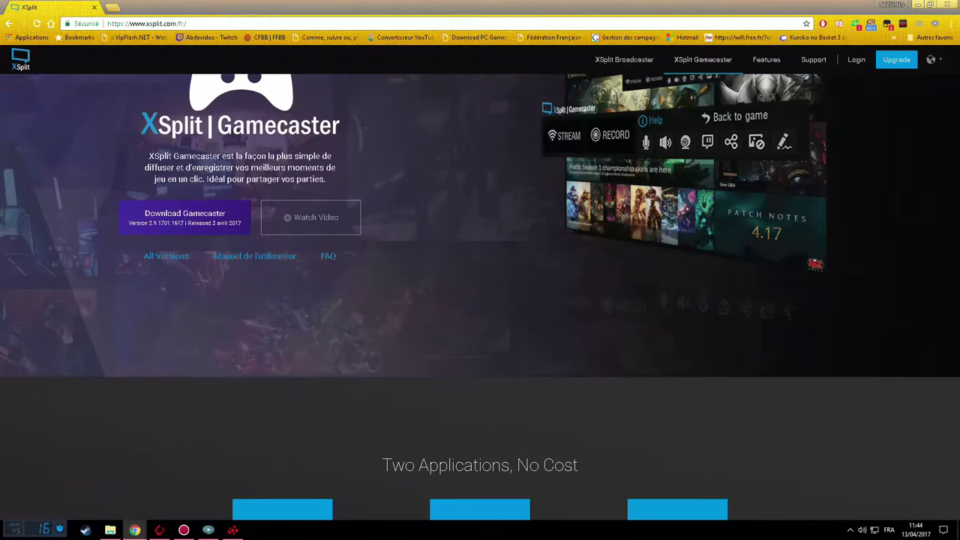
{"action": "scroll", "coordinate": [480, 300], "scroll_direction": "up", "scroll_amount": 2}
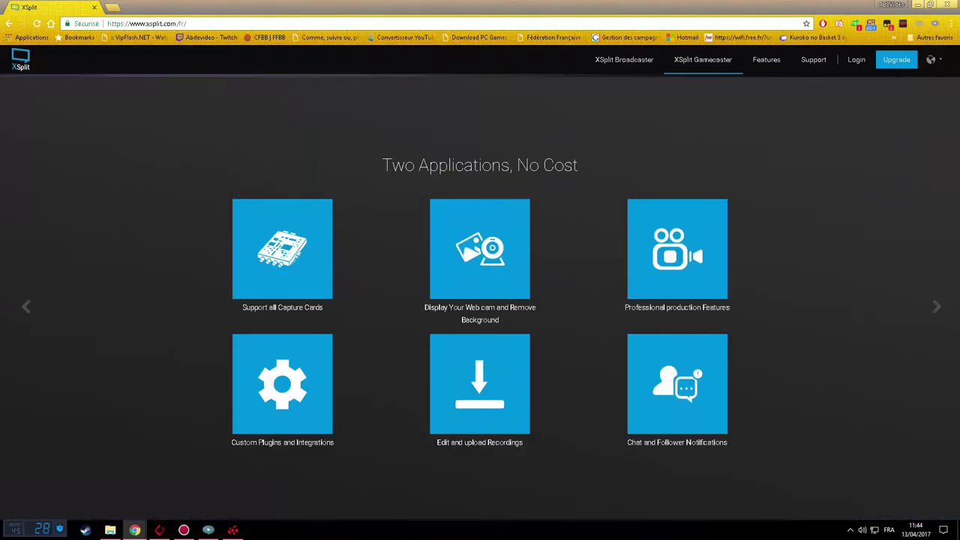
{"action": "left_click", "coordinate": [936, 306]}
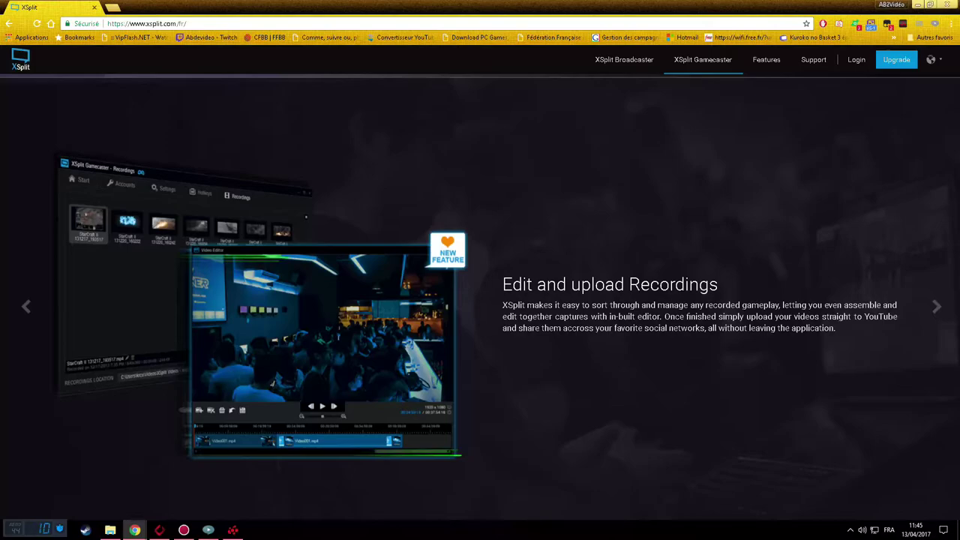
{"action": "scroll", "coordinate": [480, 300], "scroll_direction": "down", "scroll_amount": 1}
{"action": "scroll", "coordinate": [480, 300], "scroll_direction": "up", "scroll_amount": 1}
{"action": "left_click", "coordinate": [946, 5]}
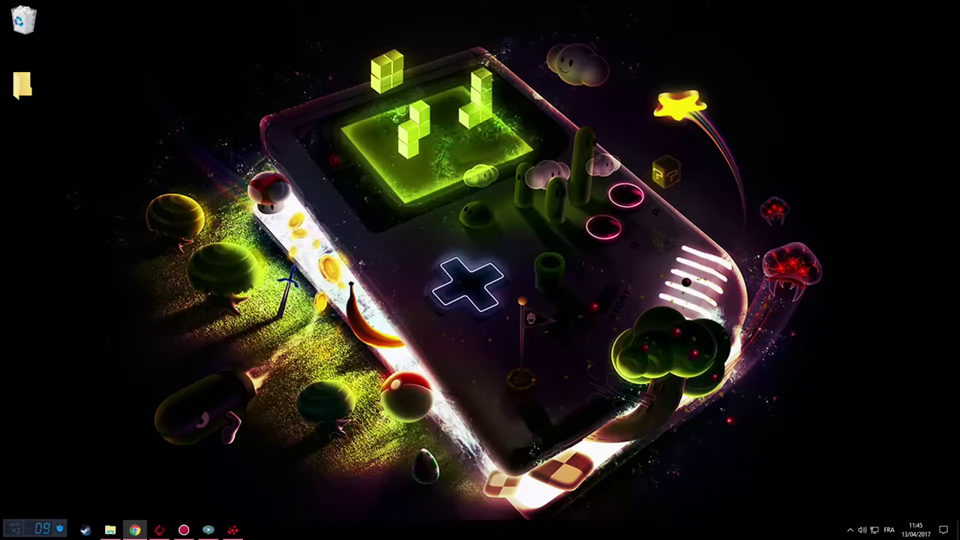
Bring the browser window onto the desktop, view the ShadowPlay image results, and show the start of NVIDIA's GeForce 7 Series specifications page maximized
{"action": "left_click_drag", "start_coordinate": [959, 8], "coordinate": [510, 64]}
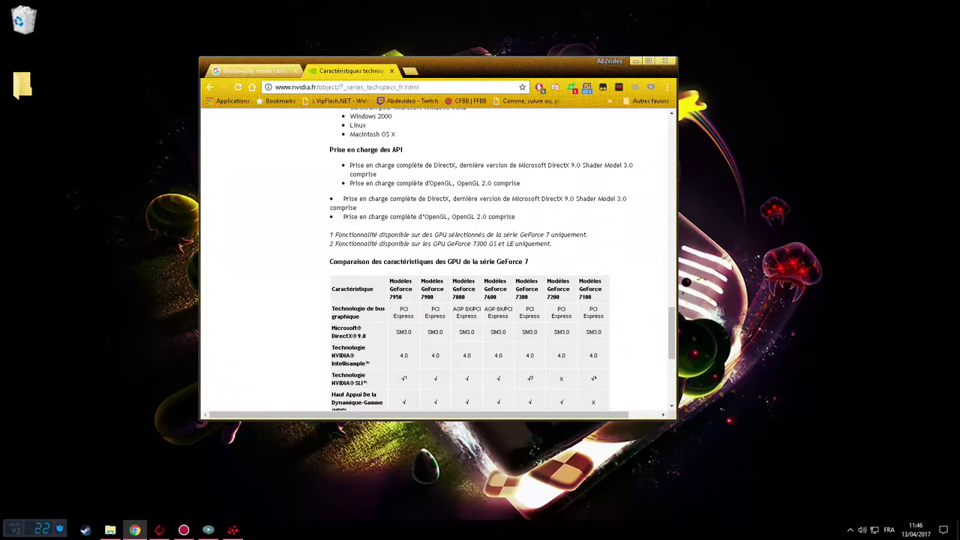
{"action": "left_click", "coordinate": [232, 73]}
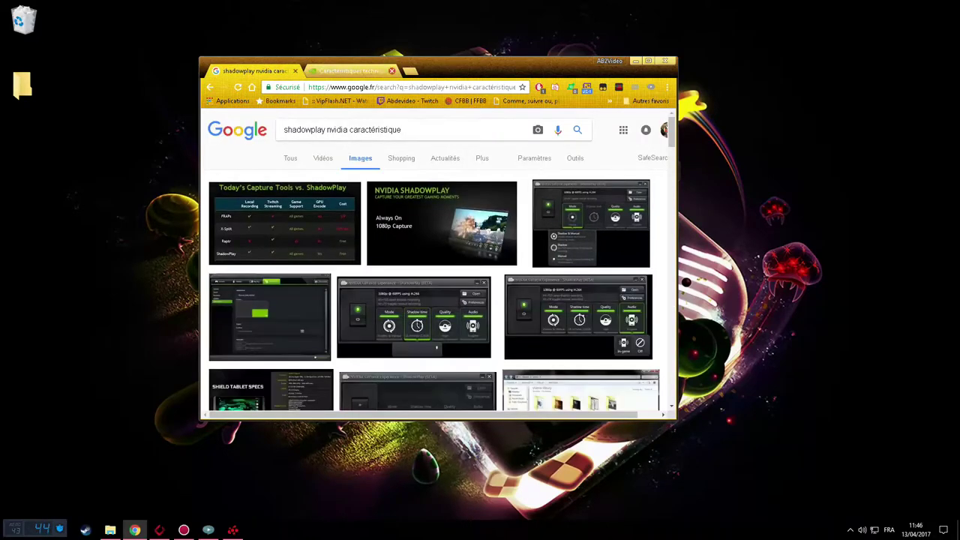
{"action": "key", "text": "ctrl+Tab"}
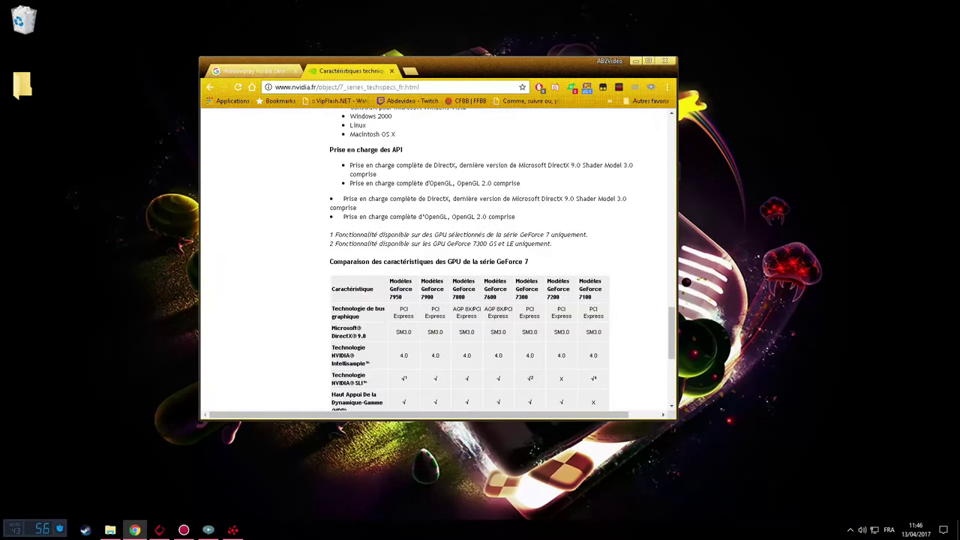
{"action": "key", "text": "super+Up"}
{"action": "scroll", "coordinate": [480, 285], "scroll_direction": "up", "scroll_amount": 15}
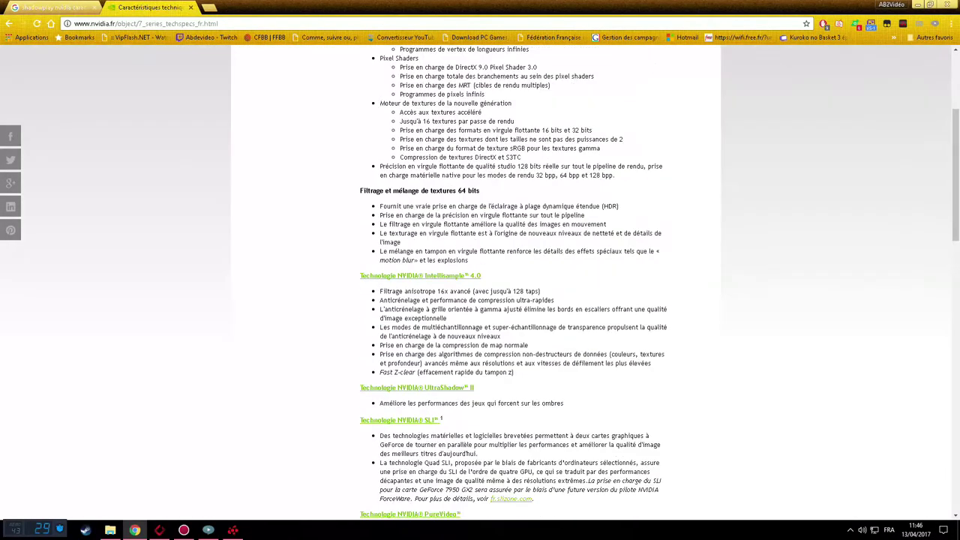
{"action": "scroll", "coordinate": [481, 285], "scroll_direction": "up", "scroll_amount": 1}
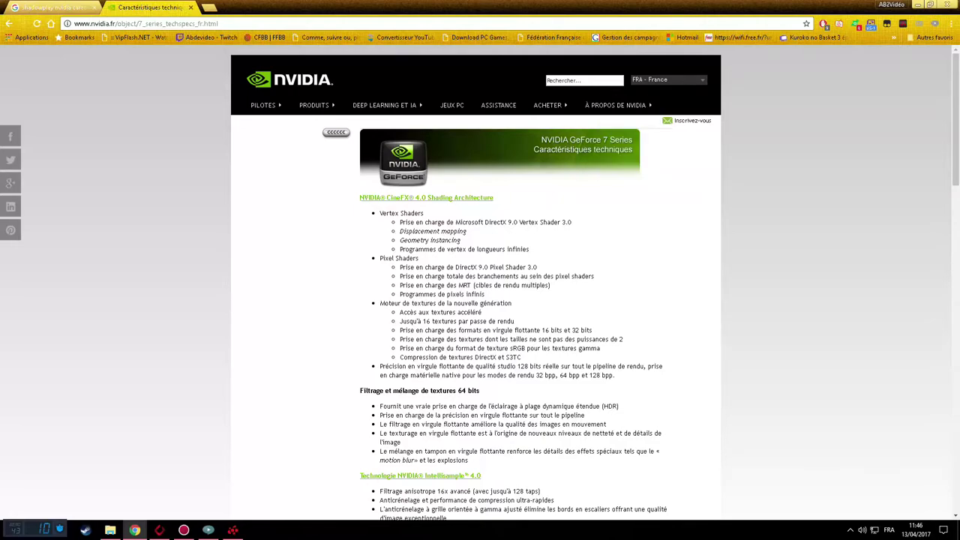
Switch to AMD Radeon Settings and examine the global and recording settings of ReLive
{"action": "left_click", "coordinate": [850, 529]}
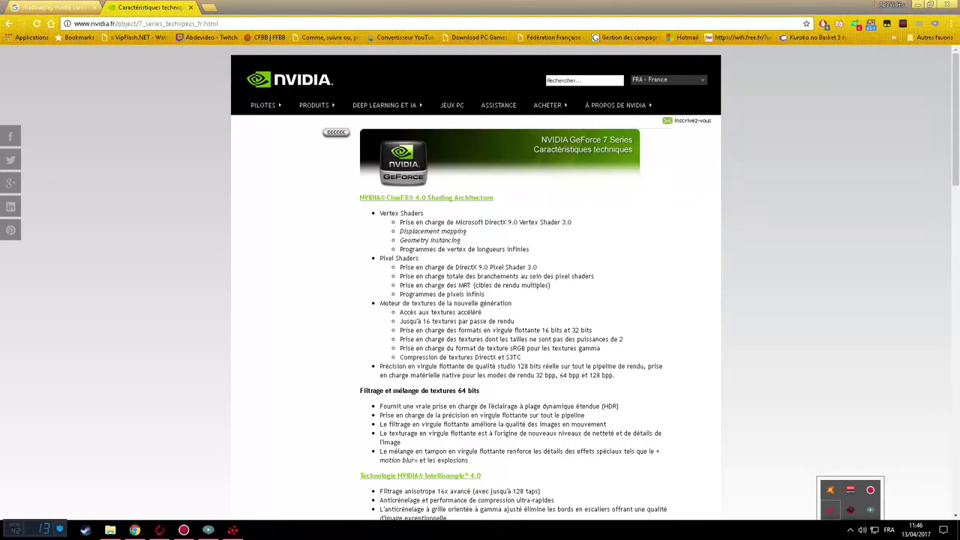
{"action": "left_click", "coordinate": [831, 510]}
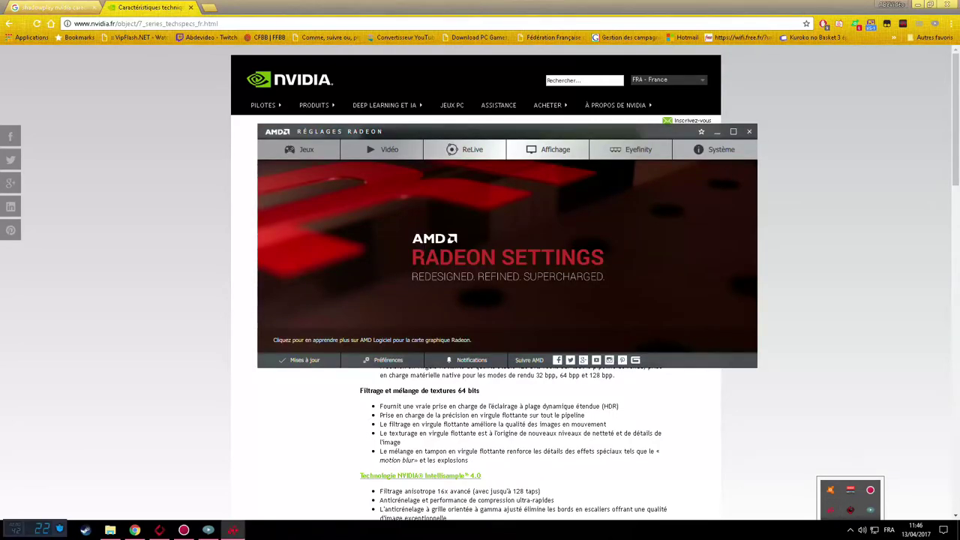
{"action": "left_click", "coordinate": [252, 209]}
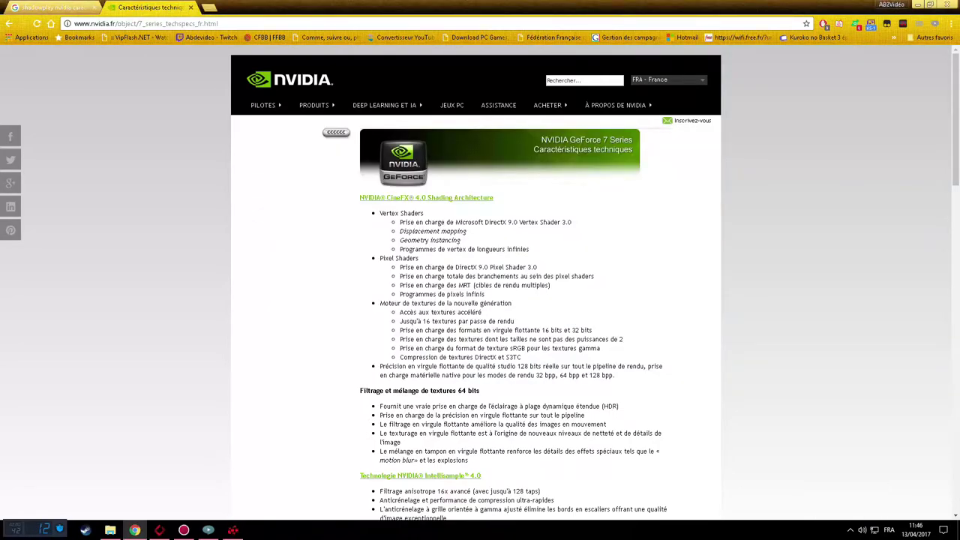
{"action": "left_click", "coordinate": [850, 529]}
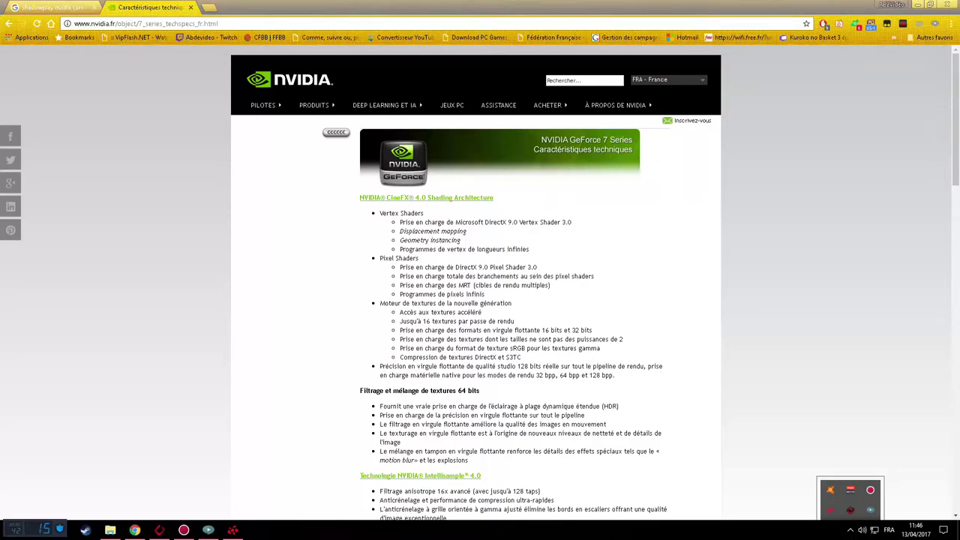
{"action": "key", "text": "Escape"}
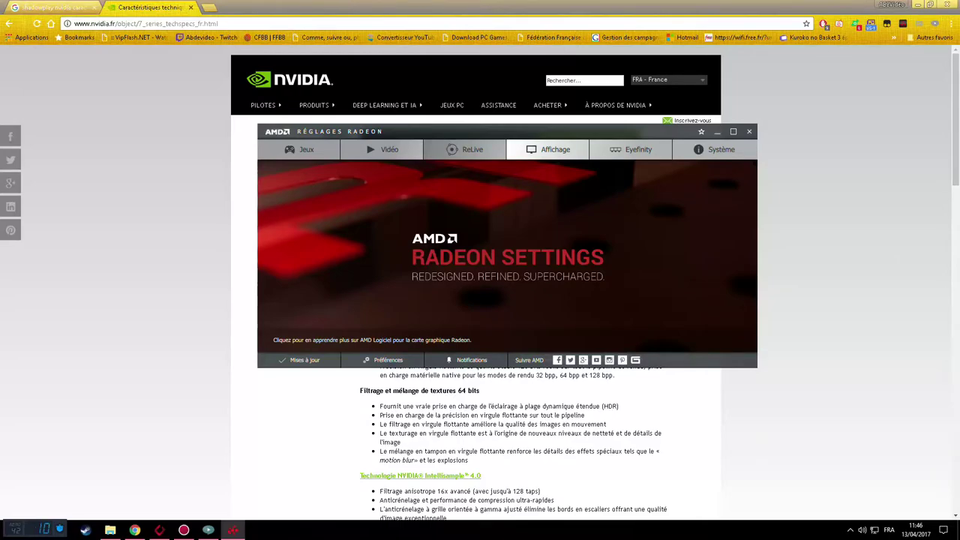
{"action": "left_click", "coordinate": [464, 149]}
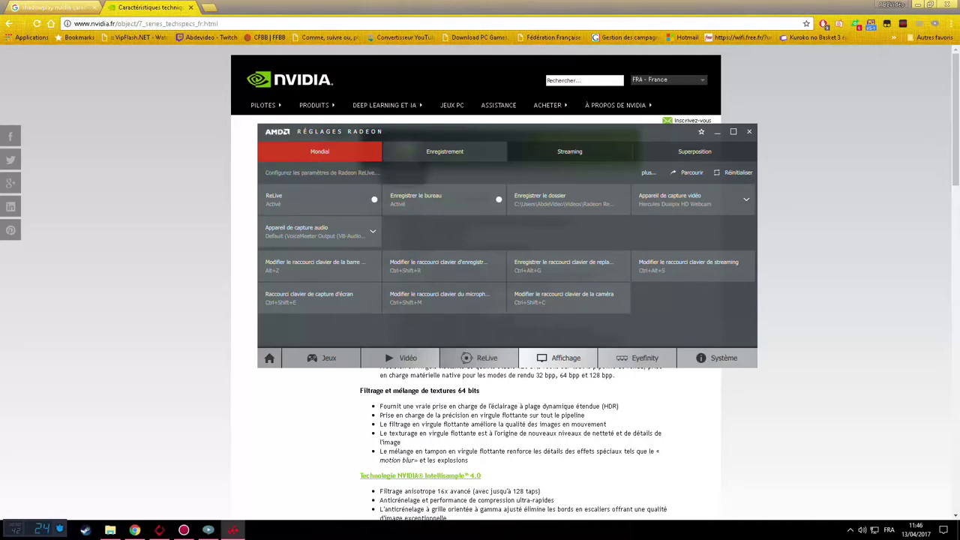
{"action": "left_click", "coordinate": [445, 151]}
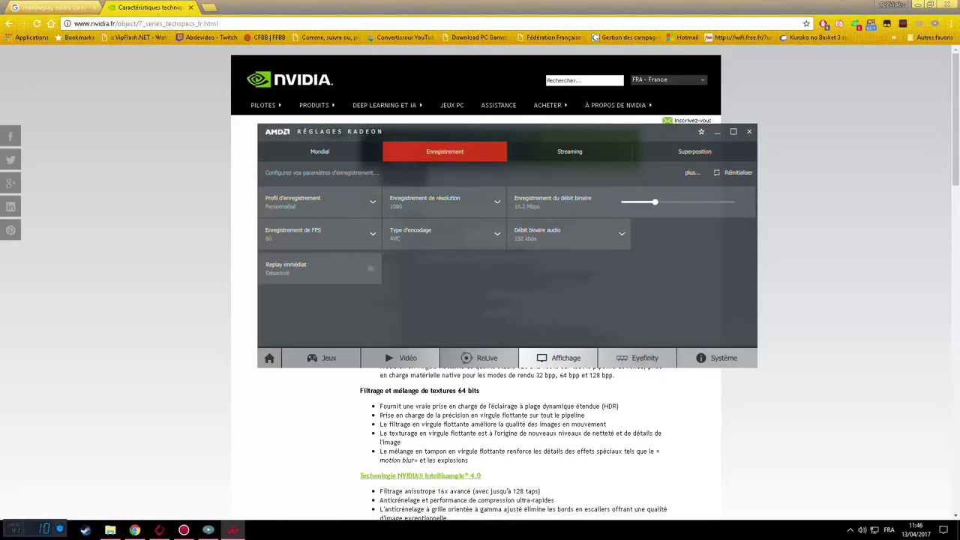
Examine the ReLive streaming settings, including the available resolutions, streaming profiles and FPS options, without changing them
{"action": "left_click", "coordinate": [569, 151]}
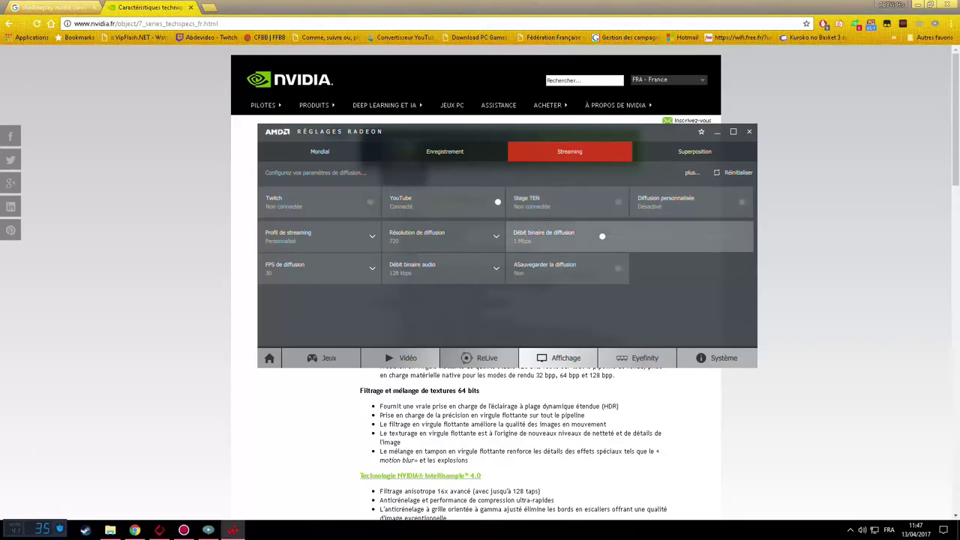
{"action": "left_click", "coordinate": [443, 236]}
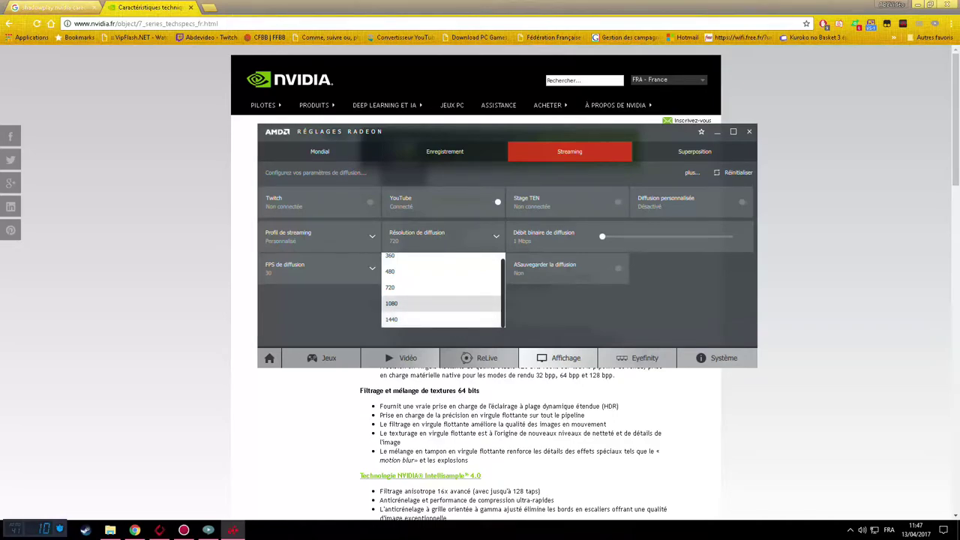
{"action": "left_click", "coordinate": [346, 304]}
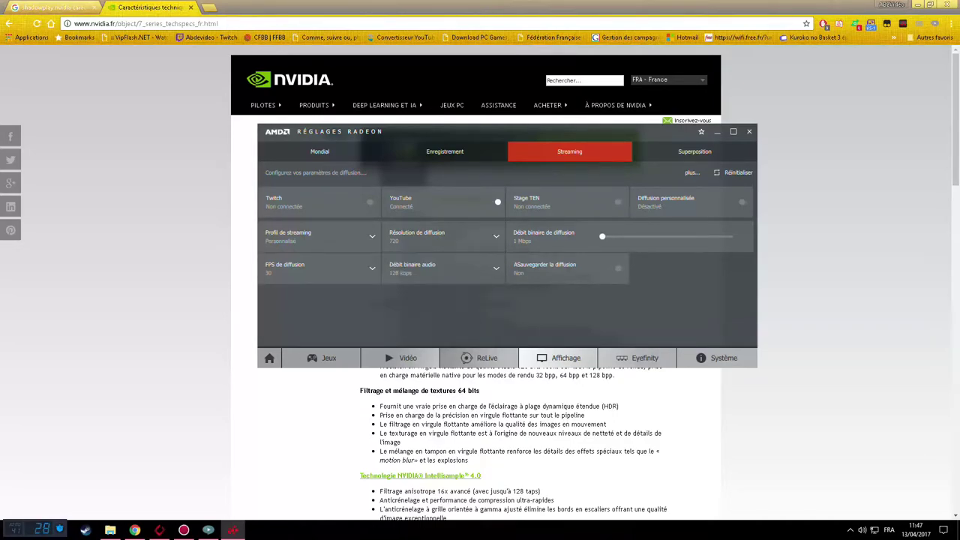
{"action": "left_click", "coordinate": [319, 237]}
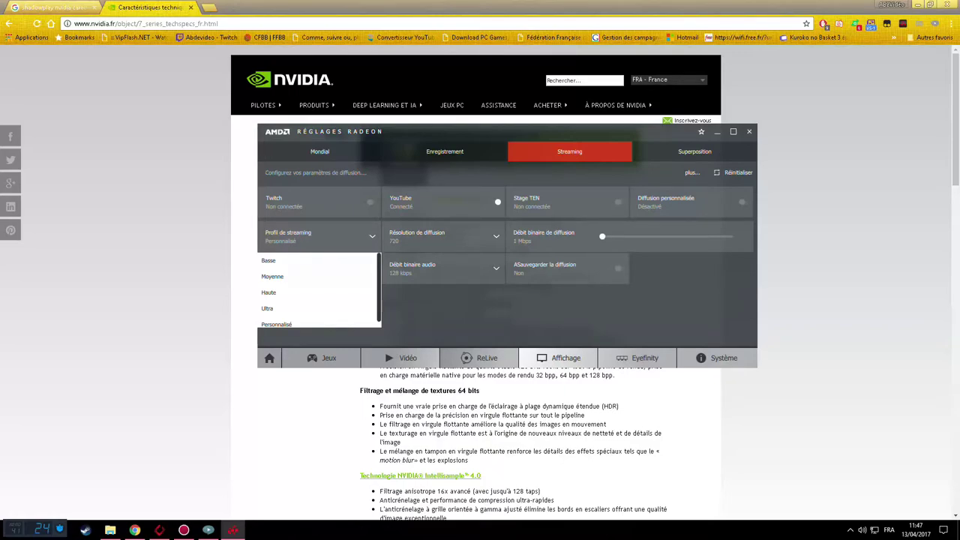
{"action": "left_click", "coordinate": [319, 236]}
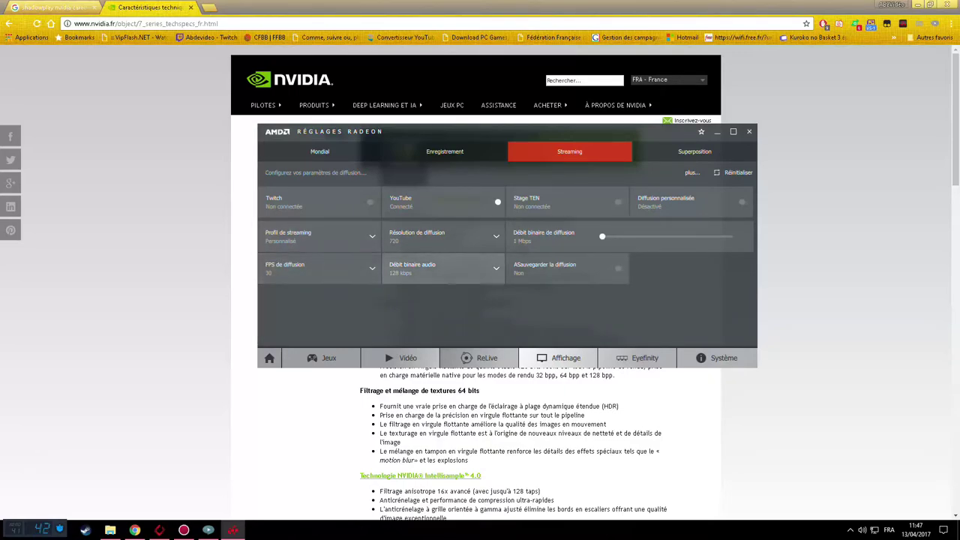
{"action": "left_click", "coordinate": [443, 268]}
{"action": "left_click", "coordinate": [319, 268]}
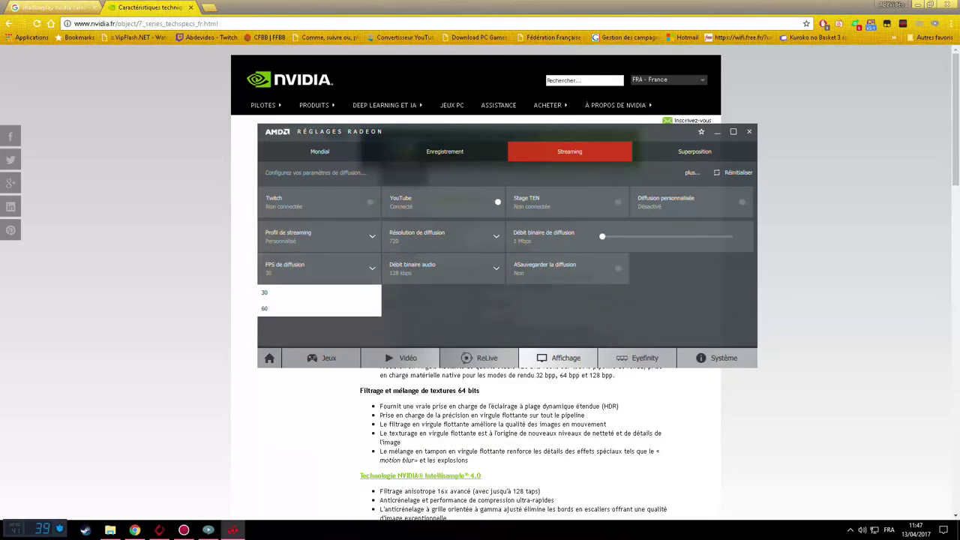
{"action": "left_click", "coordinate": [319, 268]}
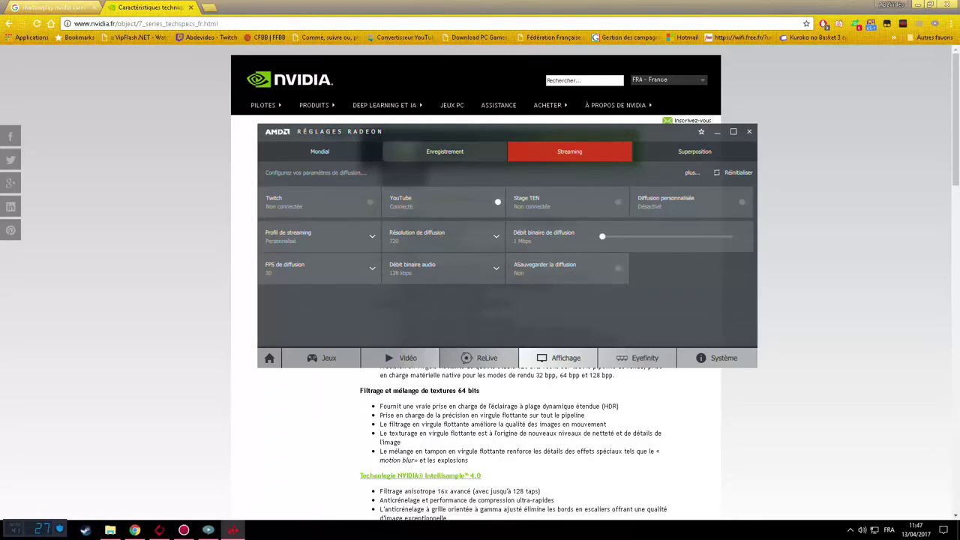
Examine the ReLive recording resolution options without changing them, and nudge the recording bitrate to 16.2 Mbps
{"action": "left_click", "coordinate": [445, 152]}
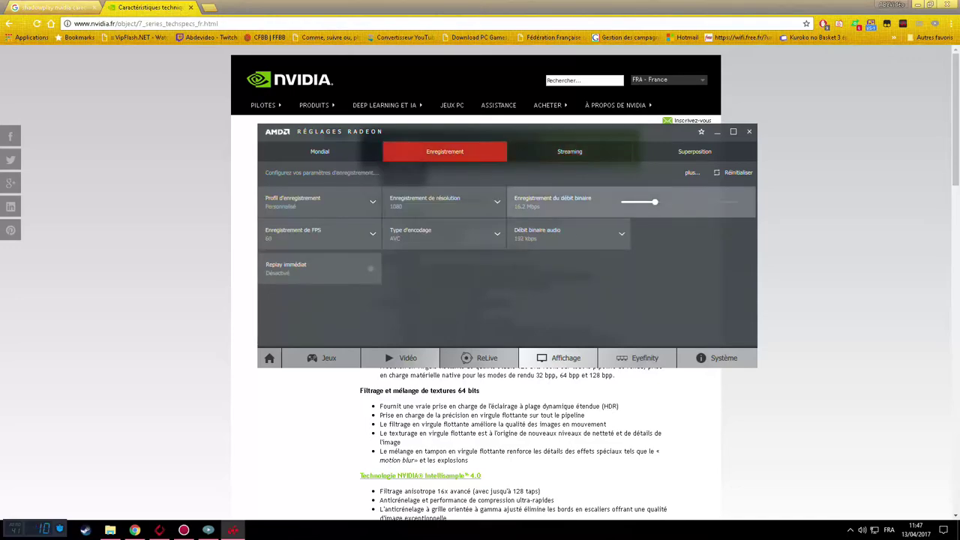
{"action": "left_click", "coordinate": [443, 203]}
{"action": "scroll", "coordinate": [443, 269], "scroll_direction": "down", "scroll_amount": 1}
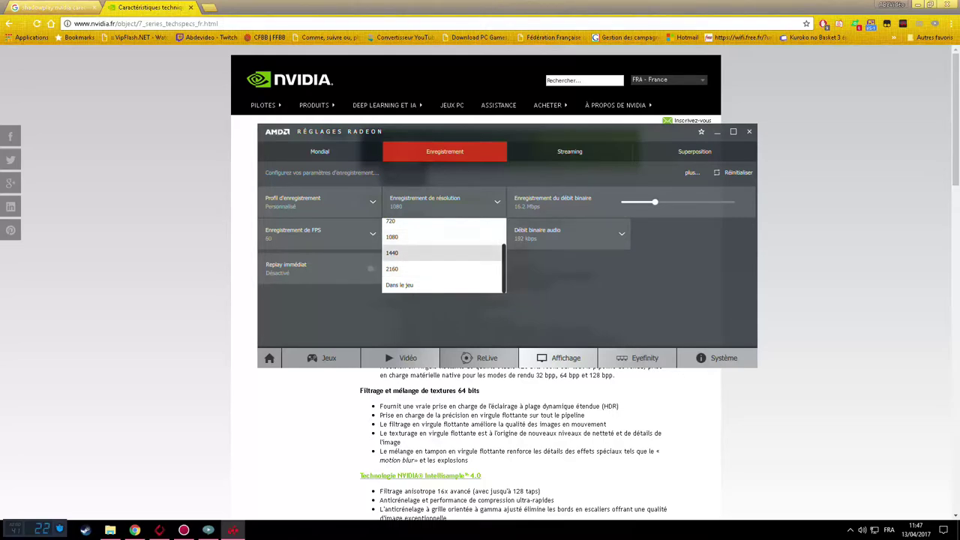
{"action": "key", "text": "Escape"}
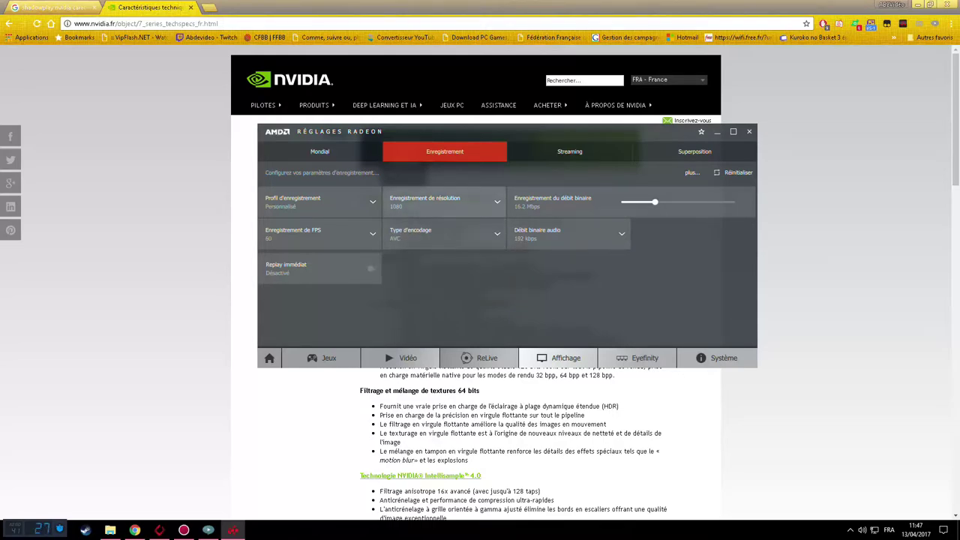
{"action": "mouse_move", "coordinate": [655, 202]}
{"action": "left_mouse_down"}
{"action": "mouse_move", "coordinate": [732, 202]}
{"action": "mouse_move", "coordinate": [643, 202]}
{"action": "mouse_move", "coordinate": [655, 202]}
{"action": "left_mouse_up"}
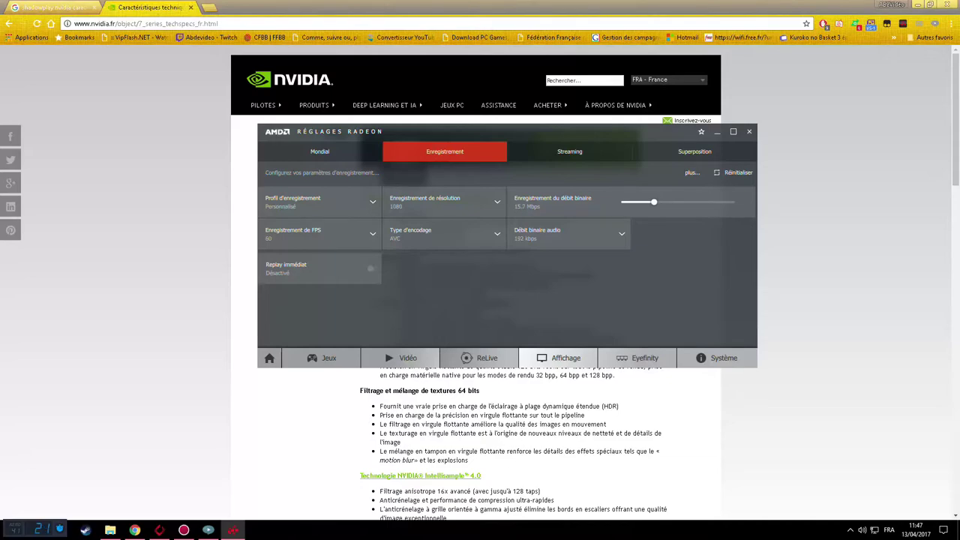
{"action": "left_click_drag", "start_coordinate": [654, 202], "coordinate": [655, 202]}
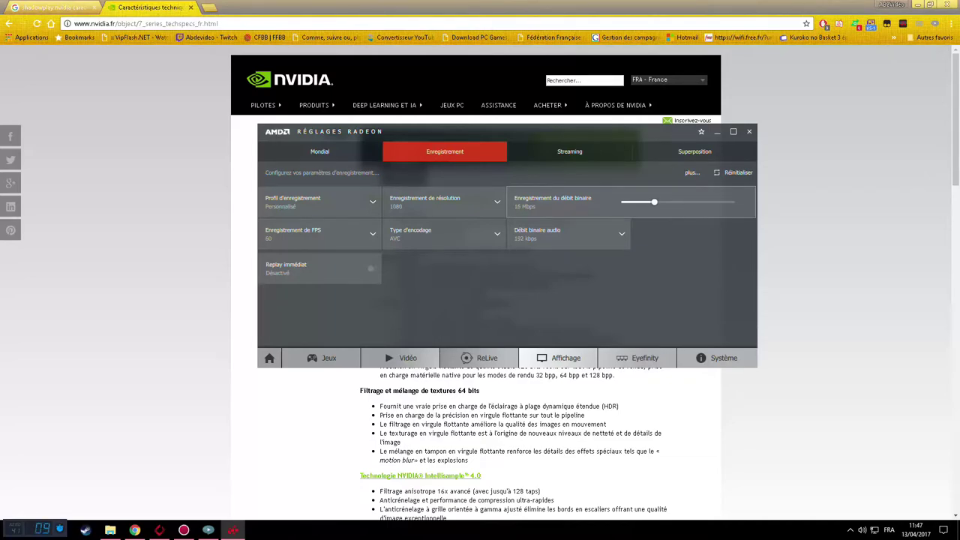
Examine the recording options for audio bitrate, encoding type, recording profile and FPS, keeping their current values
{"action": "left_click", "coordinate": [568, 234]}
{"action": "scroll", "coordinate": [568, 281], "scroll_direction": "down", "scroll_amount": 2}
{"action": "left_click", "coordinate": [521, 298]}
{"action": "left_click", "coordinate": [442, 234]}
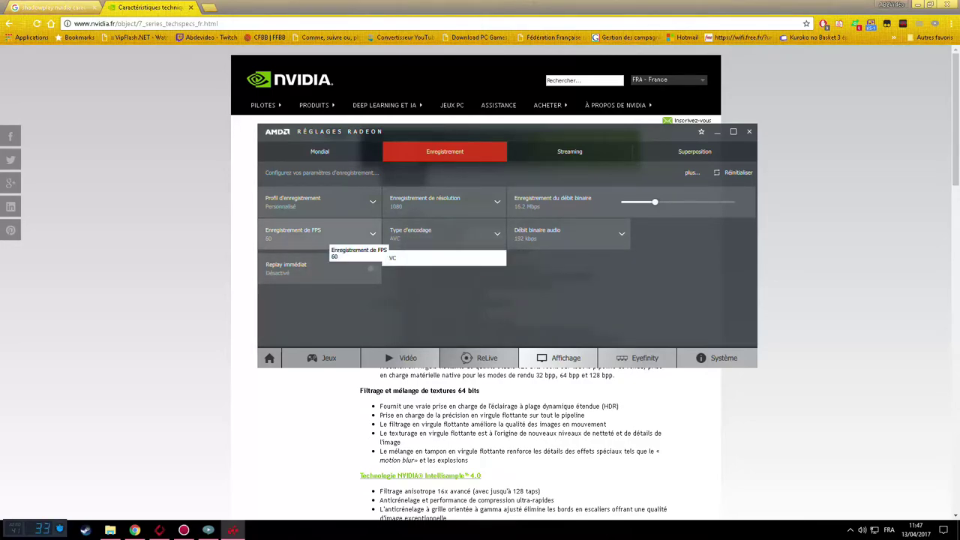
{"action": "left_click", "coordinate": [318, 202]}
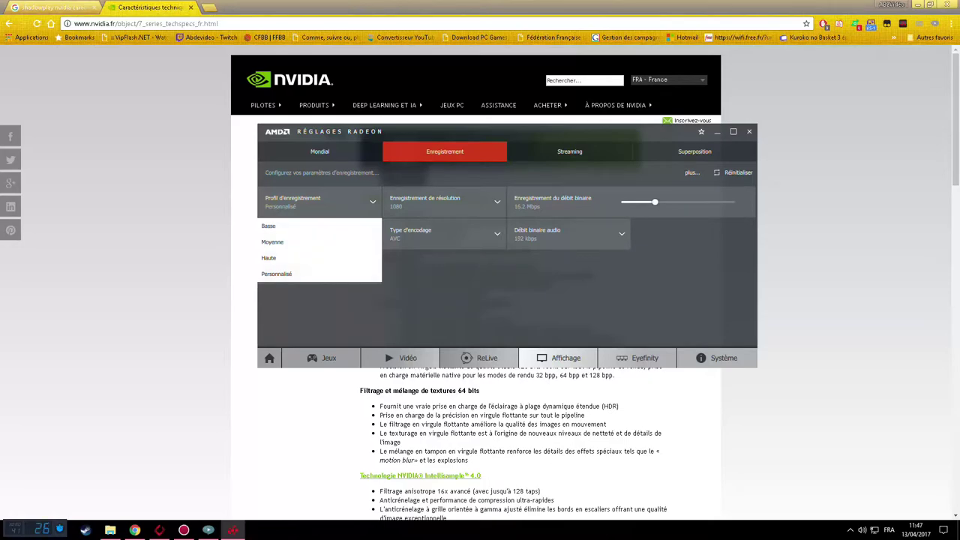
{"action": "left_click", "coordinate": [319, 273]}
{"action": "left_click", "coordinate": [318, 234]}
{"action": "left_click", "coordinate": [319, 274]}
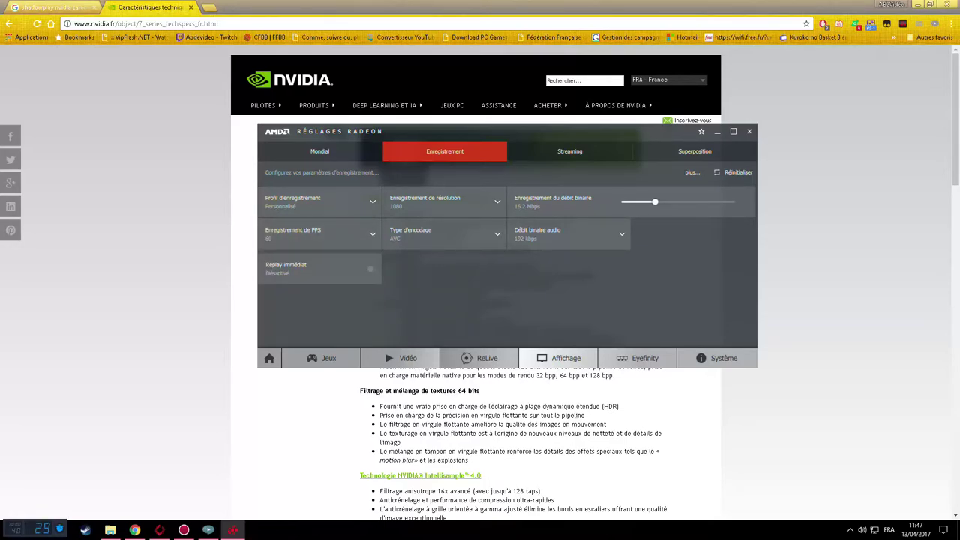
Review the global ReLive settings and keyboard shortcuts, and close Radeon Settings
{"action": "left_click", "coordinate": [319, 152]}
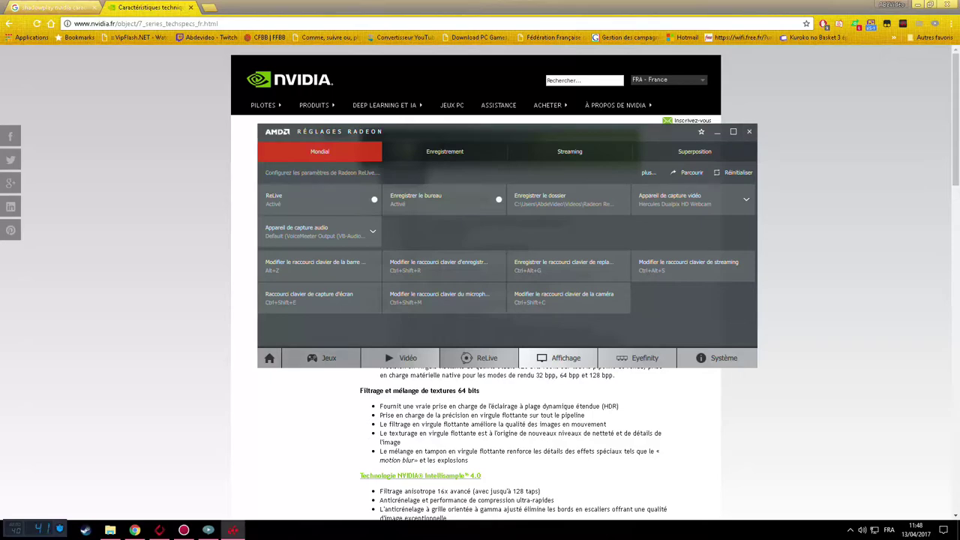
{"action": "key", "text": "alt+F4"}
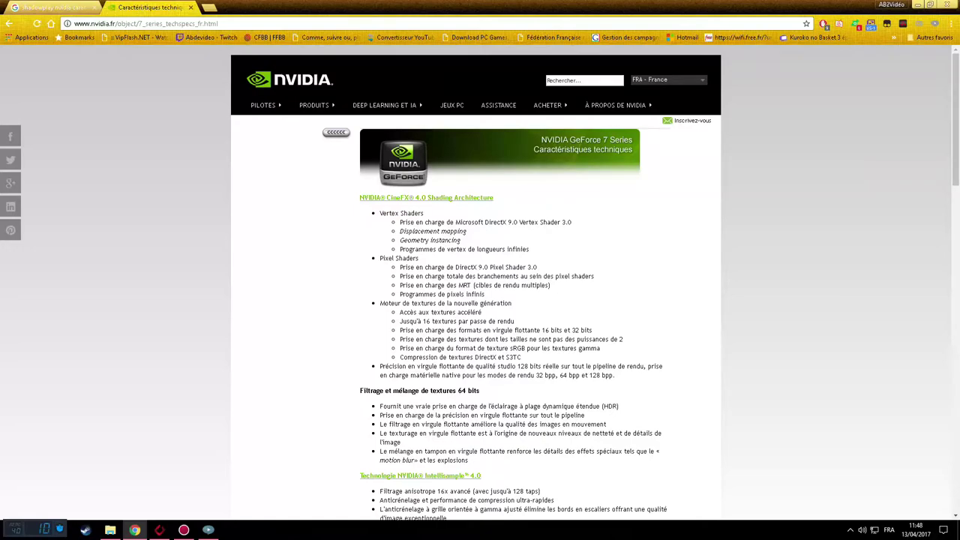
Read through NVIDIA's GeForce 7 Series specifications page down to the GPU feature comparison table
{"action": "scroll", "coordinate": [480, 285], "scroll_direction": "down", "scroll_amount": 2}
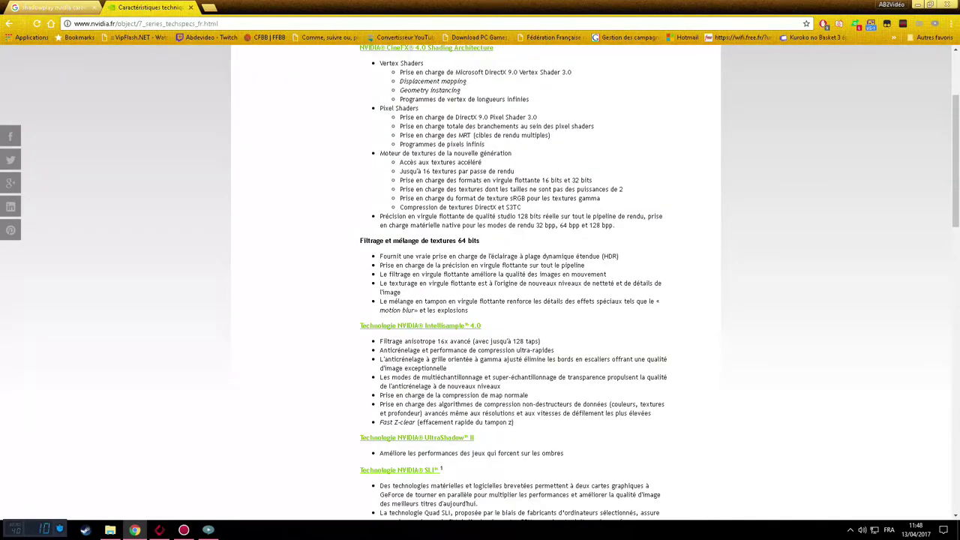
{"action": "scroll", "coordinate": [480, 285], "scroll_direction": "down", "scroll_amount": 3}
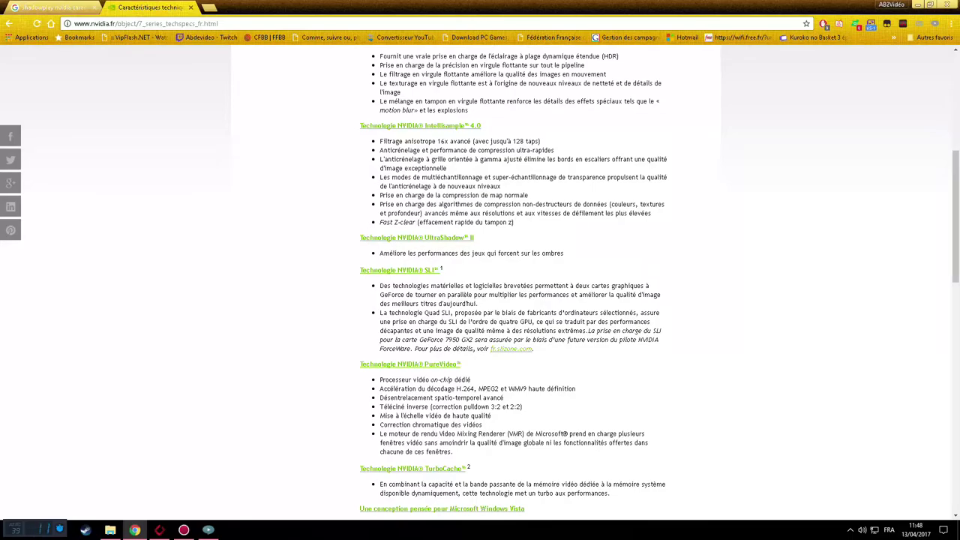
{"action": "scroll", "coordinate": [481, 285], "scroll_direction": "down", "scroll_amount": 2}
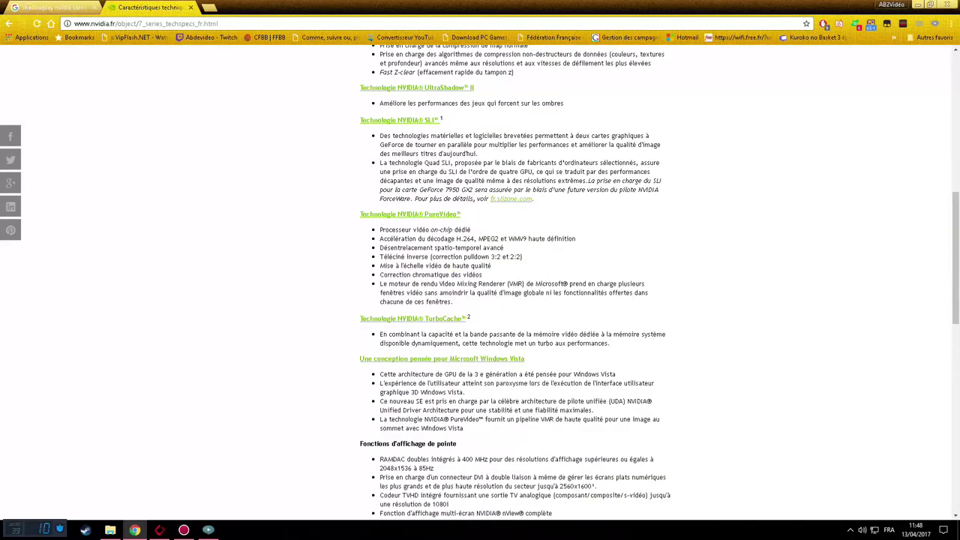
{"action": "scroll", "coordinate": [481, 285], "scroll_direction": "down", "scroll_amount": 3}
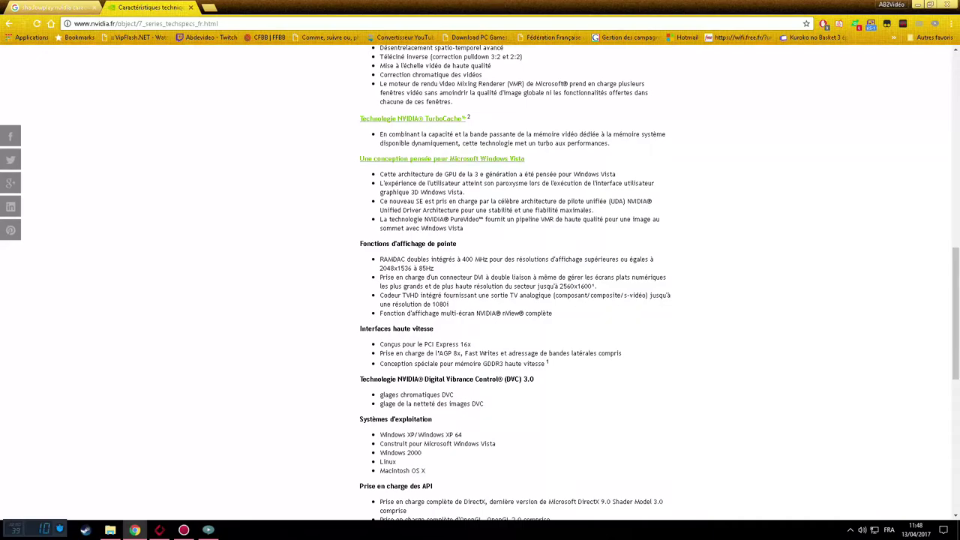
{"action": "scroll", "coordinate": [481, 285], "scroll_direction": "down", "scroll_amount": 2}
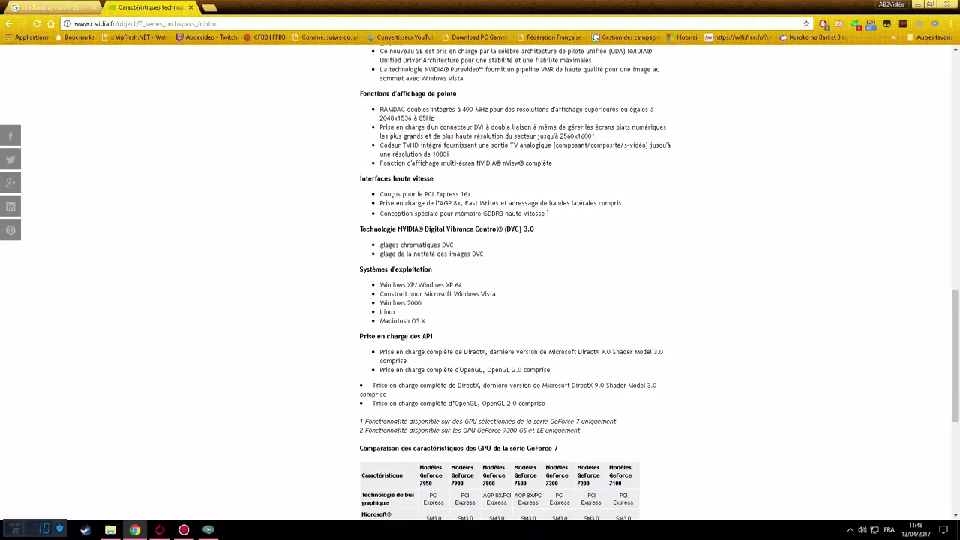
{"action": "scroll", "coordinate": [480, 285], "scroll_direction": "down", "scroll_amount": 1}
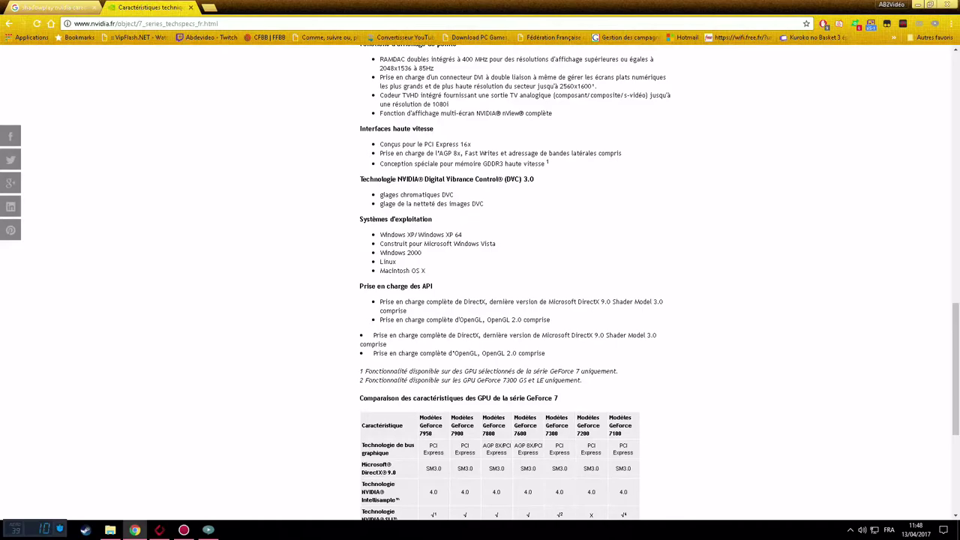
Read the rest of the GeForce 7 comparison table and its footnotes, and look over the product categories in the site header
{"action": "scroll", "coordinate": [480, 285], "scroll_direction": "down", "scroll_amount": 1}
{"action": "scroll", "coordinate": [480, 285], "scroll_direction": "down", "scroll_amount": 2}
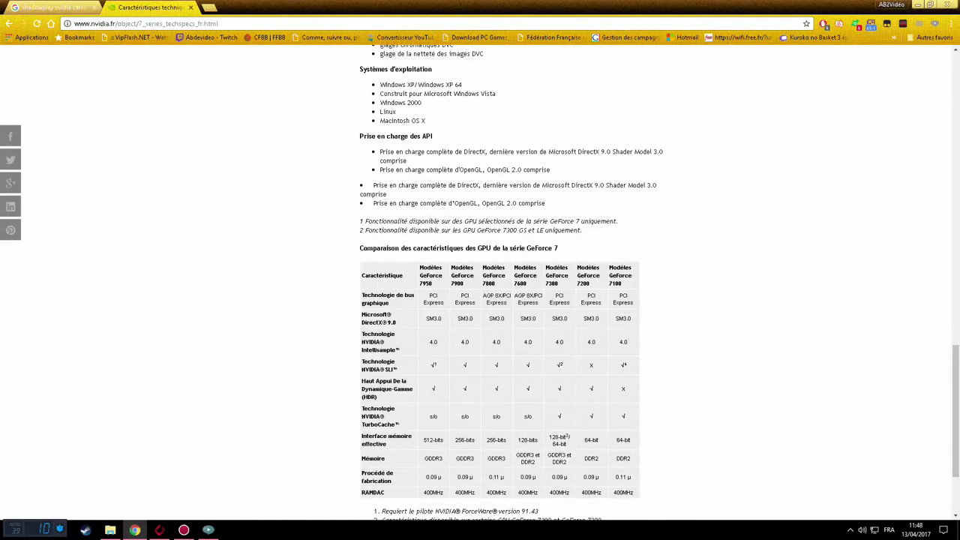
{"action": "scroll", "coordinate": [480, 285], "scroll_direction": "down", "scroll_amount": 2}
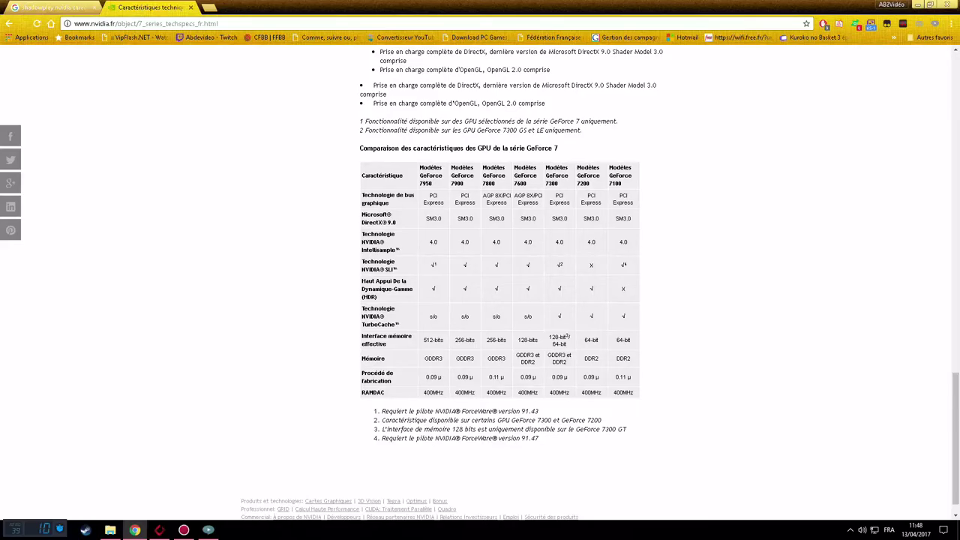
{"action": "scroll", "coordinate": [480, 285], "scroll_direction": "up", "scroll_amount": 10}
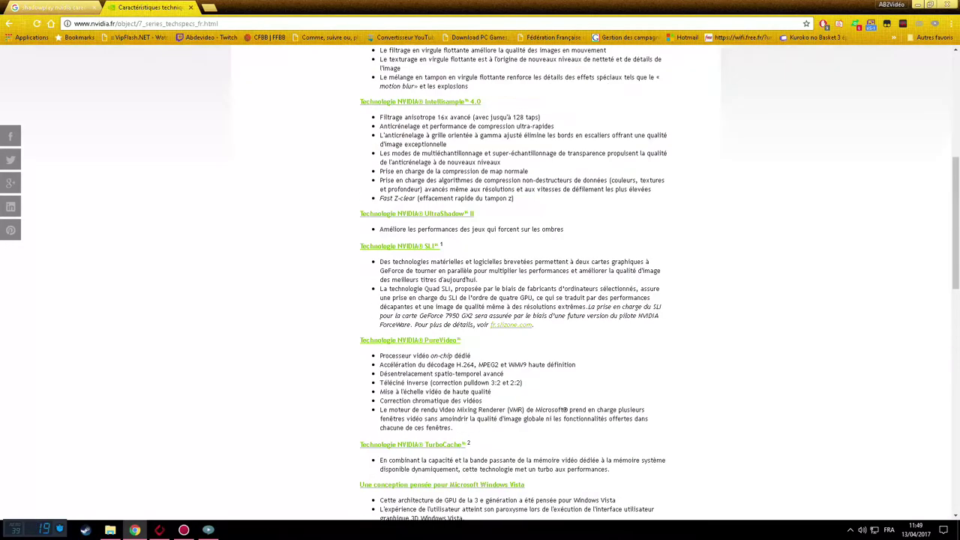
{"action": "scroll", "coordinate": [480, 285], "scroll_direction": "up", "scroll_amount": 5}
{"action": "mouse_move", "coordinate": [314, 105]}
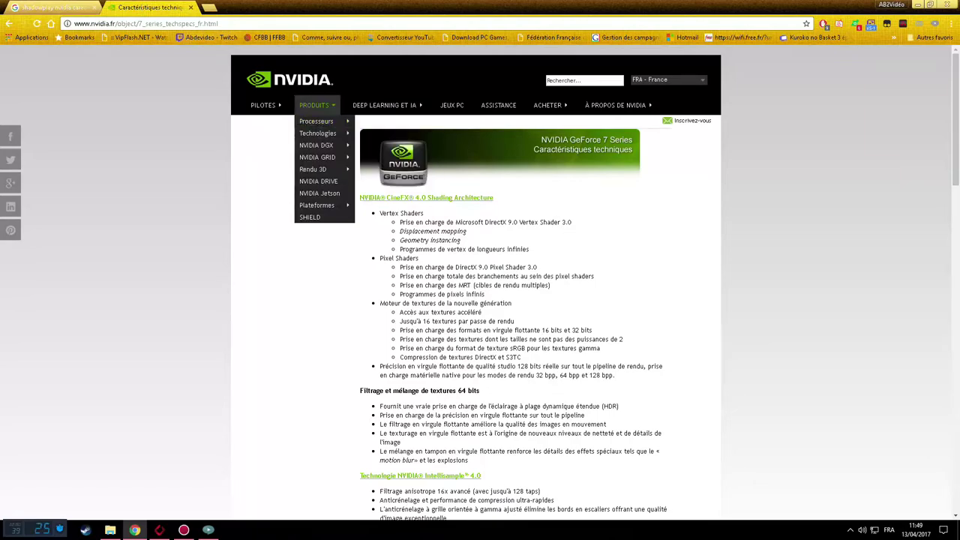
{"action": "mouse_move", "coordinate": [317, 133]}
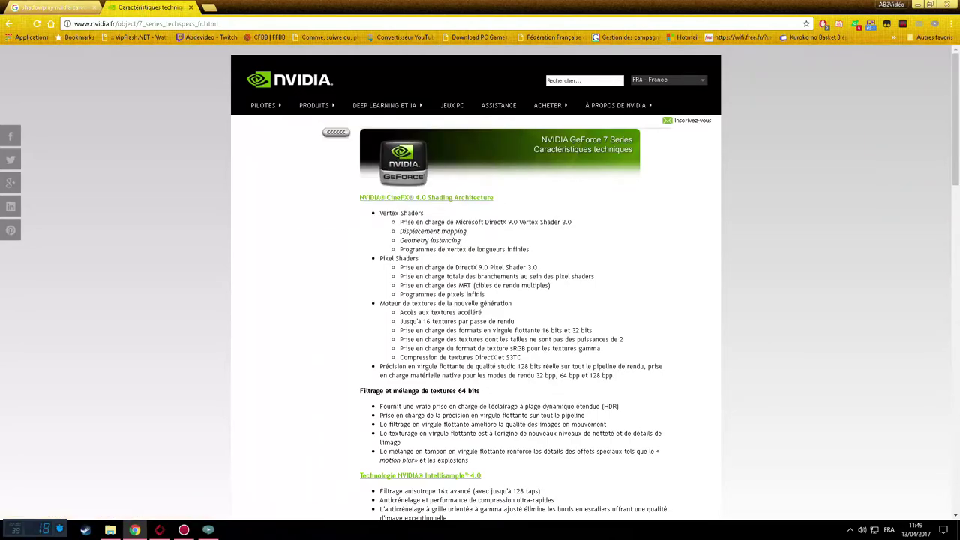
View the ShadowPlay image results showing its shadow time settings, the capture tools comparison table and the recording mode choices
{"action": "left_click", "coordinate": [49, 7]}
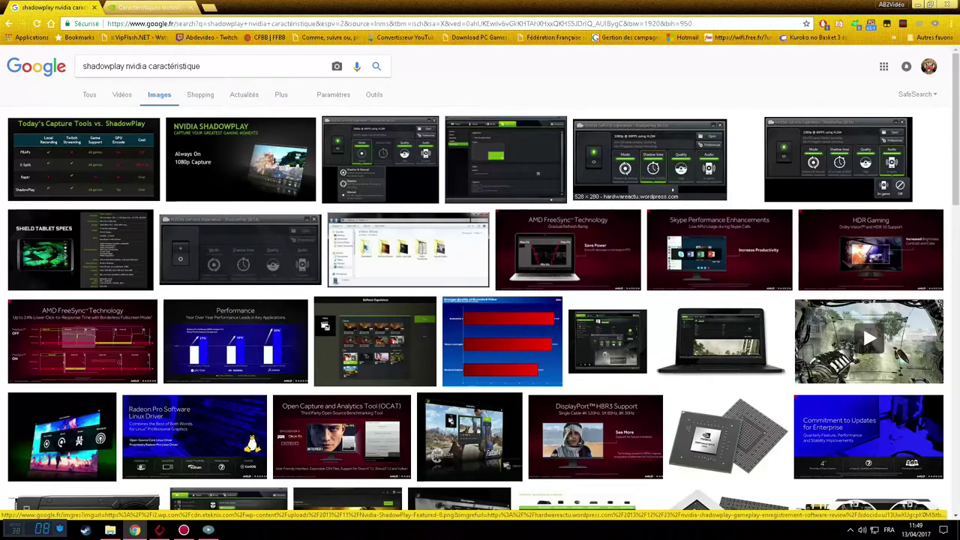
{"action": "left_click", "coordinate": [650, 160]}
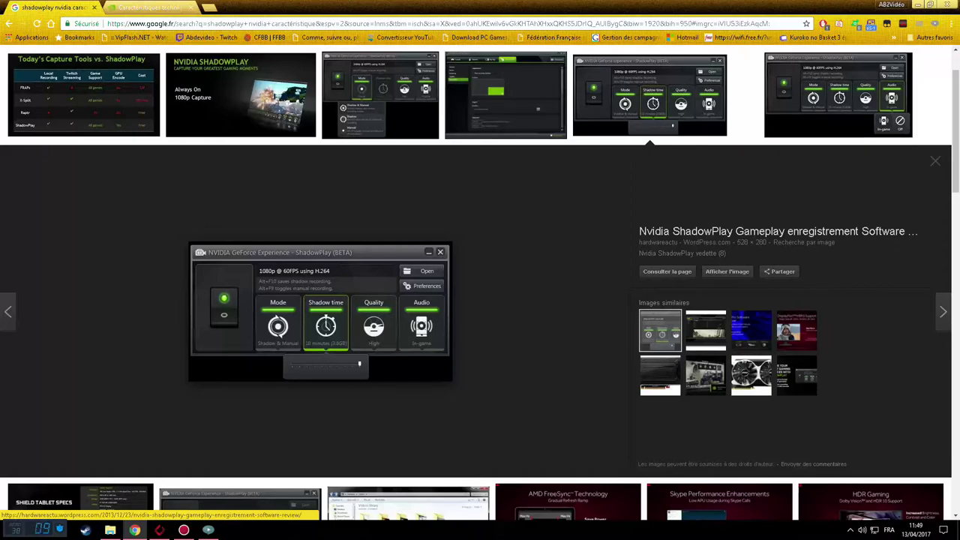
{"action": "left_click", "coordinate": [83, 95]}
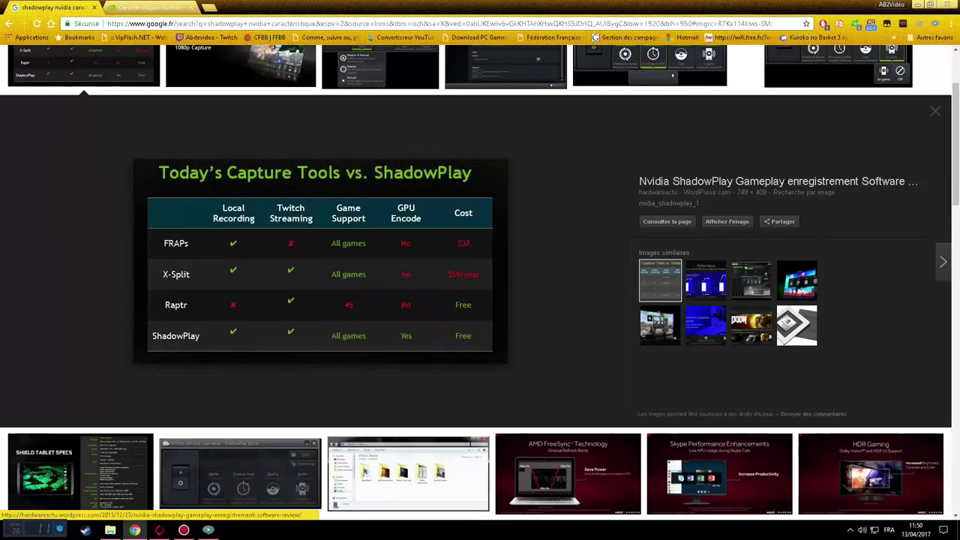
{"action": "scroll", "coordinate": [381, 158], "scroll_direction": "up", "scroll_amount": 2}
{"action": "left_click", "coordinate": [381, 157]}
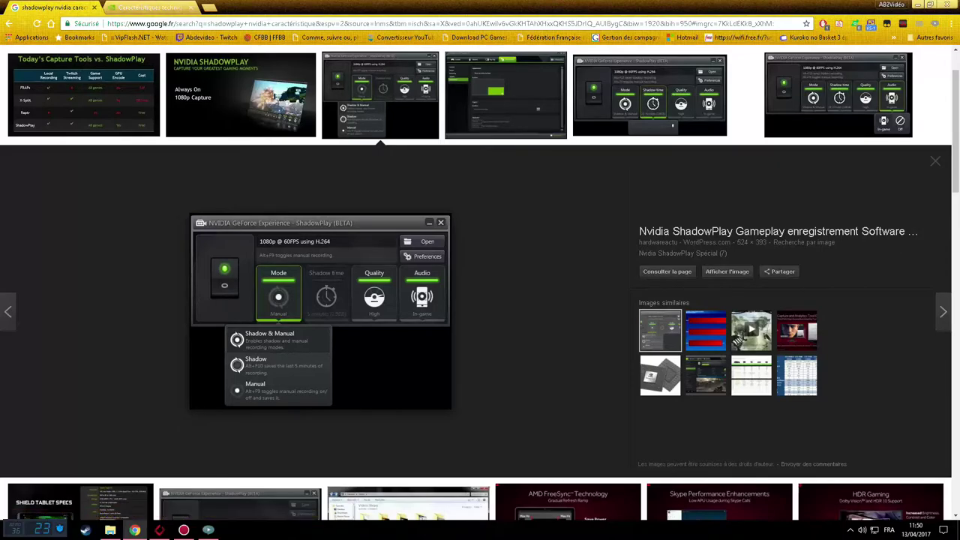
Close both browser pages, switch to Action! and move its window to the middle of the desktop
{"action": "left_click", "coordinate": [95, 7]}
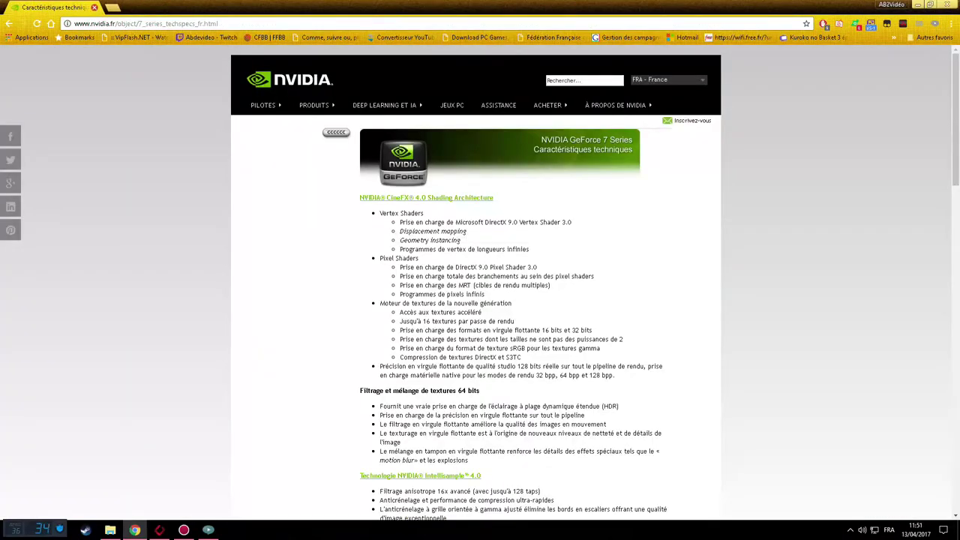
{"action": "left_click", "coordinate": [94, 7]}
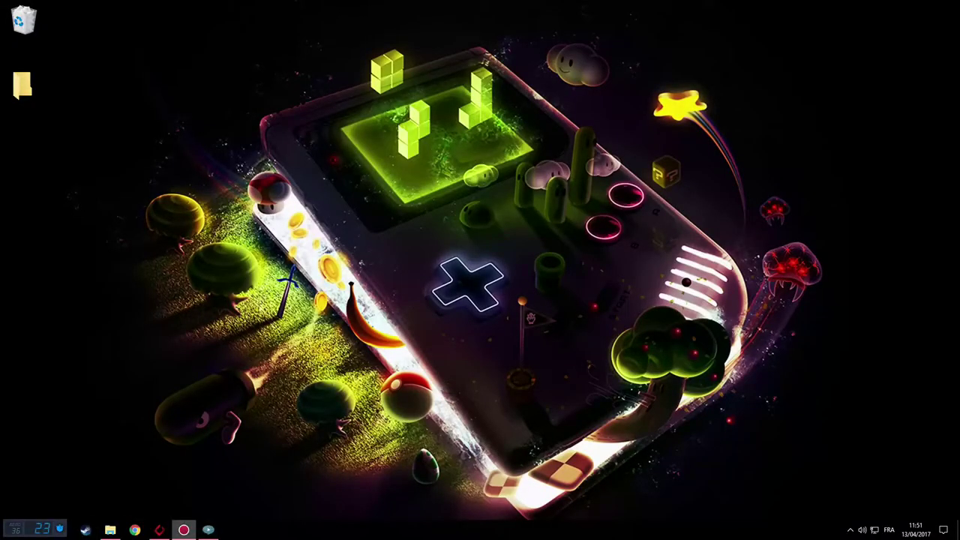
{"action": "left_click", "coordinate": [183, 529]}
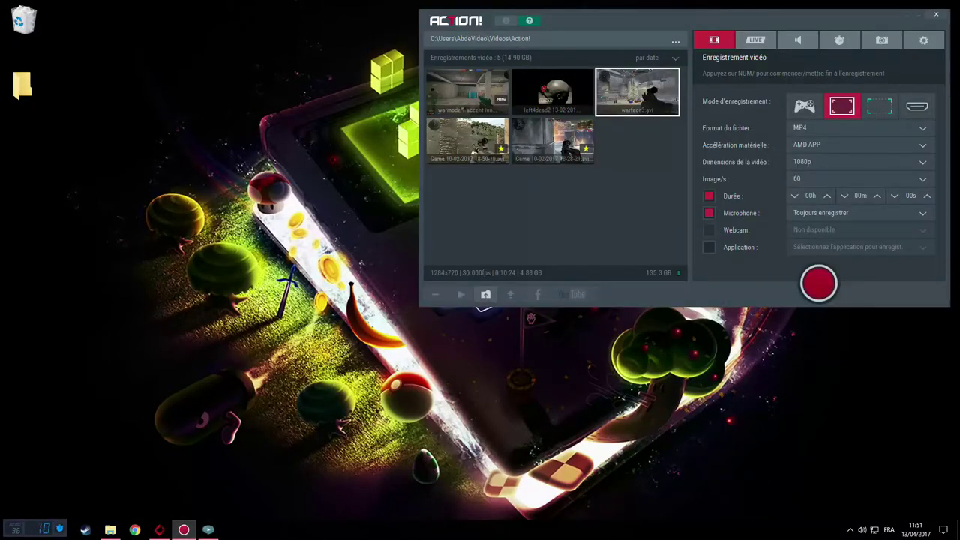
{"action": "left_click_drag", "start_coordinate": [632, 20], "coordinate": [430, 103]}
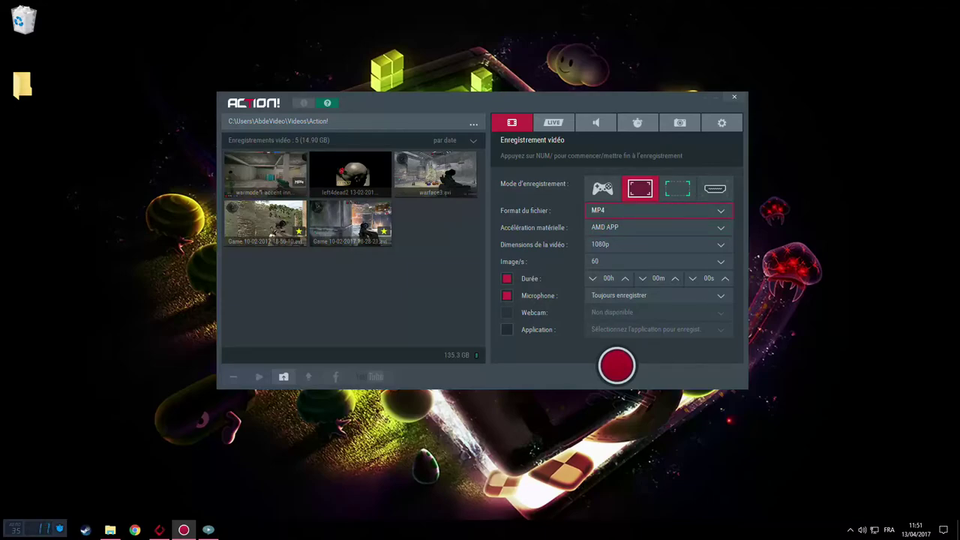
Examine the file format and hardware acceleration options for video recording, reselecting AMD APP
{"action": "left_click", "coordinate": [658, 210]}
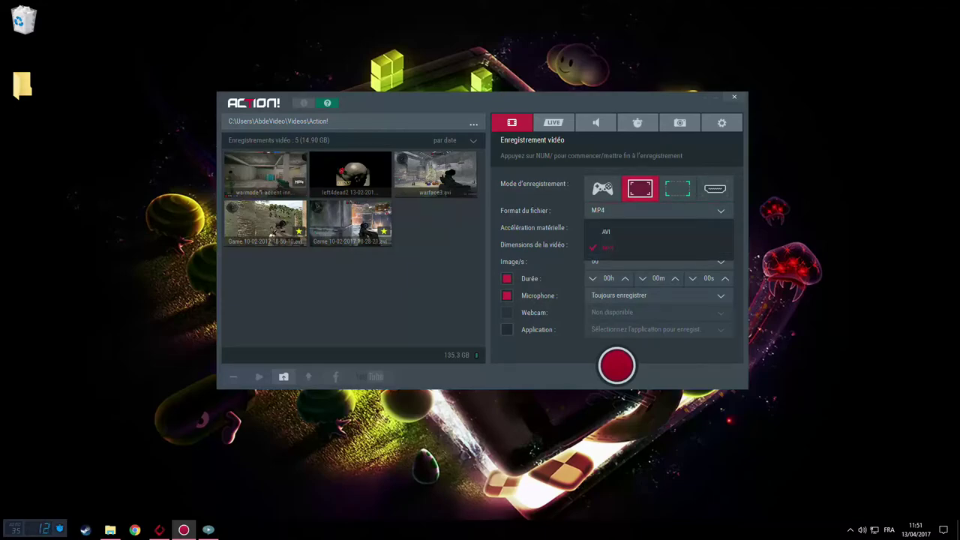
{"action": "key", "text": "Escape"}
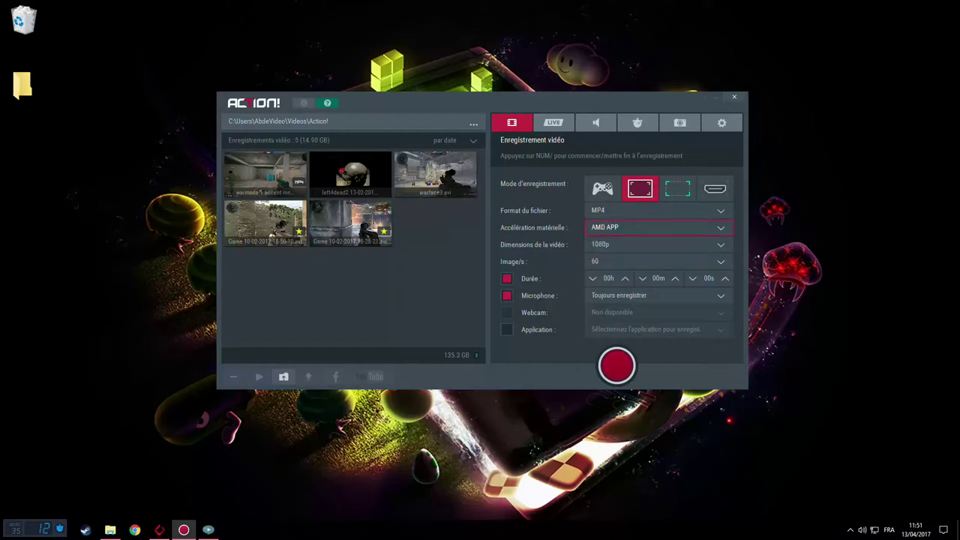
{"action": "left_click", "coordinate": [658, 228]}
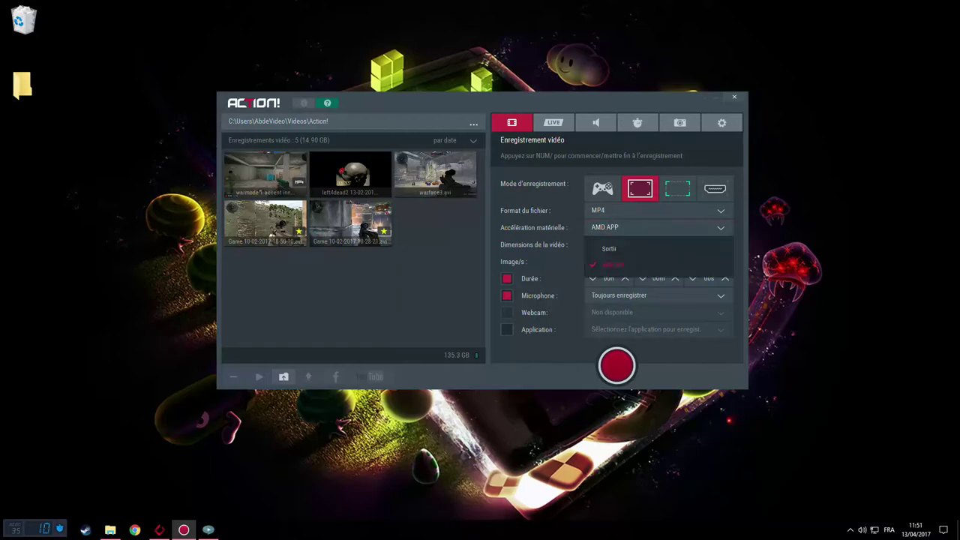
{"action": "key", "text": "Escape"}
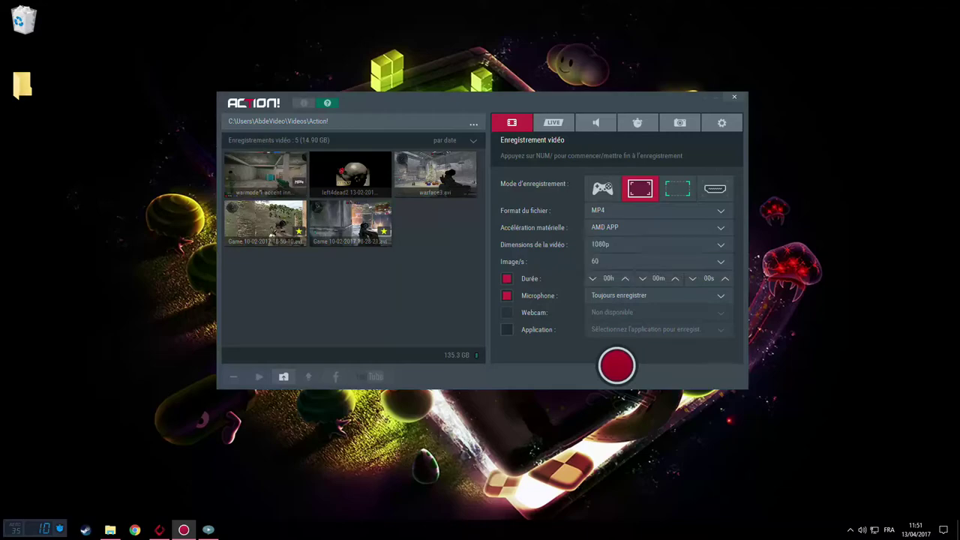
{"action": "left_click", "coordinate": [657, 228]}
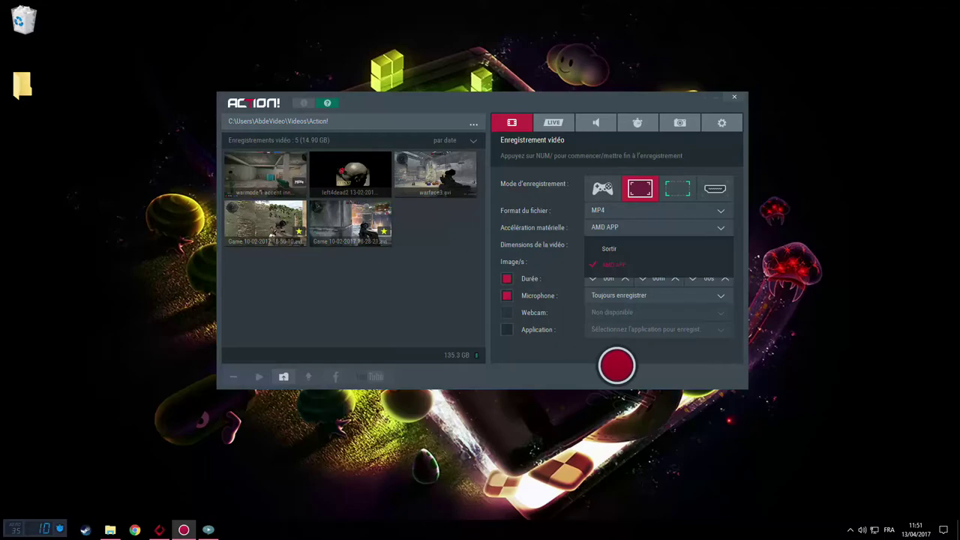
{"action": "left_click", "coordinate": [659, 265]}
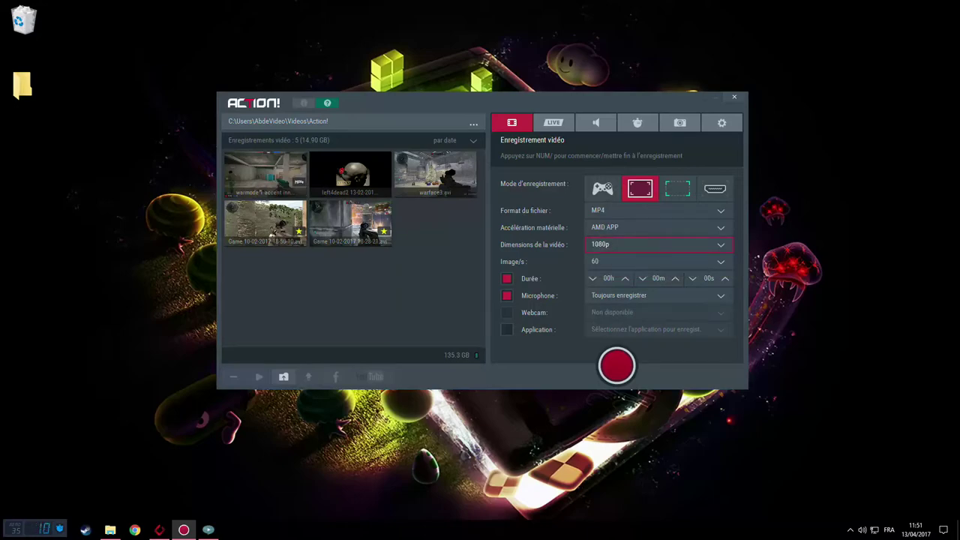
Examine the video dimension options, reselect 1080p, and look through the available recording frame rates
{"action": "left_click", "coordinate": [658, 245]}
{"action": "key", "text": "Down"}
{"action": "key", "text": "Down"}
{"action": "key", "text": "Down"}
{"action": "key", "text": "Down"}
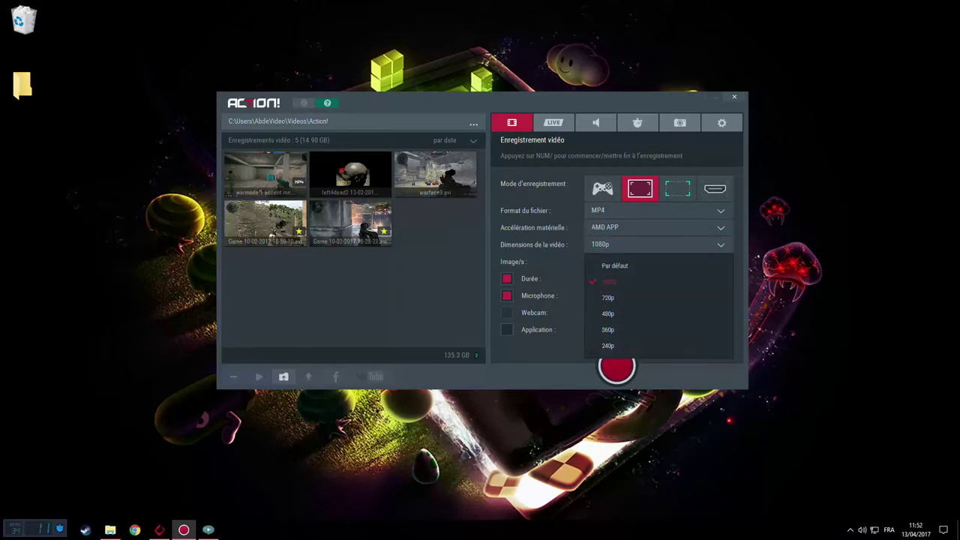
{"action": "left_click", "coordinate": [601, 281]}
{"action": "left_click", "coordinate": [600, 261]}
{"action": "key", "text": "Down"}
{"action": "key", "text": "Down"}
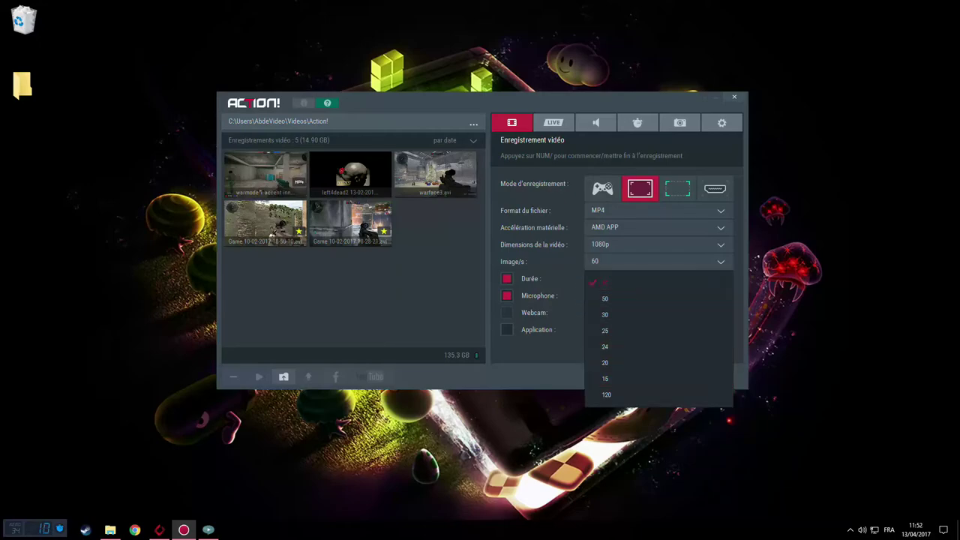
{"action": "key", "text": "Escape"}
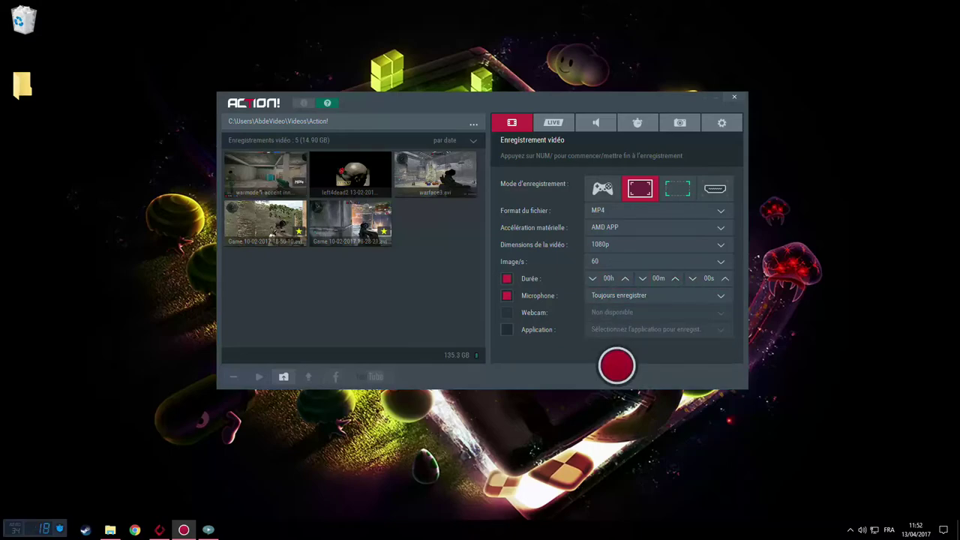
Set the recording mode to game capture, and review the live streaming video dimensions, reselecting 480p
{"action": "left_click", "coordinate": [602, 188]}
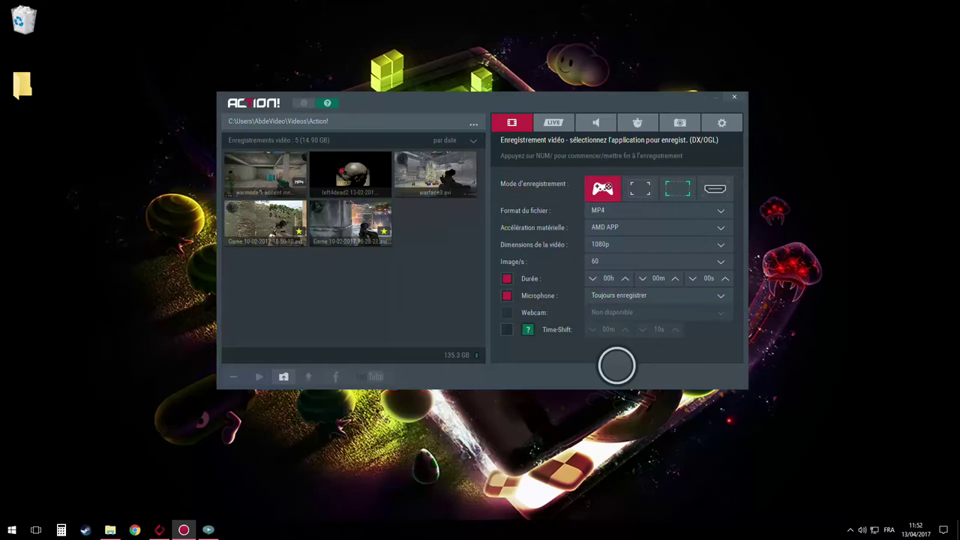
{"action": "left_click", "coordinate": [554, 123]}
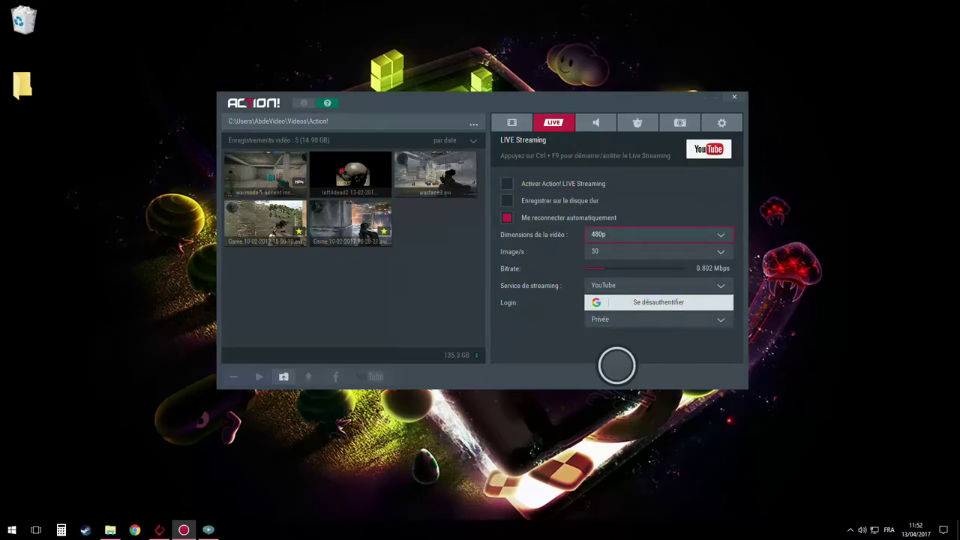
{"action": "left_click", "coordinate": [645, 234]}
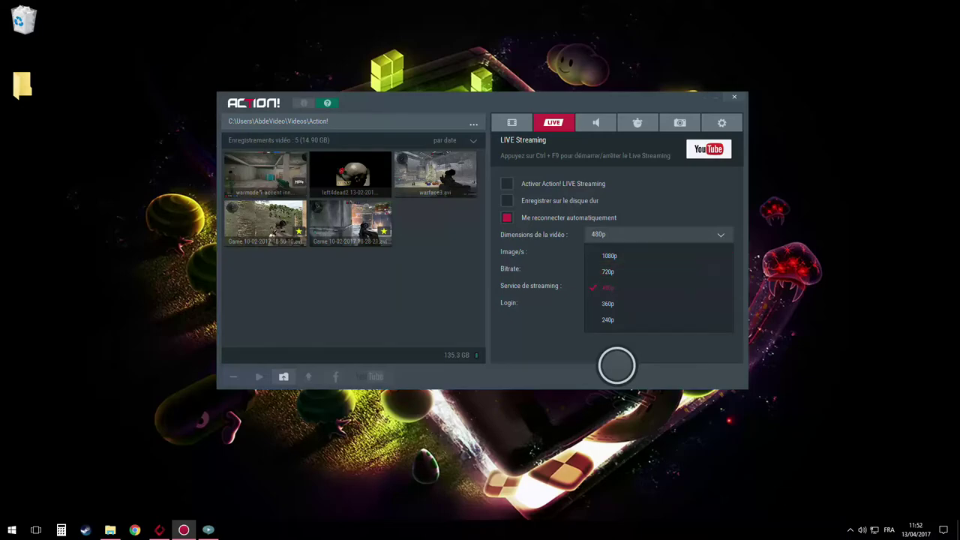
{"action": "left_click", "coordinate": [608, 288]}
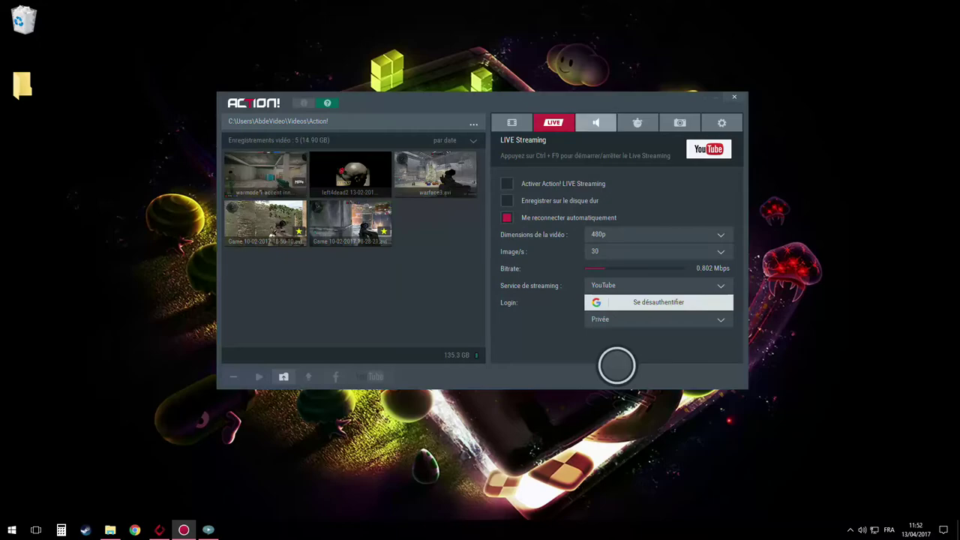
Look through the audio recording, benchmarking and screenshot sections, ending on the general settings
{"action": "left_click", "coordinate": [596, 123]}
{"action": "left_click", "coordinate": [638, 123]}
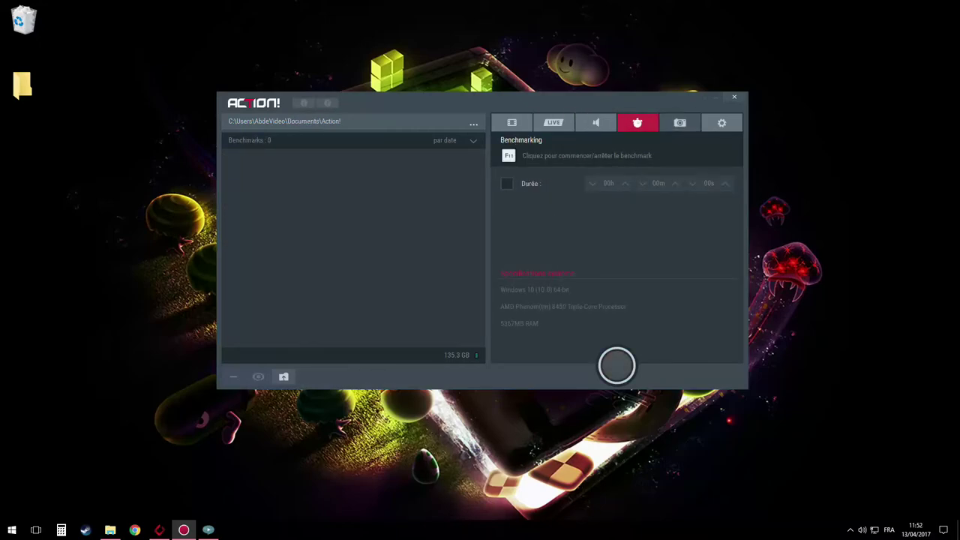
{"action": "left_click", "coordinate": [680, 122]}
{"action": "left_click", "coordinate": [722, 123]}
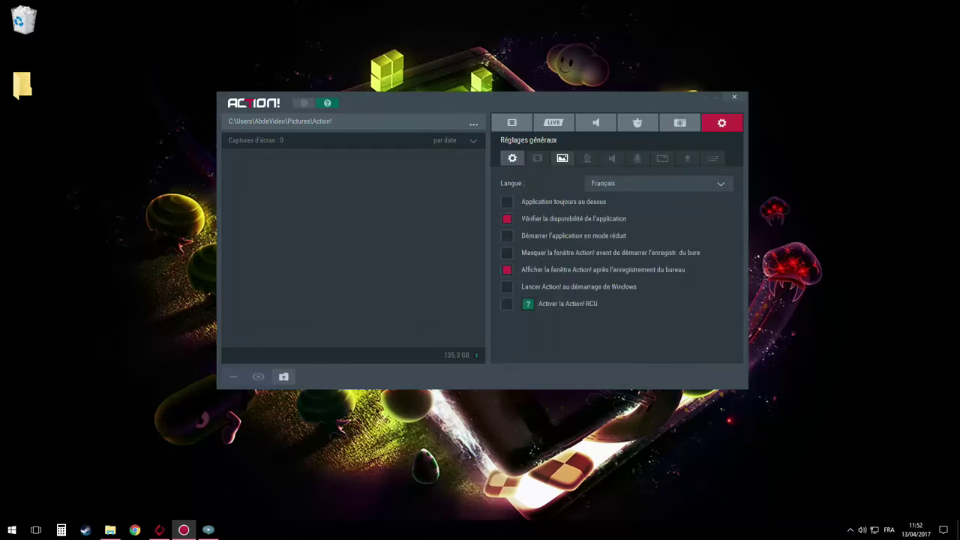
Examine the video recording settings, including the choices for video quality
{"action": "left_click", "coordinate": [537, 158]}
{"action": "left_click", "coordinate": [562, 158]}
{"action": "left_click", "coordinate": [537, 158]}
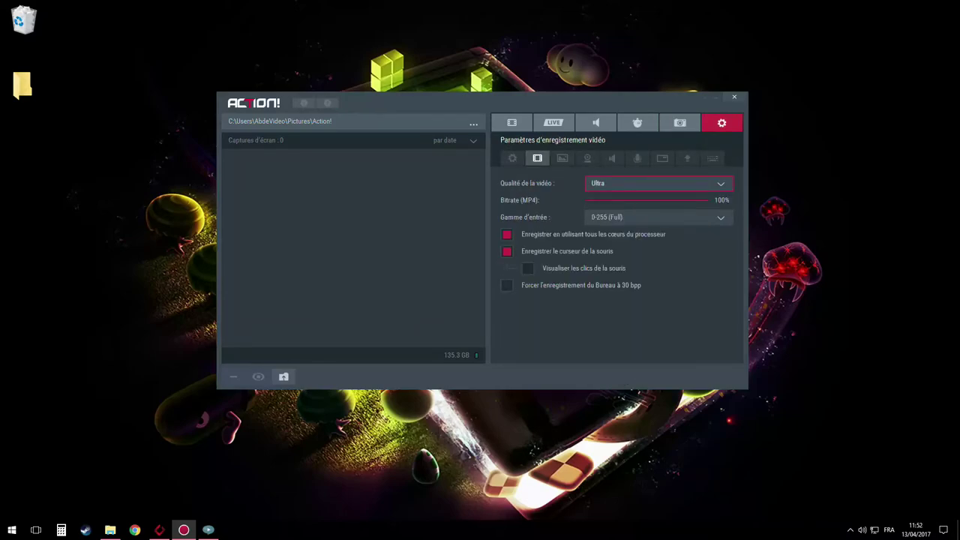
{"action": "left_click", "coordinate": [653, 183]}
{"action": "key", "text": "Escape"}
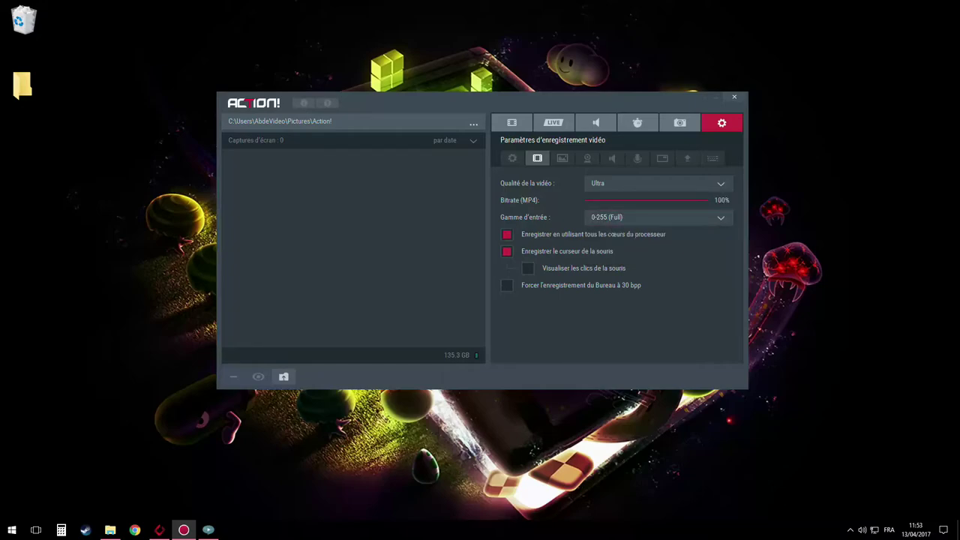
Review the microphone, webcam, keyboard shortcut and export settings
{"action": "left_click", "coordinate": [613, 157]}
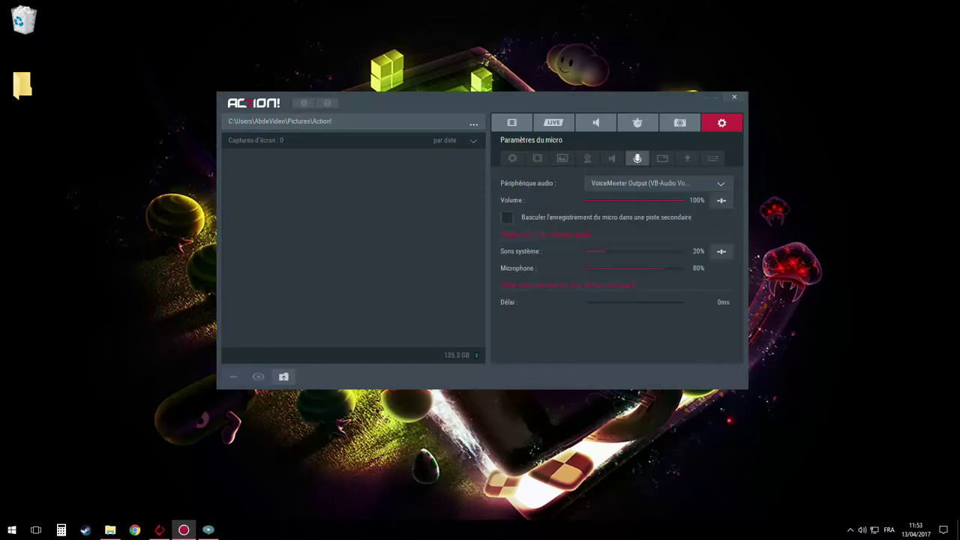
{"action": "left_click", "coordinate": [588, 157]}
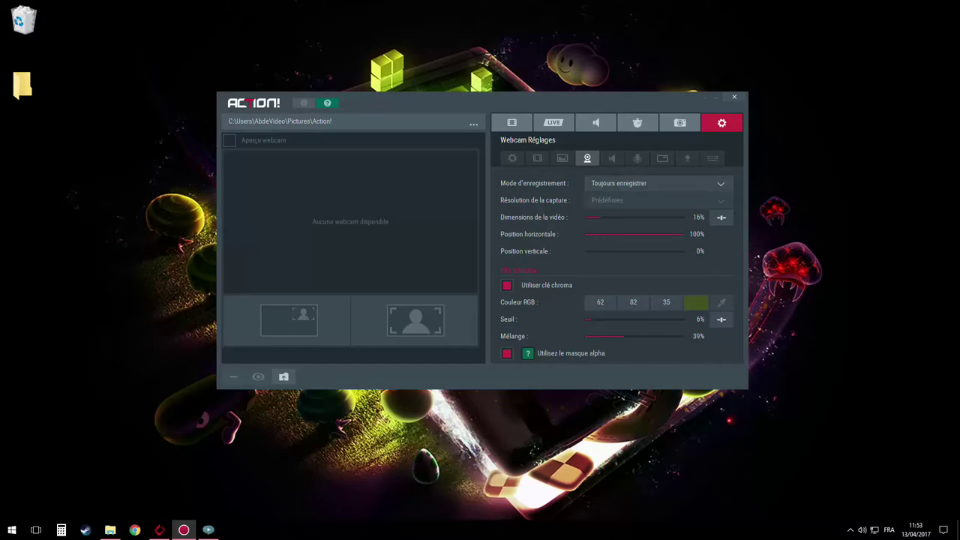
{"action": "left_click", "coordinate": [713, 158]}
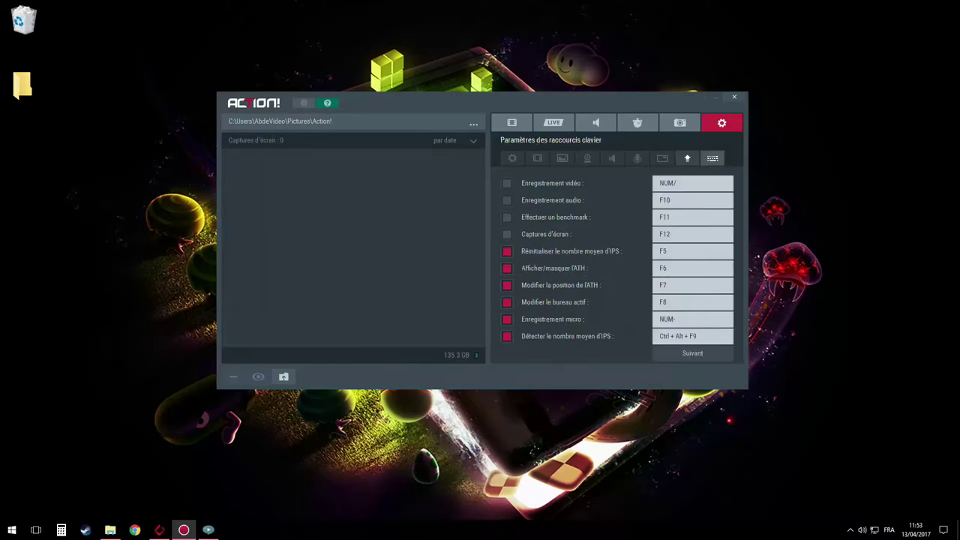
{"action": "left_click", "coordinate": [688, 158]}
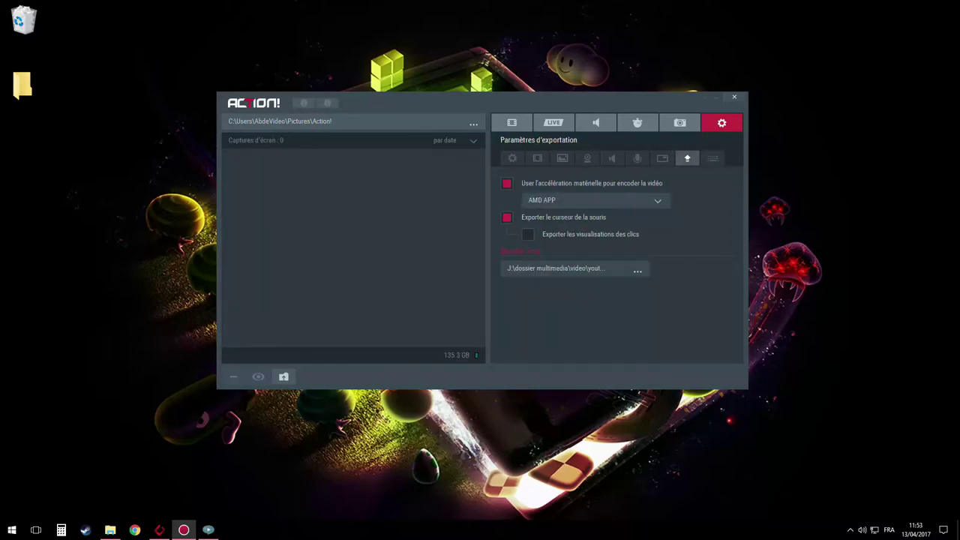
Return to the keyboard shortcut settings and assign NUM/ to video recording
{"action": "left_click", "coordinate": [713, 157]}
{"action": "left_click", "coordinate": [668, 183]}
{"action": "key", "text": "KP_Divide"}
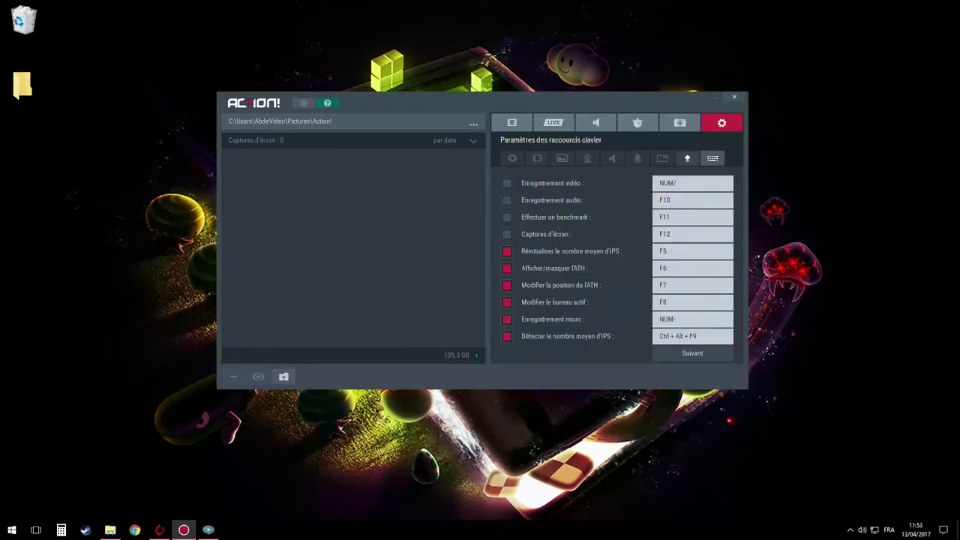
Review the export settings, including the hardware acceleration choices, and the on-screen display (ATH) settings
{"action": "left_click", "coordinate": [688, 157]}
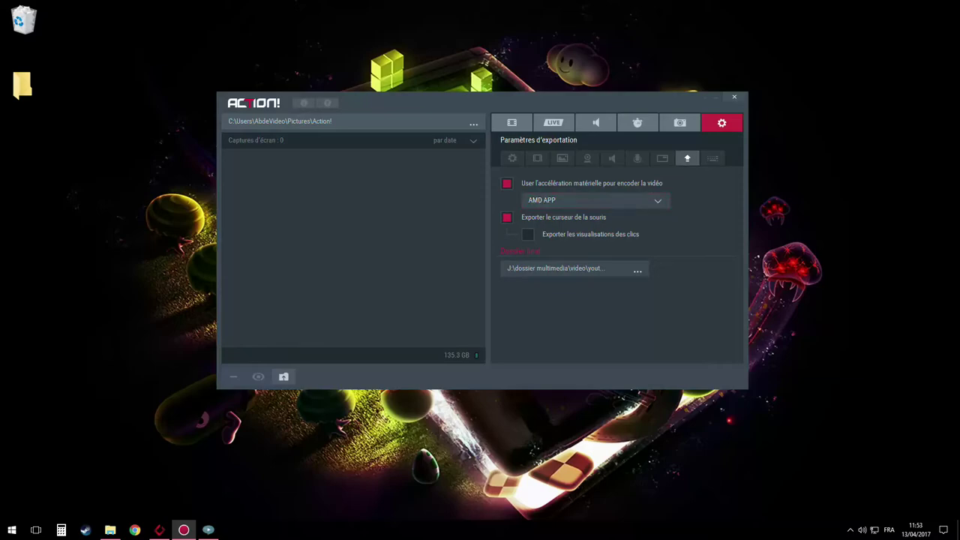
{"action": "left_click", "coordinate": [593, 200]}
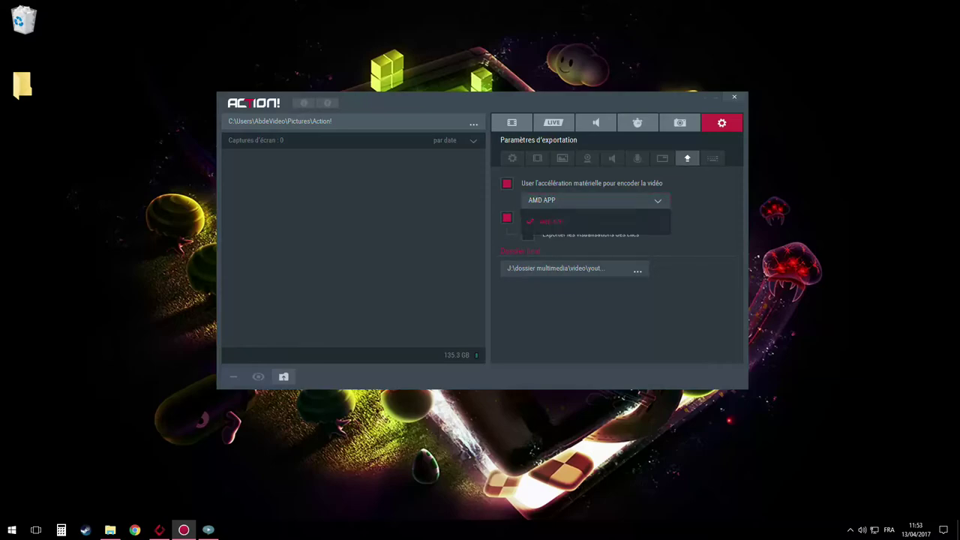
{"action": "left_click", "coordinate": [595, 201]}
{"action": "left_click", "coordinate": [663, 159]}
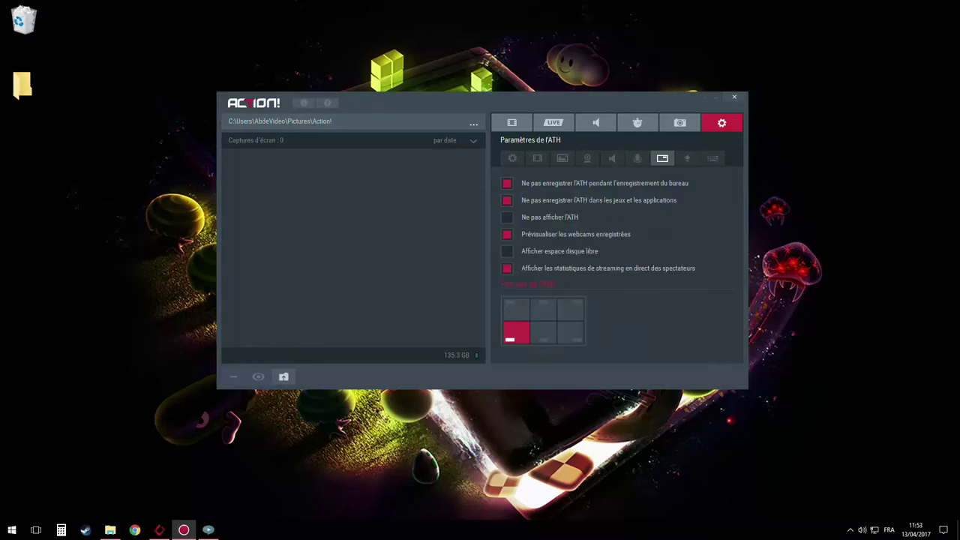
{"action": "left_click", "coordinate": [688, 157]}
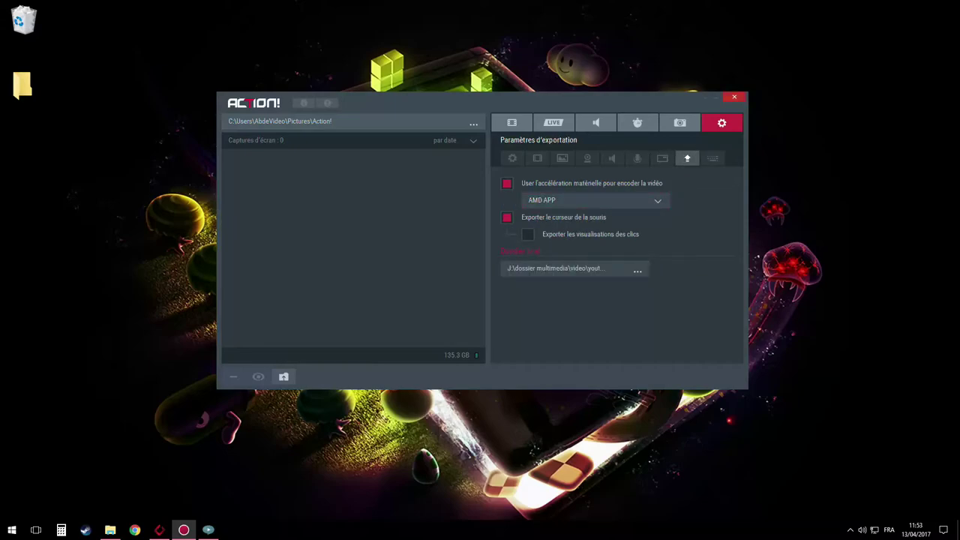
Close Action!, switch to the Plays.tv client running in the background and reposition its window
{"action": "left_click", "coordinate": [734, 97]}
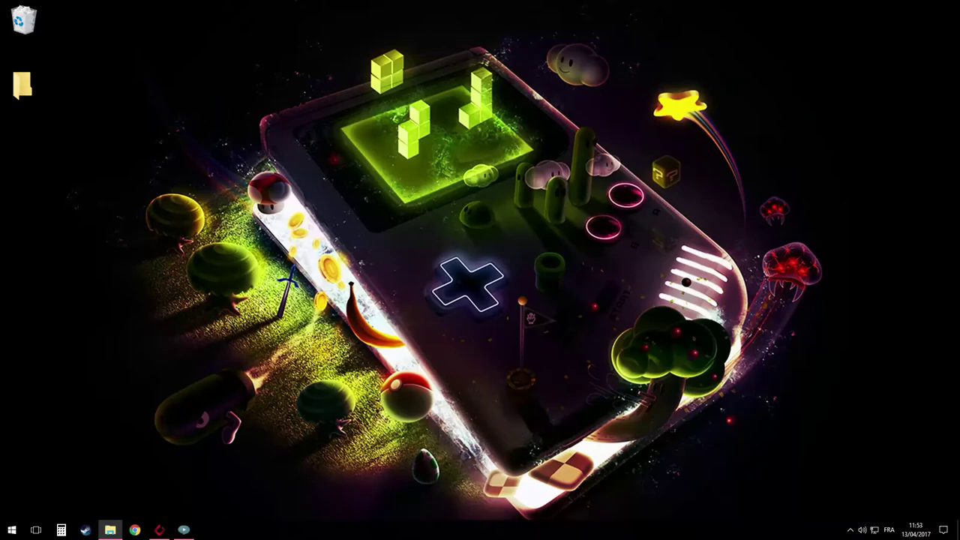
{"action": "left_click", "coordinate": [850, 529]}
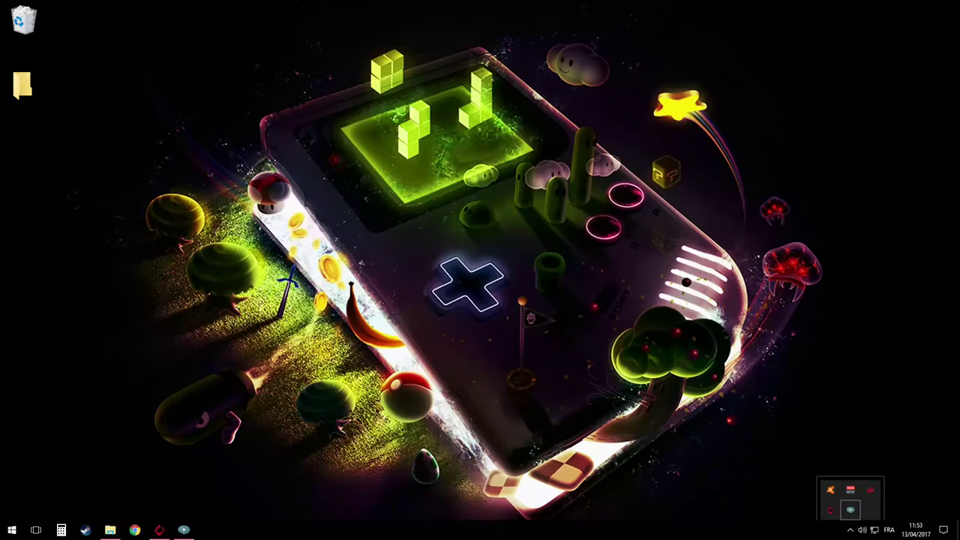
{"action": "left_click", "coordinate": [850, 510]}
{"action": "left_click_drag", "start_coordinate": [510, 197], "coordinate": [496, 118]}
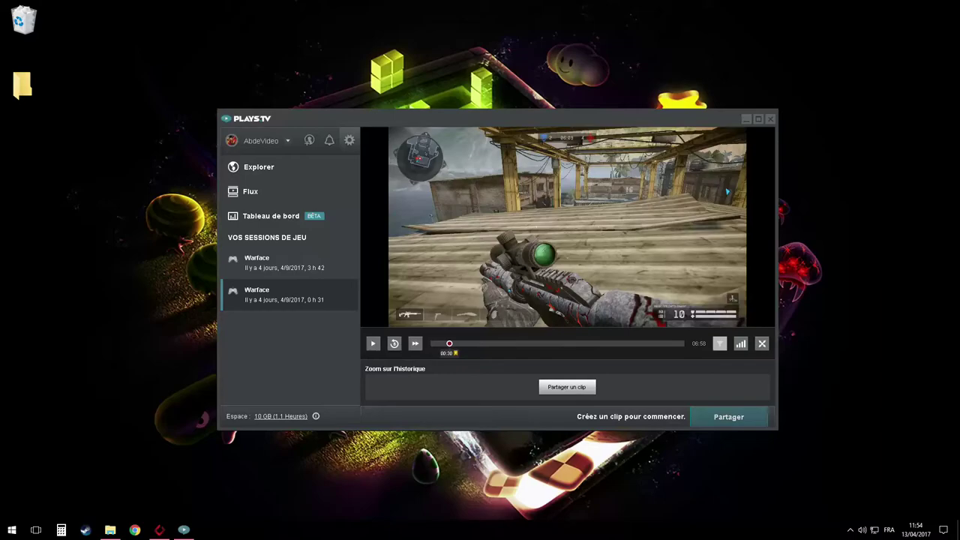
Examine the Plays.tv video preferences, including the bitrate, frame rate and resolution choices and the webcam placement options
{"action": "left_click", "coordinate": [349, 141]}
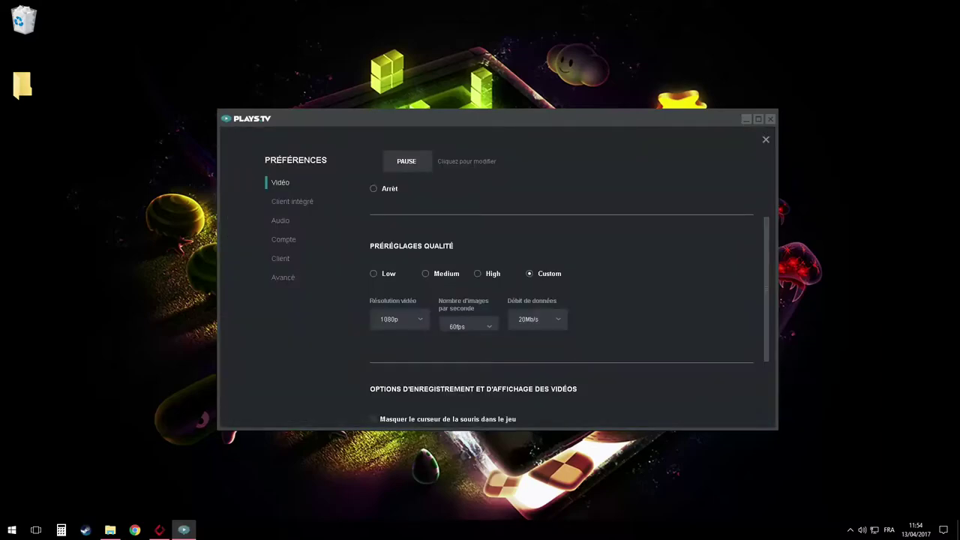
{"action": "scroll", "coordinate": [569, 287], "scroll_direction": "down", "scroll_amount": 2}
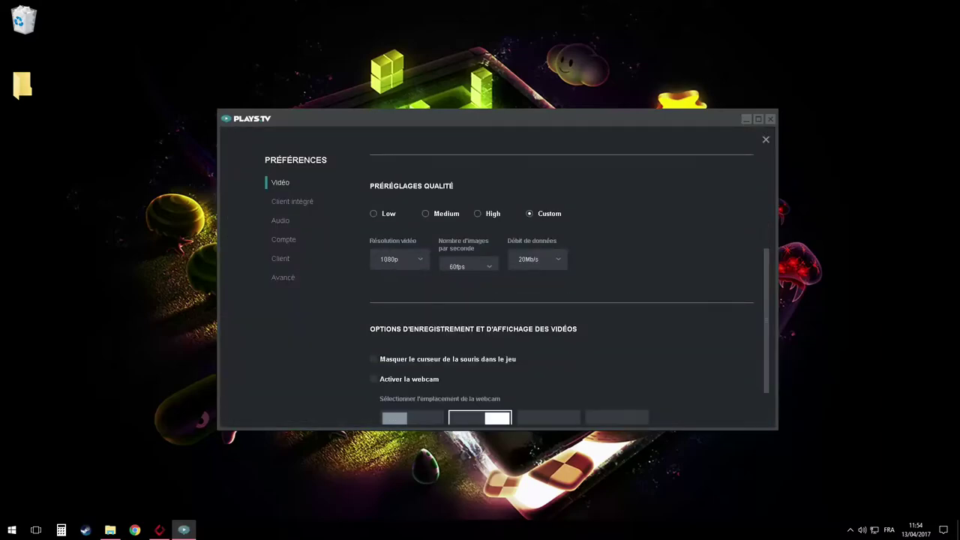
{"action": "left_click", "coordinate": [537, 259]}
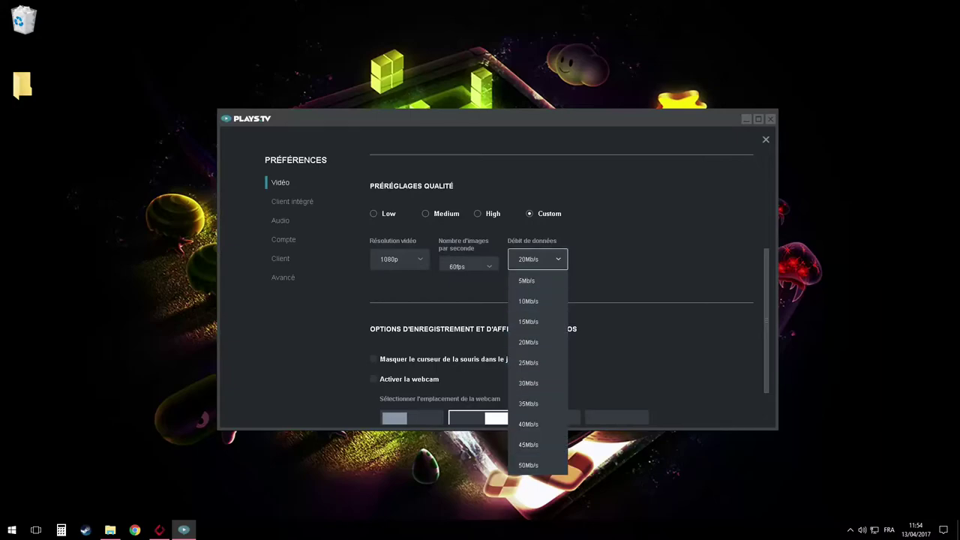
{"action": "left_click", "coordinate": [537, 259]}
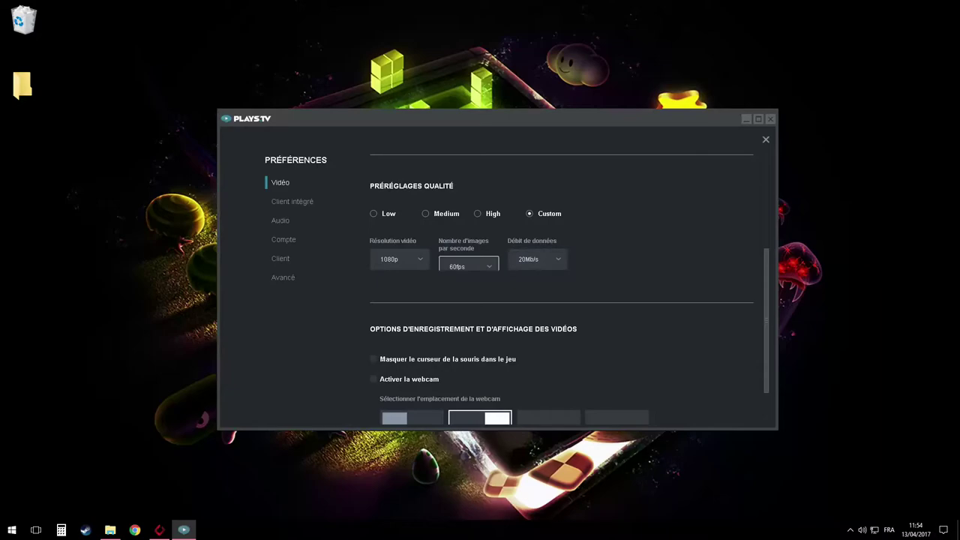
{"action": "left_click", "coordinate": [468, 264]}
{"action": "left_click", "coordinate": [468, 264]}
{"action": "left_click", "coordinate": [399, 258]}
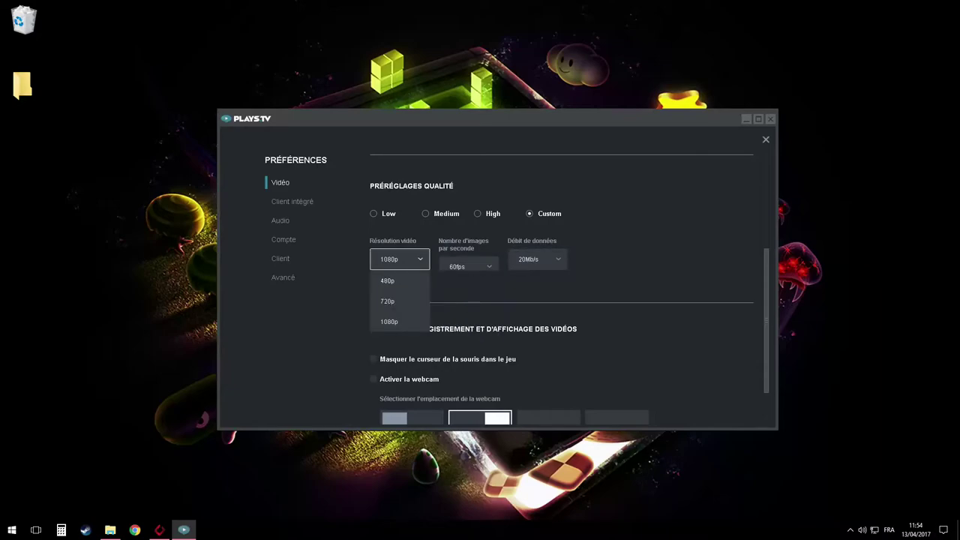
{"action": "left_click", "coordinate": [399, 259]}
{"action": "scroll", "coordinate": [561, 288], "scroll_direction": "down", "scroll_amount": 1}
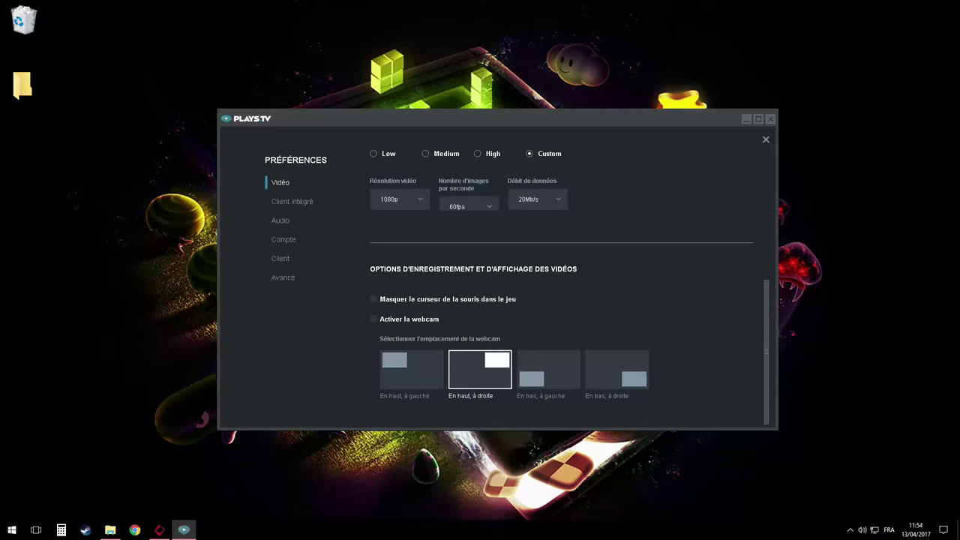
Review the in-game client, audio, account and client preferences, including the available microphone input sources
{"action": "left_click", "coordinate": [292, 201]}
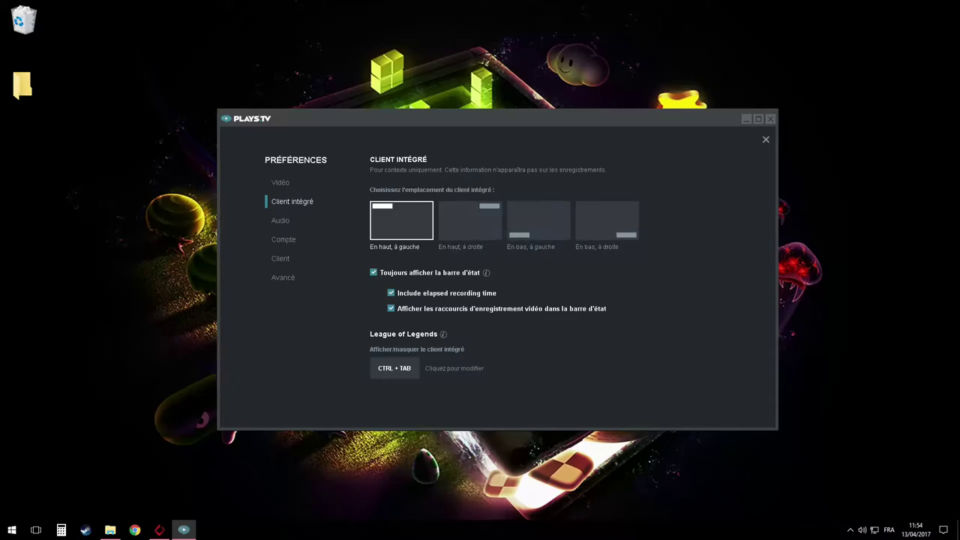
{"action": "left_click", "coordinate": [280, 220]}
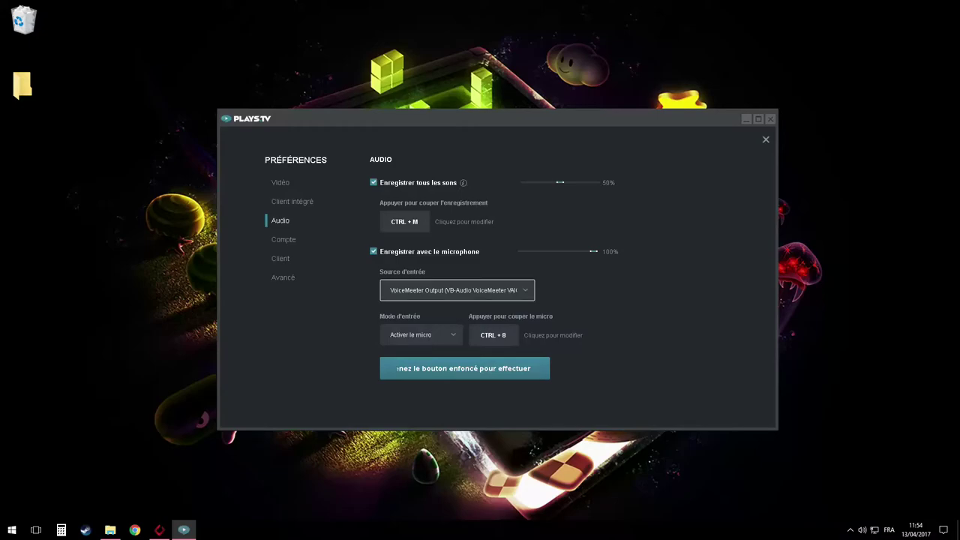
{"action": "left_click", "coordinate": [457, 291]}
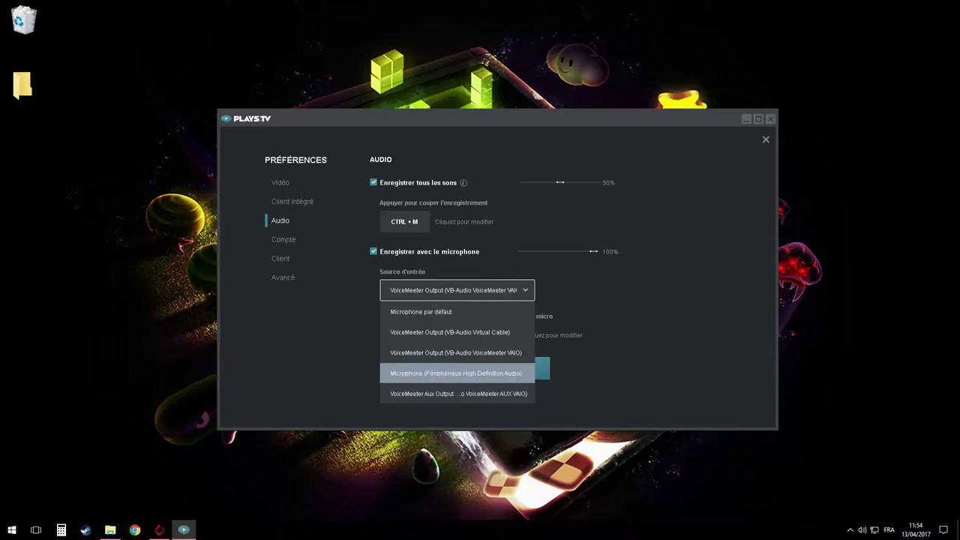
{"action": "key", "text": "Escape"}
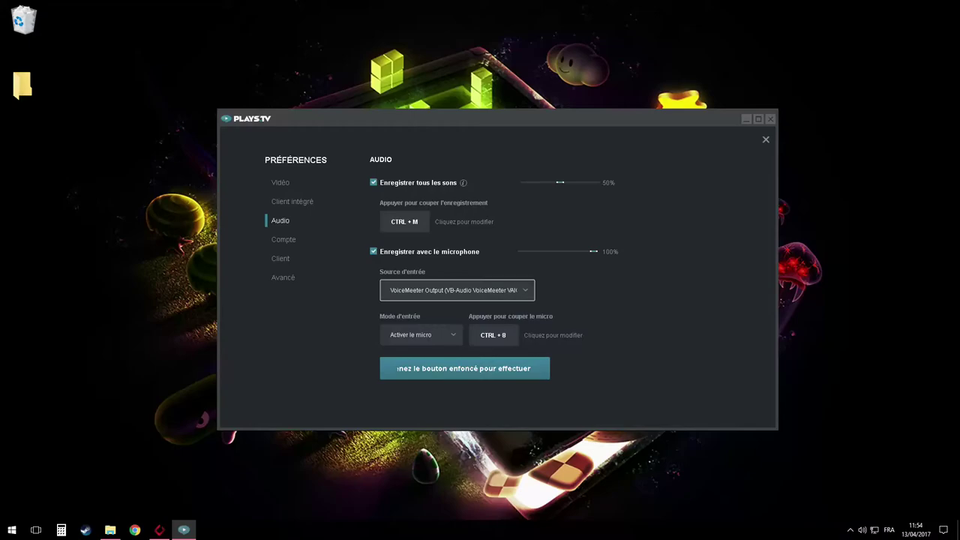
{"action": "left_click", "coordinate": [283, 239]}
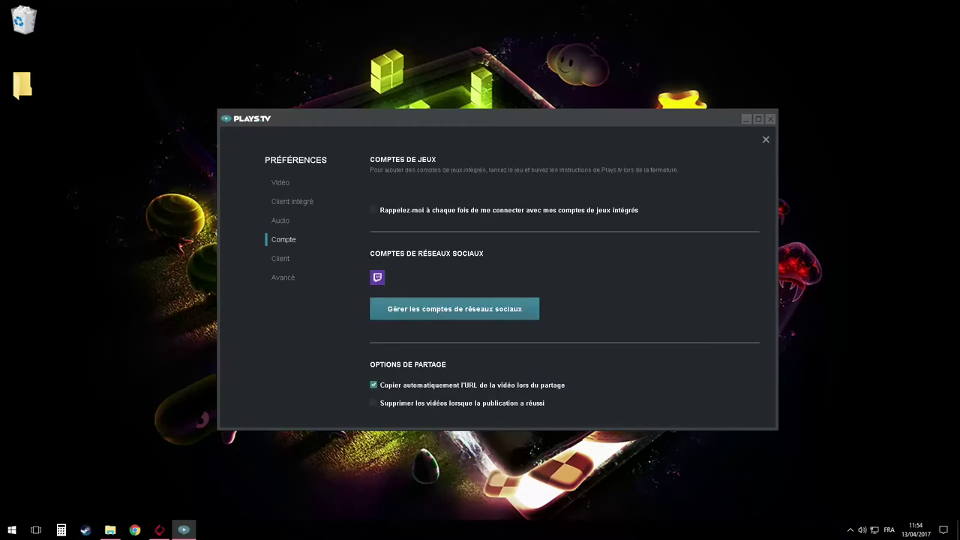
{"action": "left_click", "coordinate": [281, 258]}
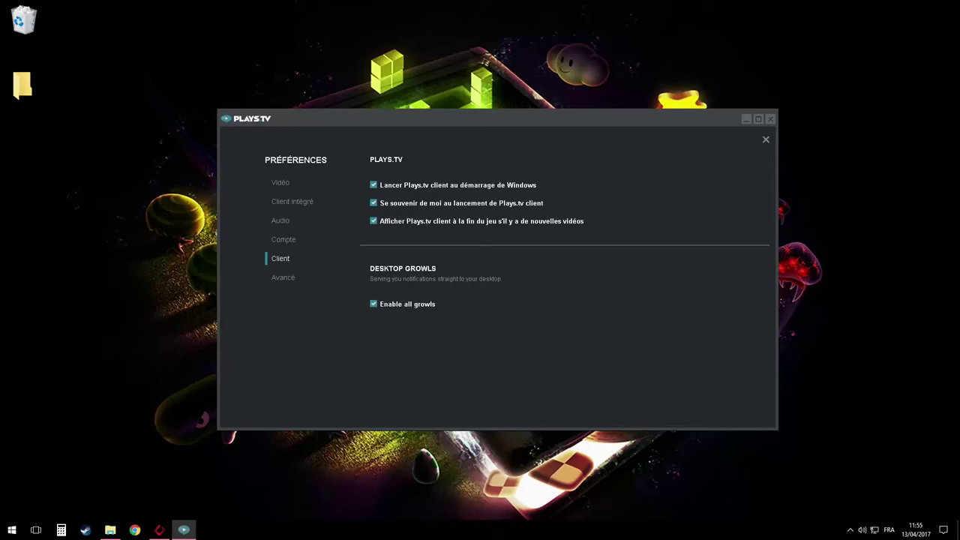
Examine the advanced preferences, covering the recording folders, storage space, third-party video folders, detected games and excluded applications
{"action": "left_click", "coordinate": [283, 278]}
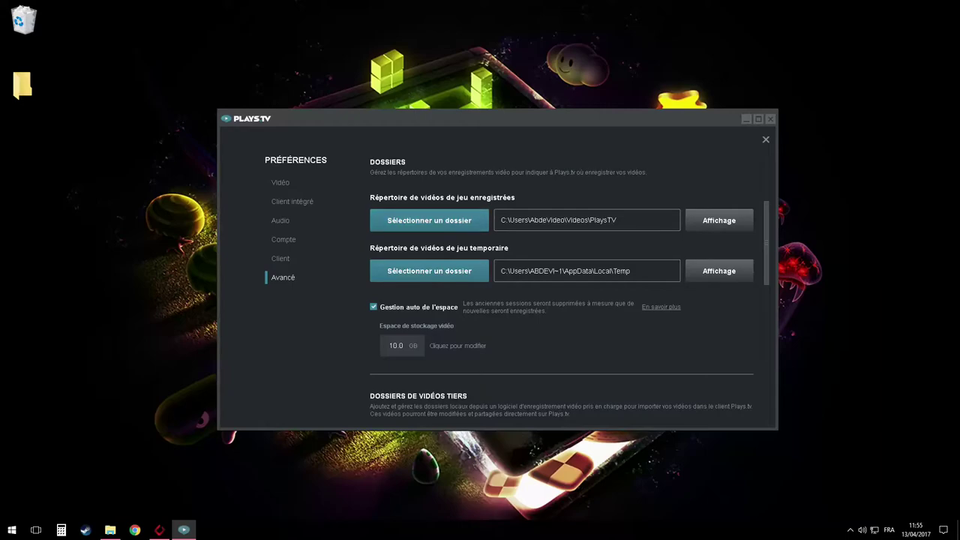
{"action": "scroll", "coordinate": [561, 285], "scroll_direction": "down", "scroll_amount": 2}
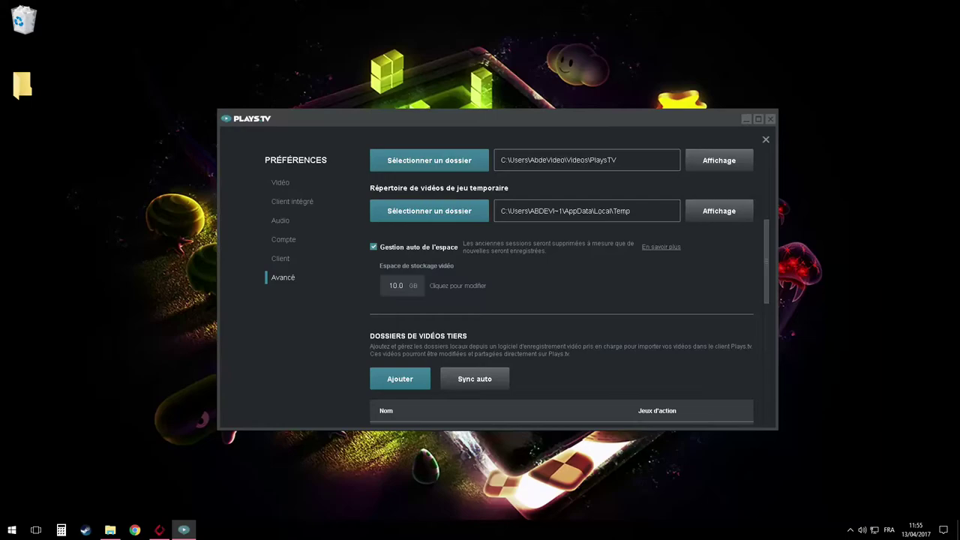
{"action": "scroll", "coordinate": [402, 255], "scroll_direction": "down", "scroll_amount": 1}
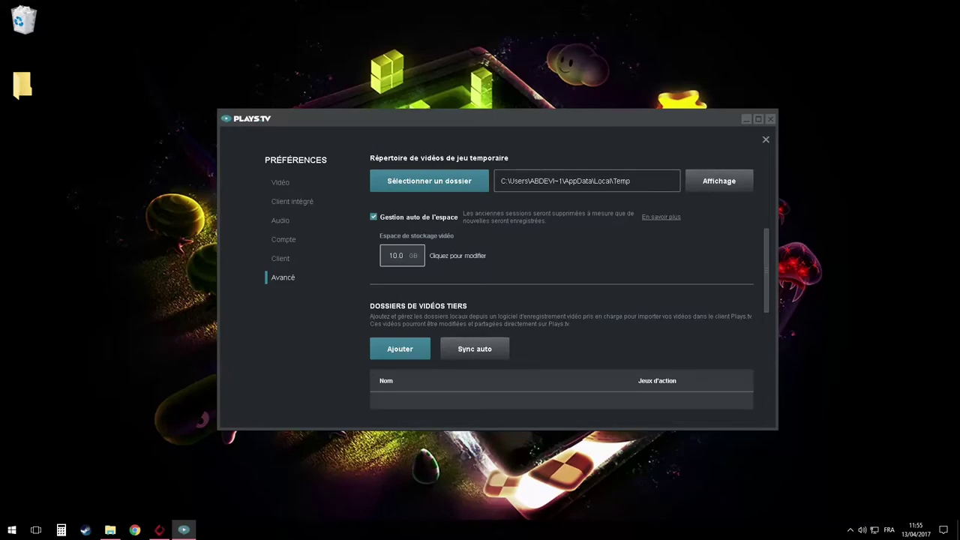
{"action": "scroll", "coordinate": [402, 255], "scroll_direction": "down", "scroll_amount": 6}
{"action": "scroll", "coordinate": [561, 285], "scroll_direction": "down", "scroll_amount": 6}
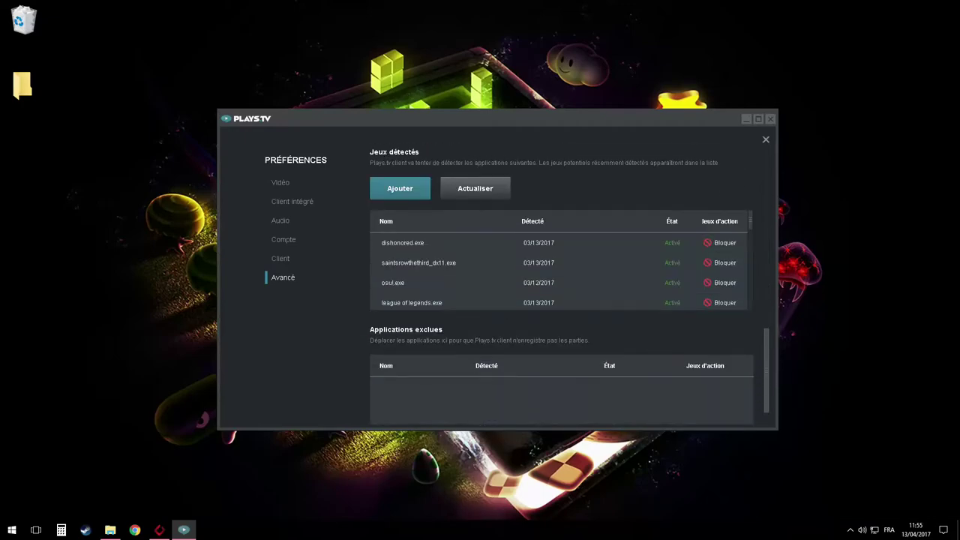
{"action": "scroll", "coordinate": [561, 229], "scroll_direction": "up", "scroll_amount": 5}
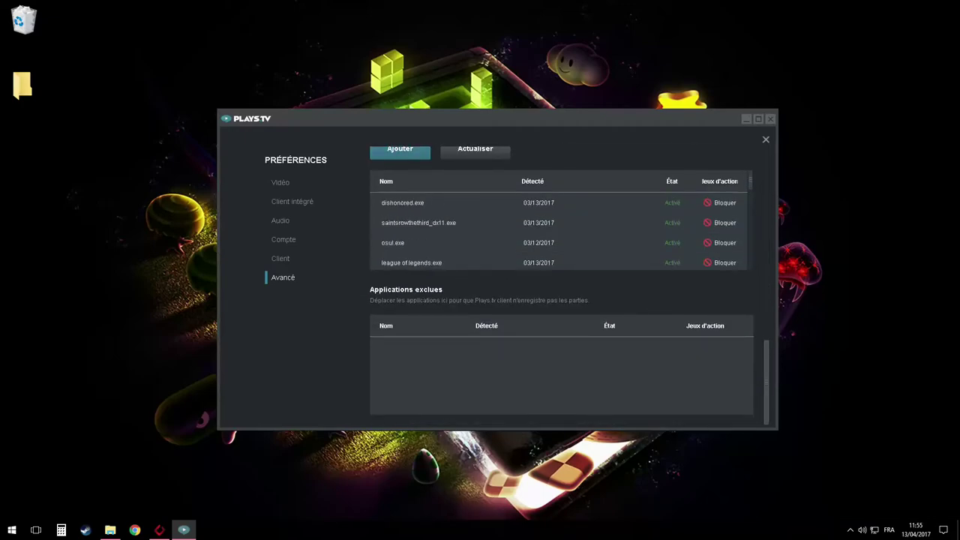
{"action": "scroll", "coordinate": [561, 261], "scroll_direction": "down", "scroll_amount": 3}
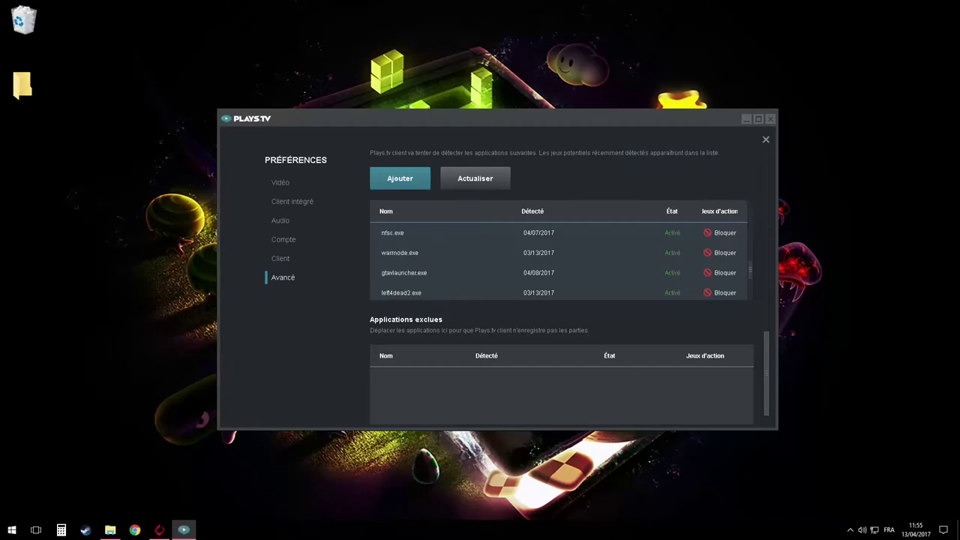
{"action": "scroll", "coordinate": [561, 261], "scroll_direction": "up", "scroll_amount": 2}
{"action": "scroll", "coordinate": [559, 351], "scroll_direction": "up", "scroll_amount": 1}
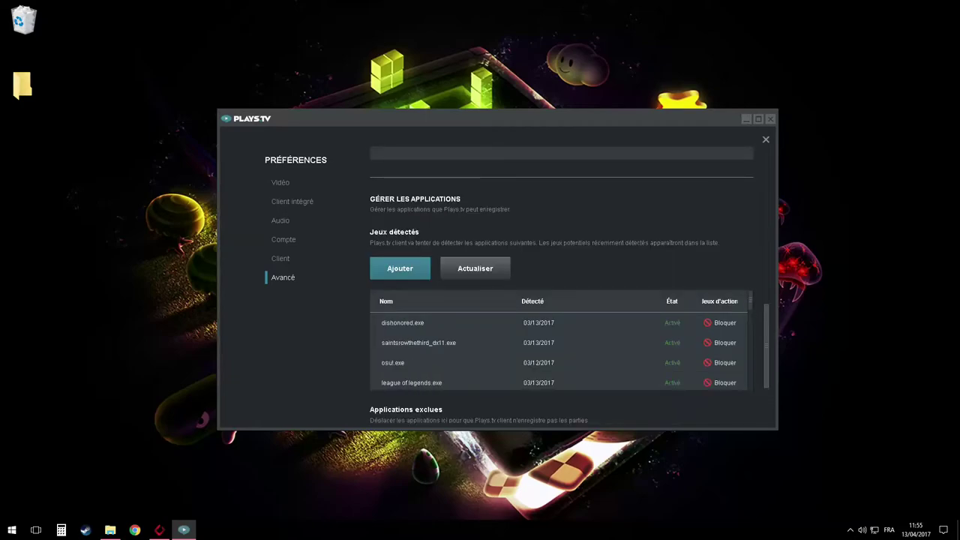
Return to the video preferences to check the recording mode and shortcut options, and close the preferences
{"action": "left_click", "coordinate": [281, 183]}
{"action": "scroll", "coordinate": [496, 285], "scroll_direction": "up", "scroll_amount": 3}
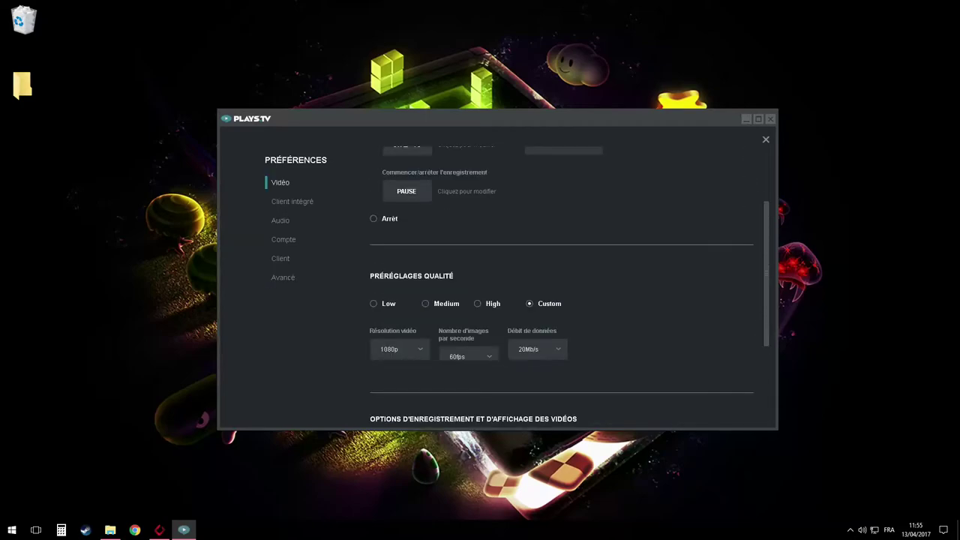
{"action": "scroll", "coordinate": [495, 285], "scroll_direction": "up", "scroll_amount": 2}
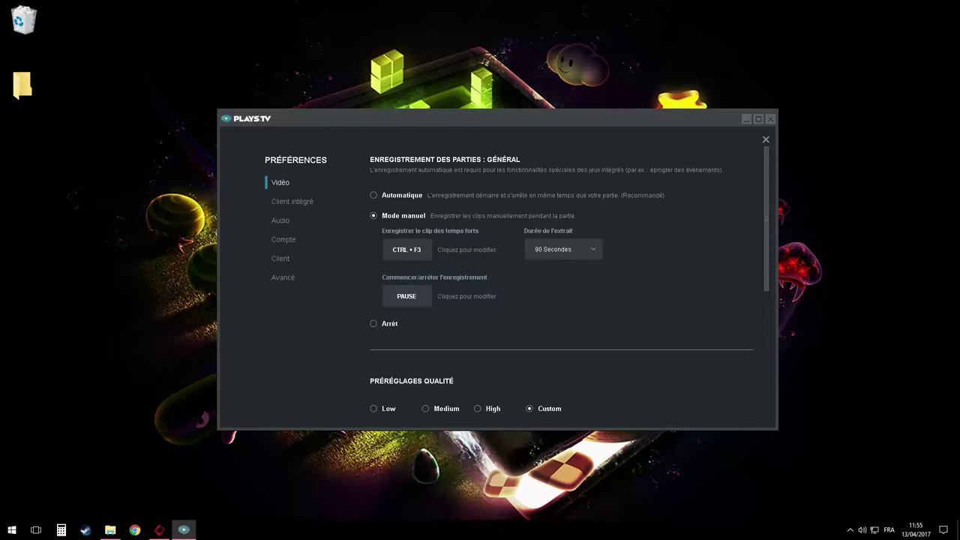
{"action": "key", "text": "Escape"}
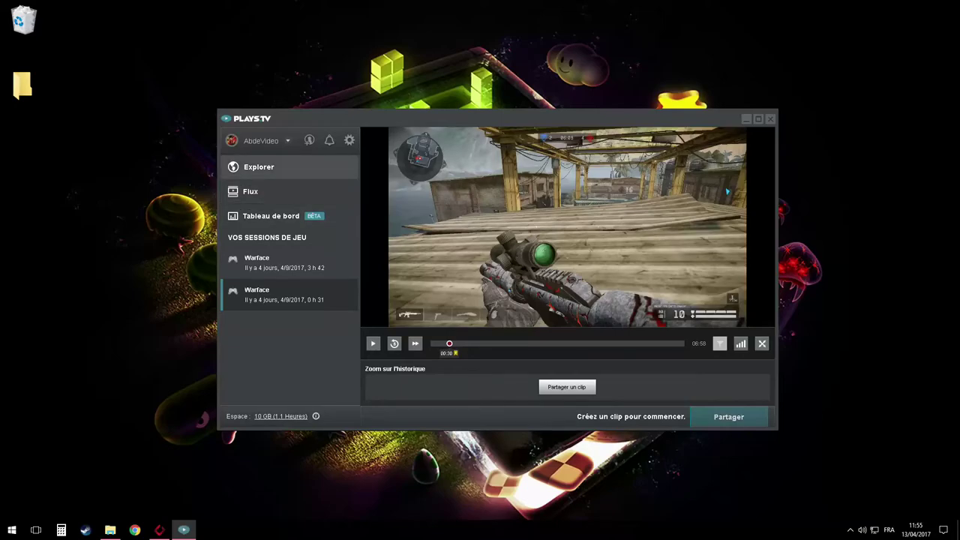
View the Explorer and dashboard pages, and play the video of the Warface session recorded at 0 h 31
{"action": "left_click", "coordinate": [288, 166]}
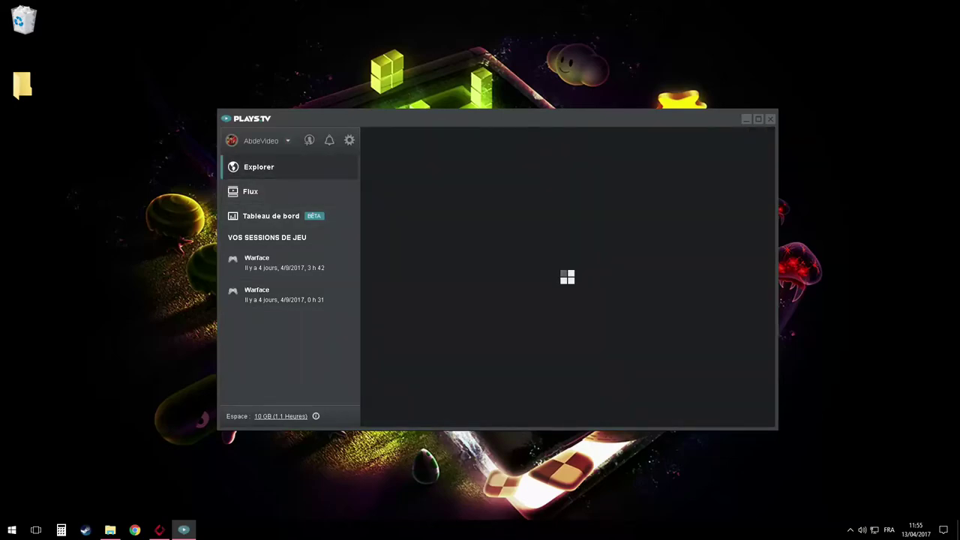
{"action": "left_click", "coordinate": [289, 216]}
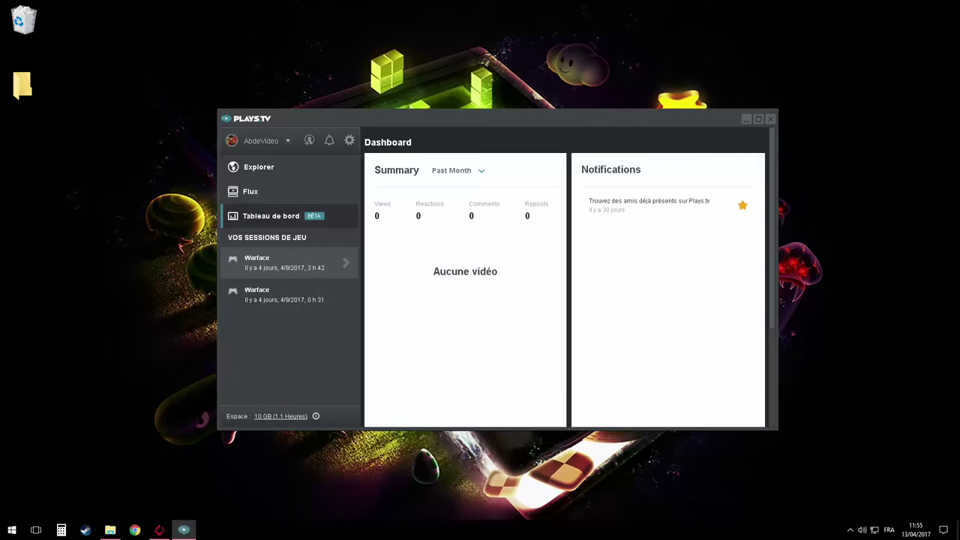
{"action": "left_click", "coordinate": [300, 295]}
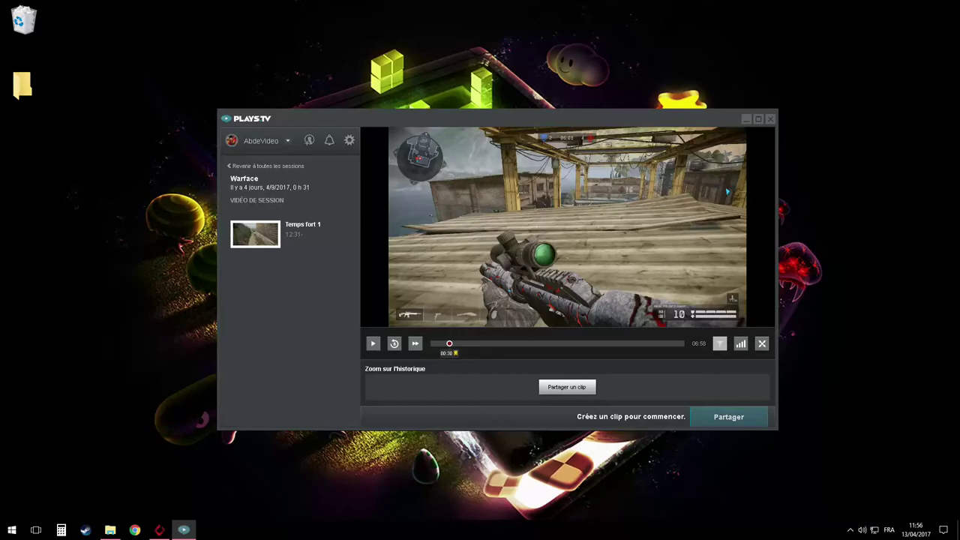
{"action": "key", "text": "space"}
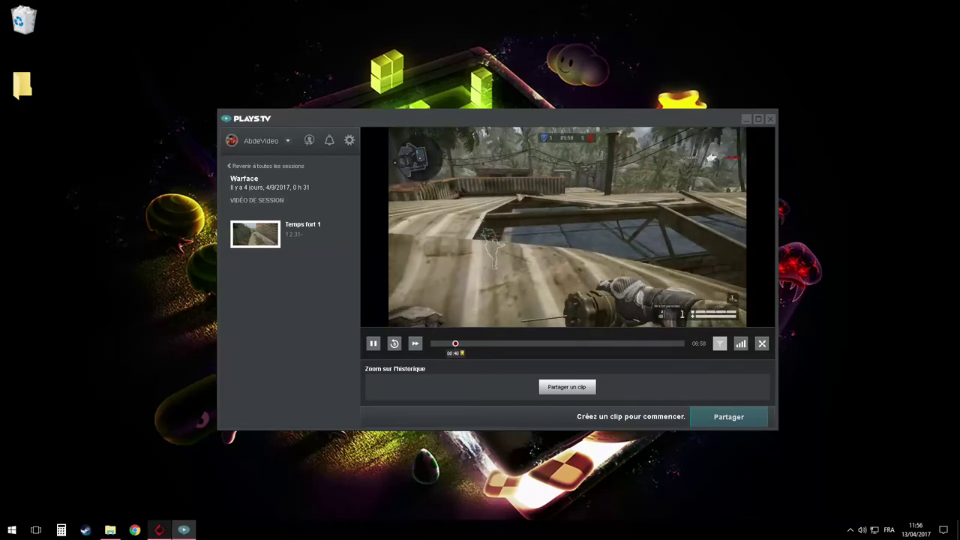
Switch to AMD Gaming Evolved to view its home page and dismiss its window
{"action": "left_click", "coordinate": [159, 529]}
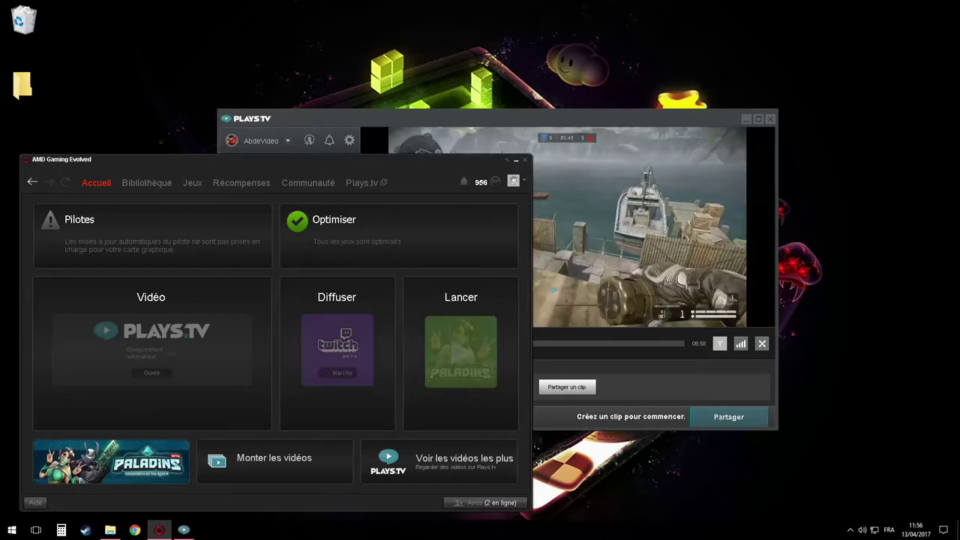
{"action": "left_click", "coordinate": [507, 159]}
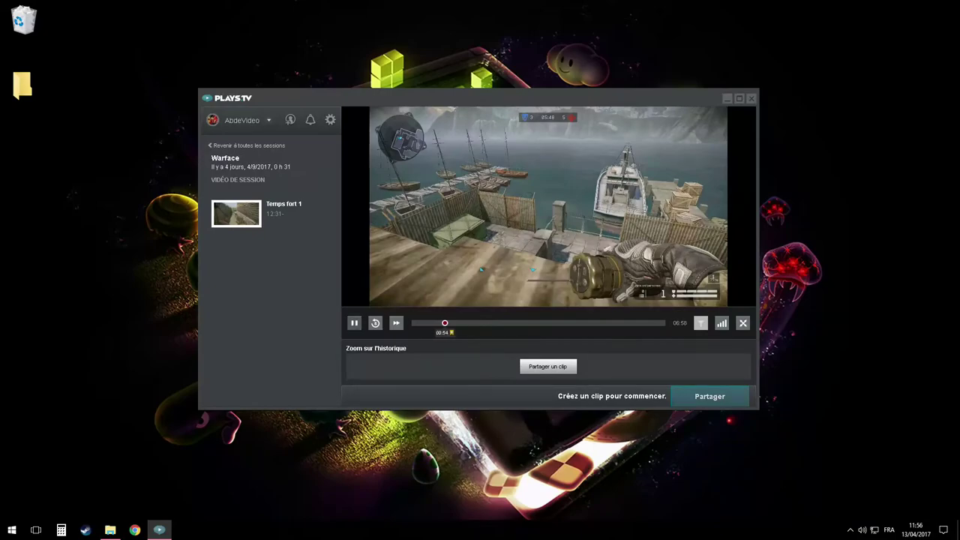
Skip through the Warface session video, jumping to about two minutes in and back to the opening seconds
{"action": "left_click", "coordinate": [487, 323]}
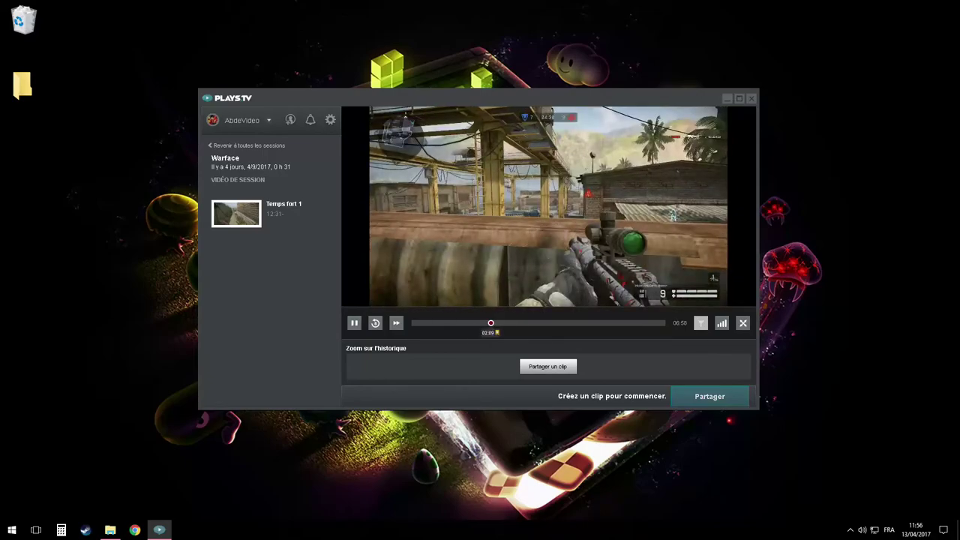
{"action": "left_click", "coordinate": [422, 323]}
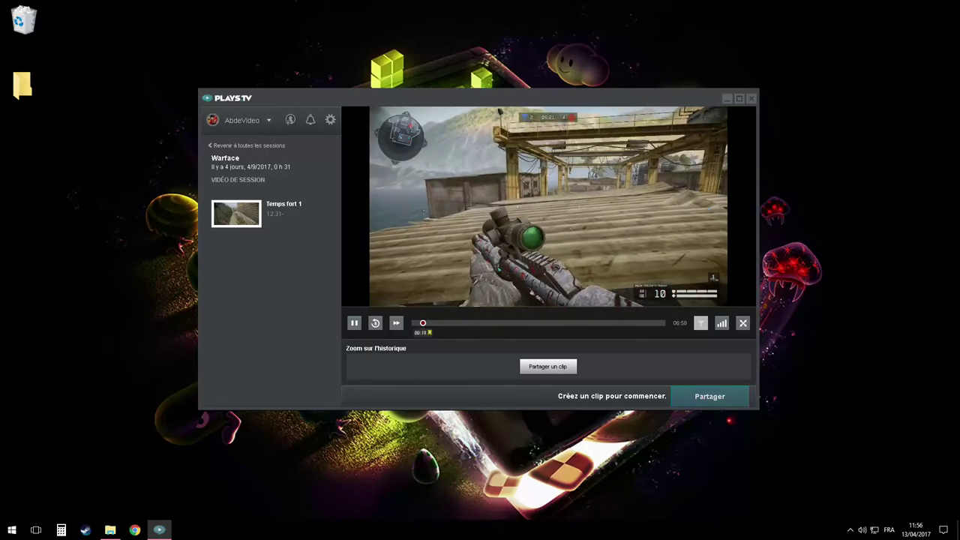
{"action": "left_click", "coordinate": [416, 323]}
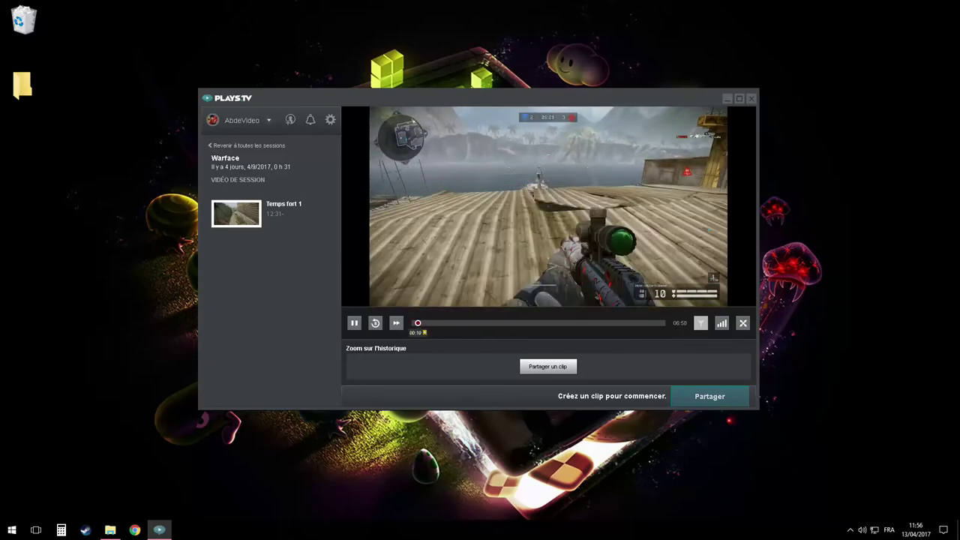
Enlarge the session video to full screen, pause it at 00:14, and return to the normal window size
{"action": "key", "text": "super+Up"}
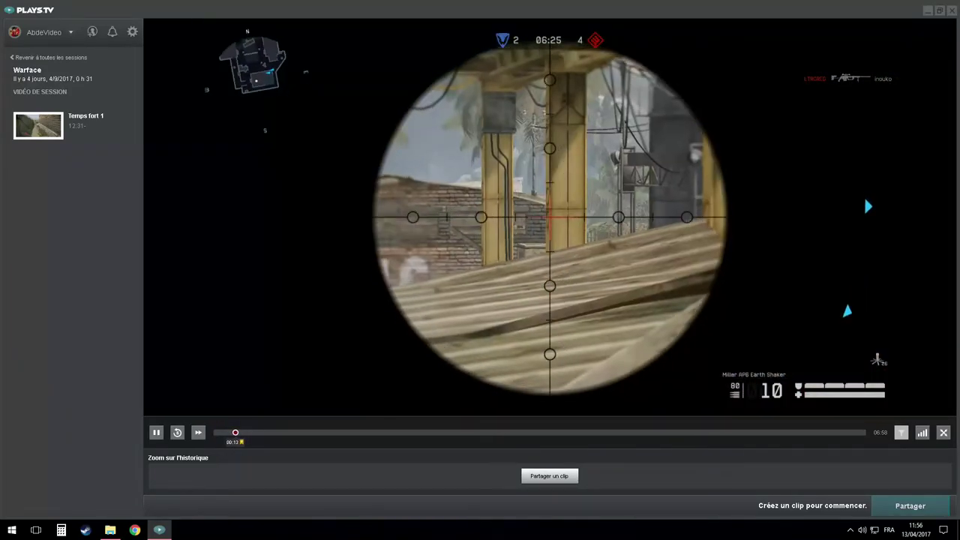
{"action": "key", "text": "space"}
{"action": "key", "text": "f"}
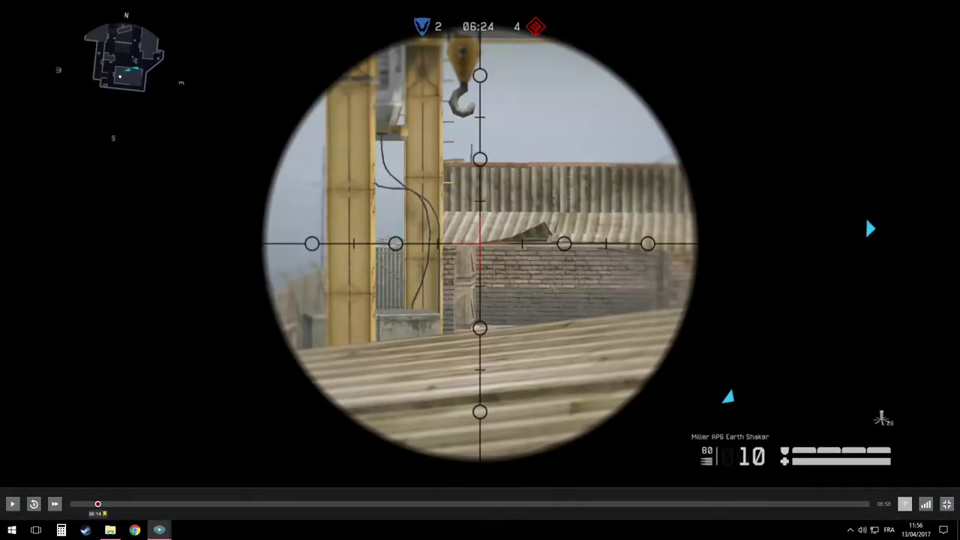
{"action": "key", "text": "Escape"}
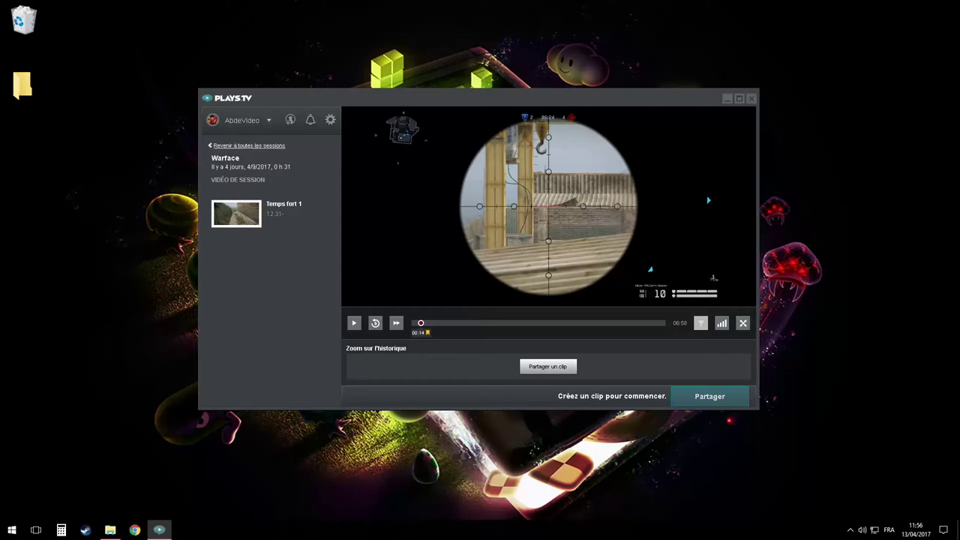
Go back to the list of all game sessions, and check the hidden notification-area icons
{"action": "left_click", "coordinate": [248, 146]}
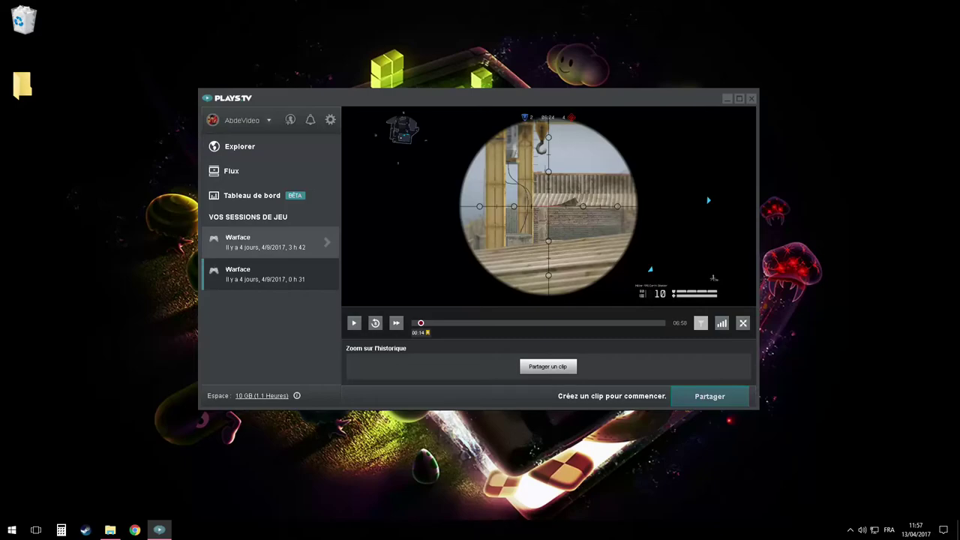
{"action": "left_click", "coordinate": [850, 530]}
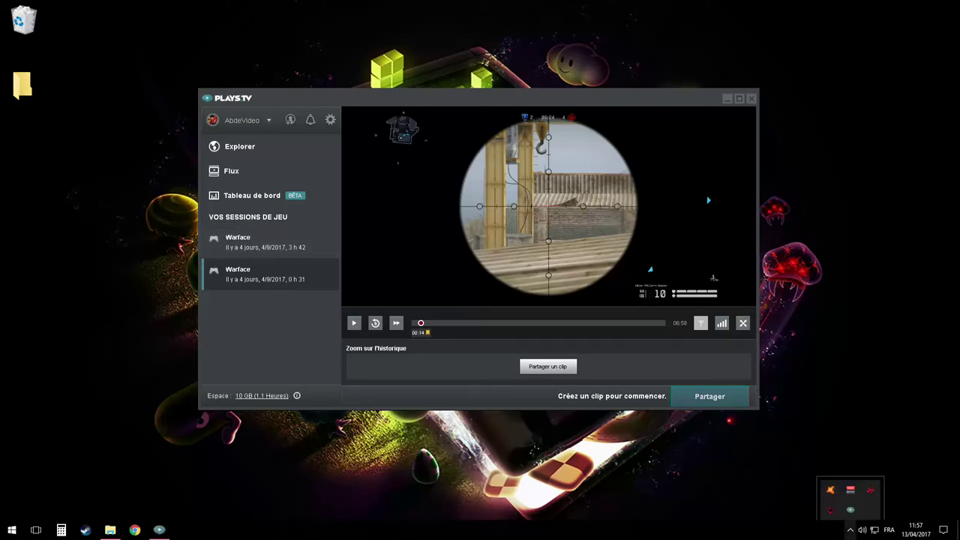
{"action": "left_click", "coordinate": [850, 530]}
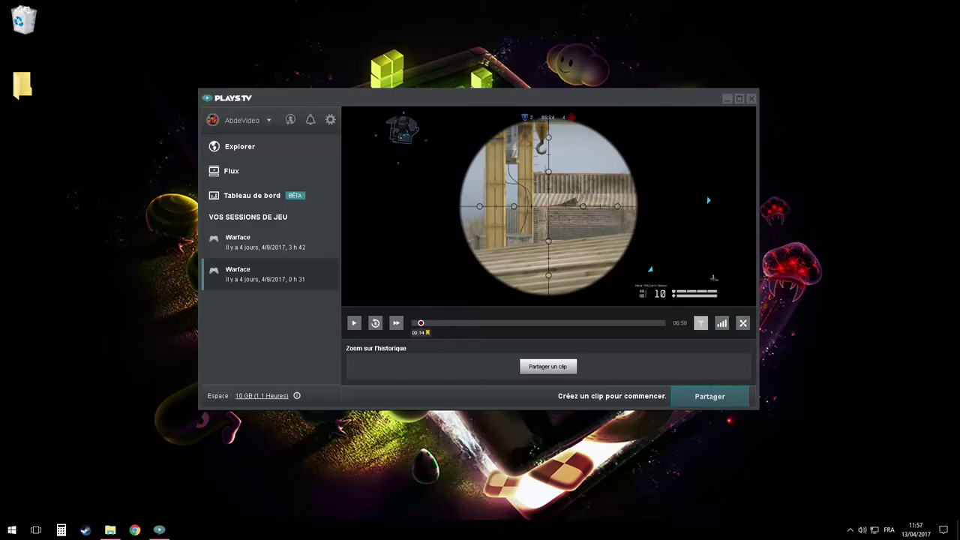